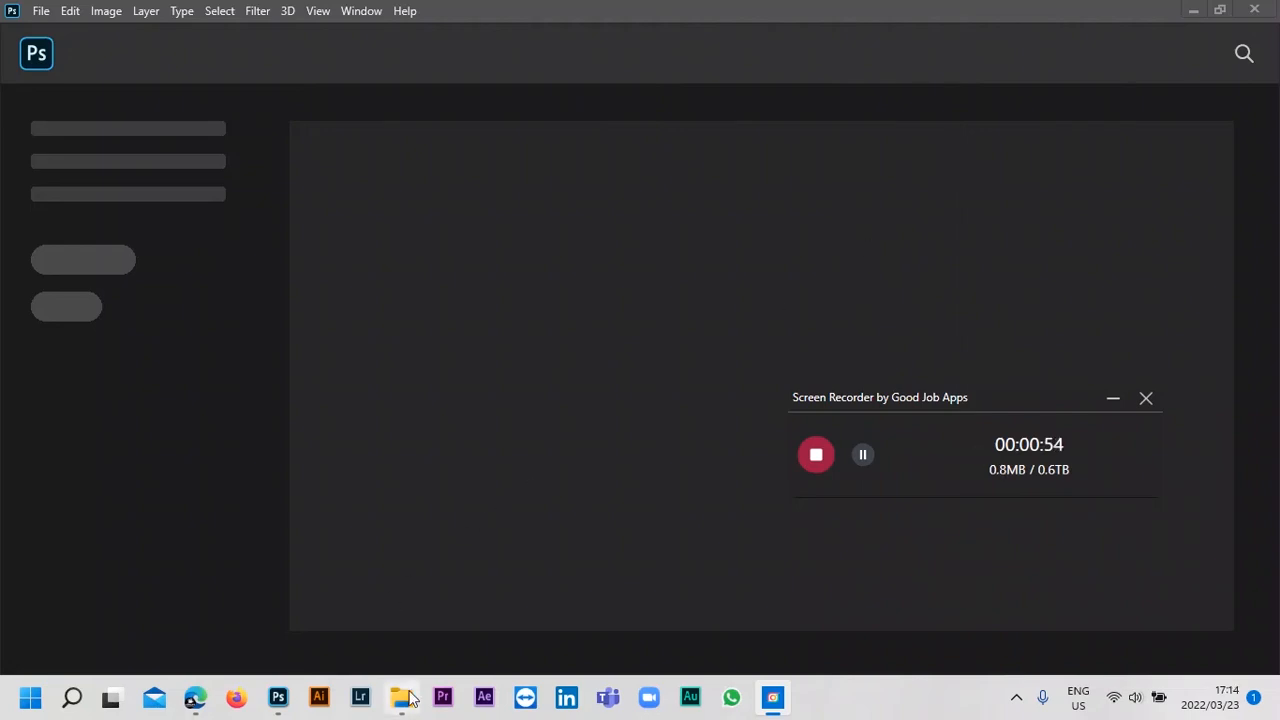
Open This PC in File Explorer and bring up the computer's System About page.
{"action": "mouse_move", "coordinate": [405, 682]}
{"action": "left_click", "coordinate": [406, 634]}
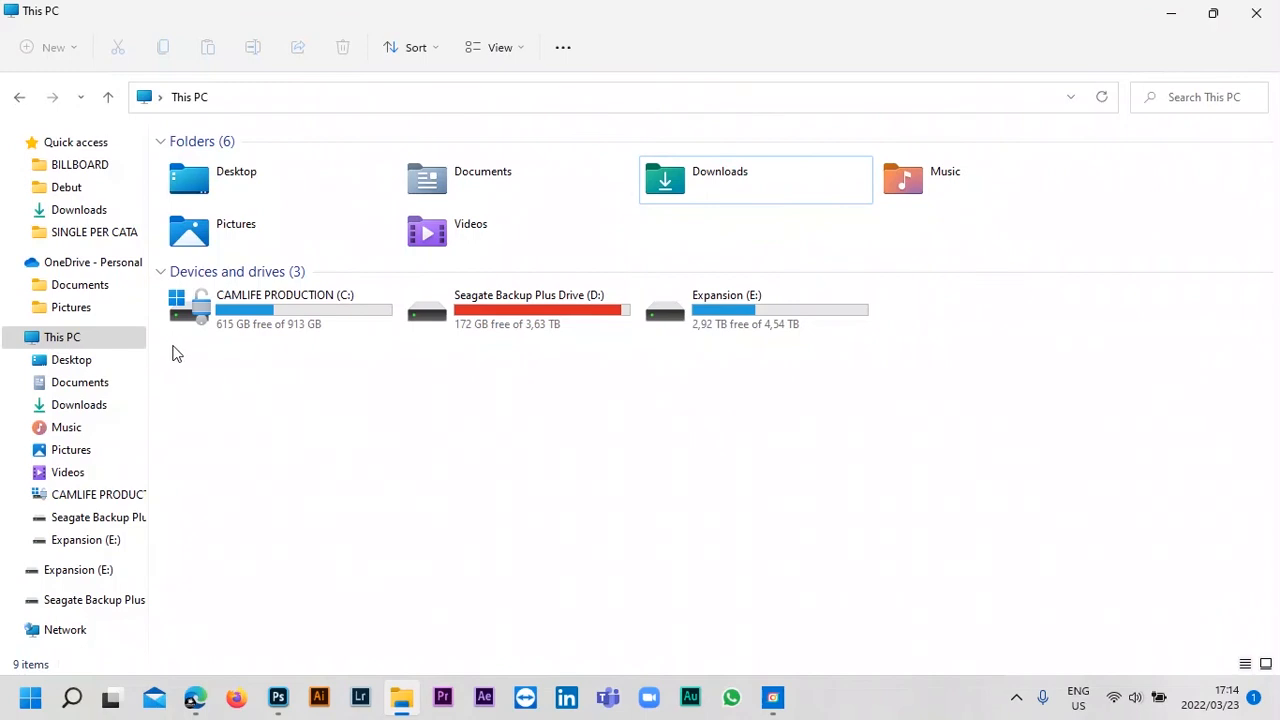
{"action": "left_click_drag", "start_coordinate": [170, 340], "coordinate": [973, 440]}
{"action": "key", "text": "super+i"}
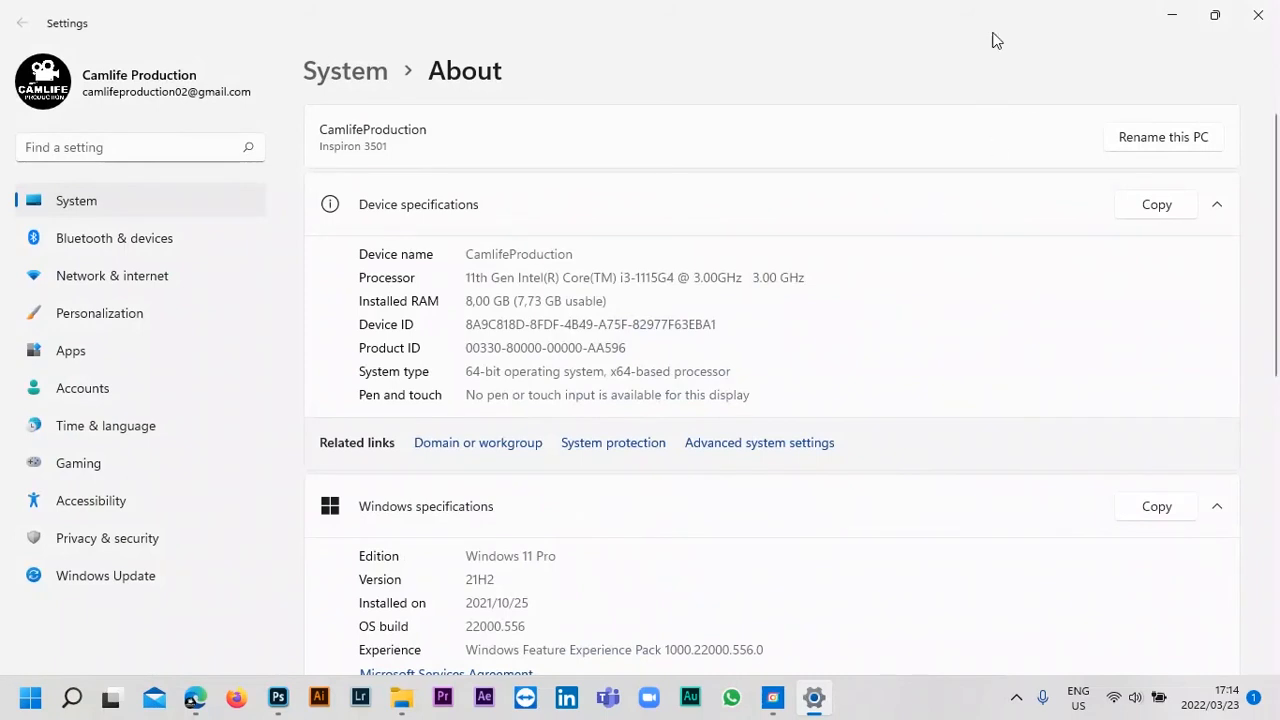
Return to This PC and check the free space on the C: drive.
{"action": "left_click_drag", "start_coordinate": [992, 34], "coordinate": [2, 345]}
{"action": "left_click", "coordinate": [343, 411]}
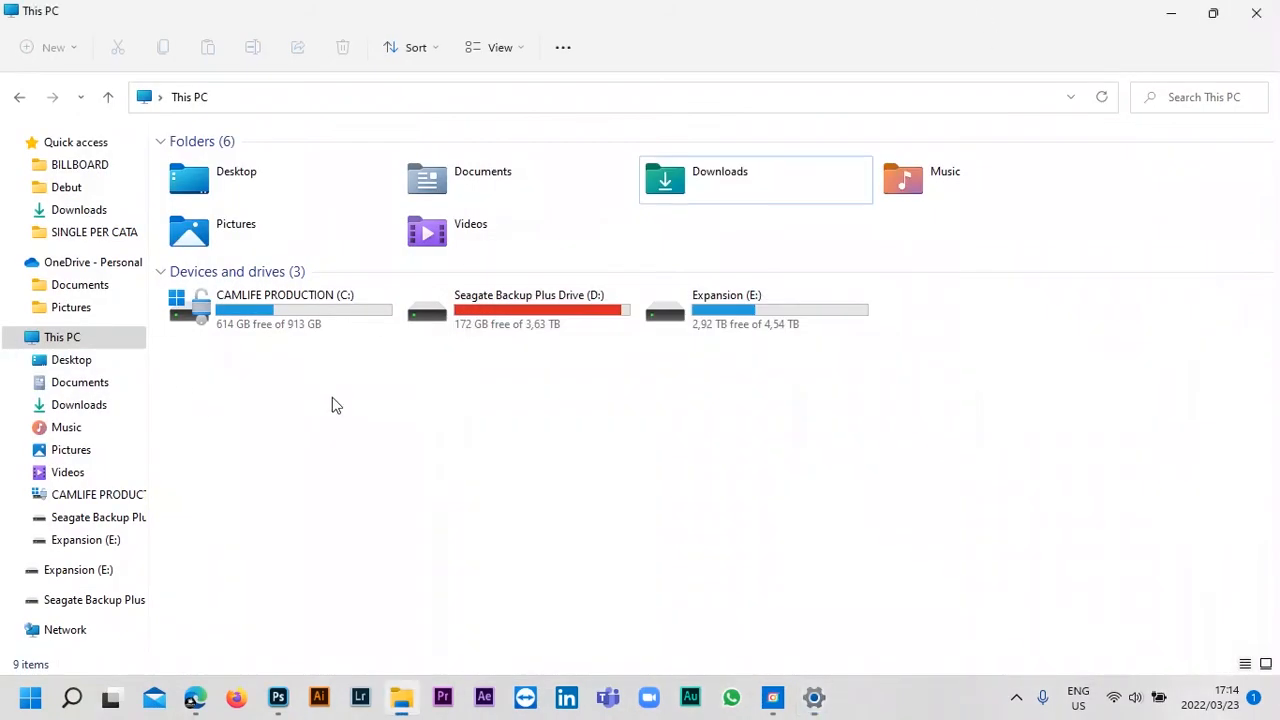
{"action": "left_click", "coordinate": [205, 316]}
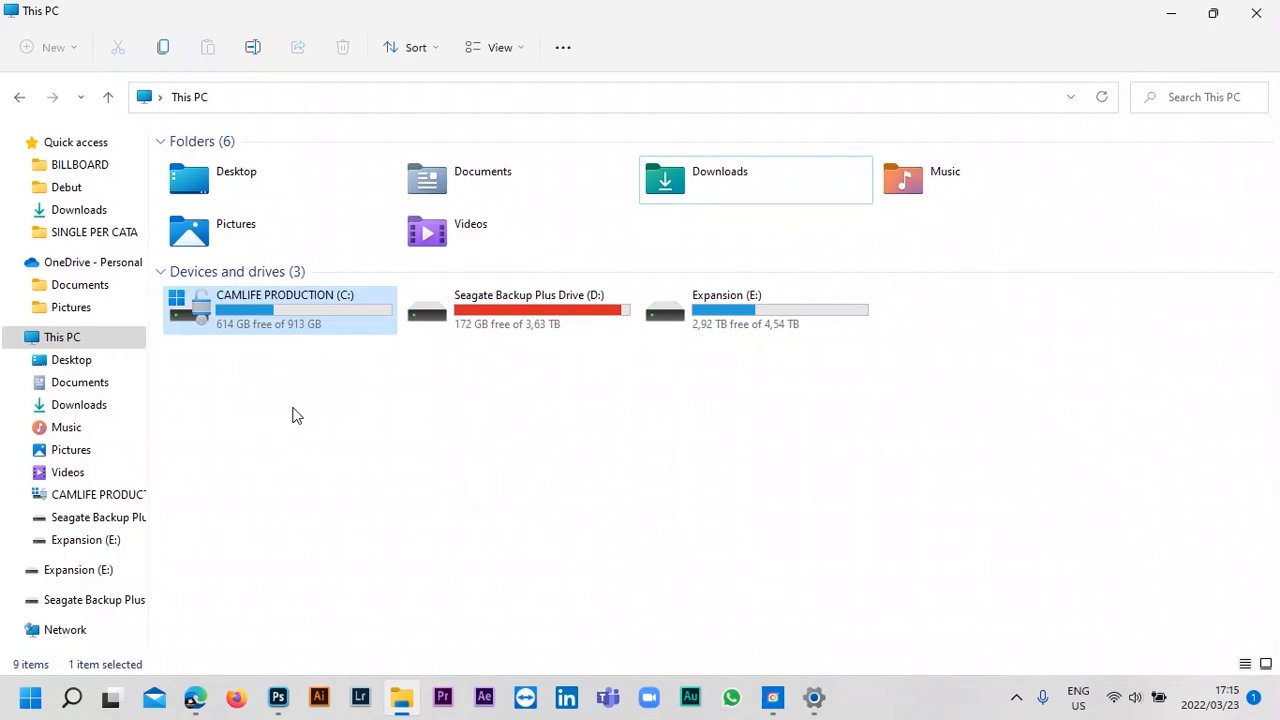
Show the System About page full screen and examine the processor and installed RAM entries.
{"action": "key", "text": "alt+Tab"}
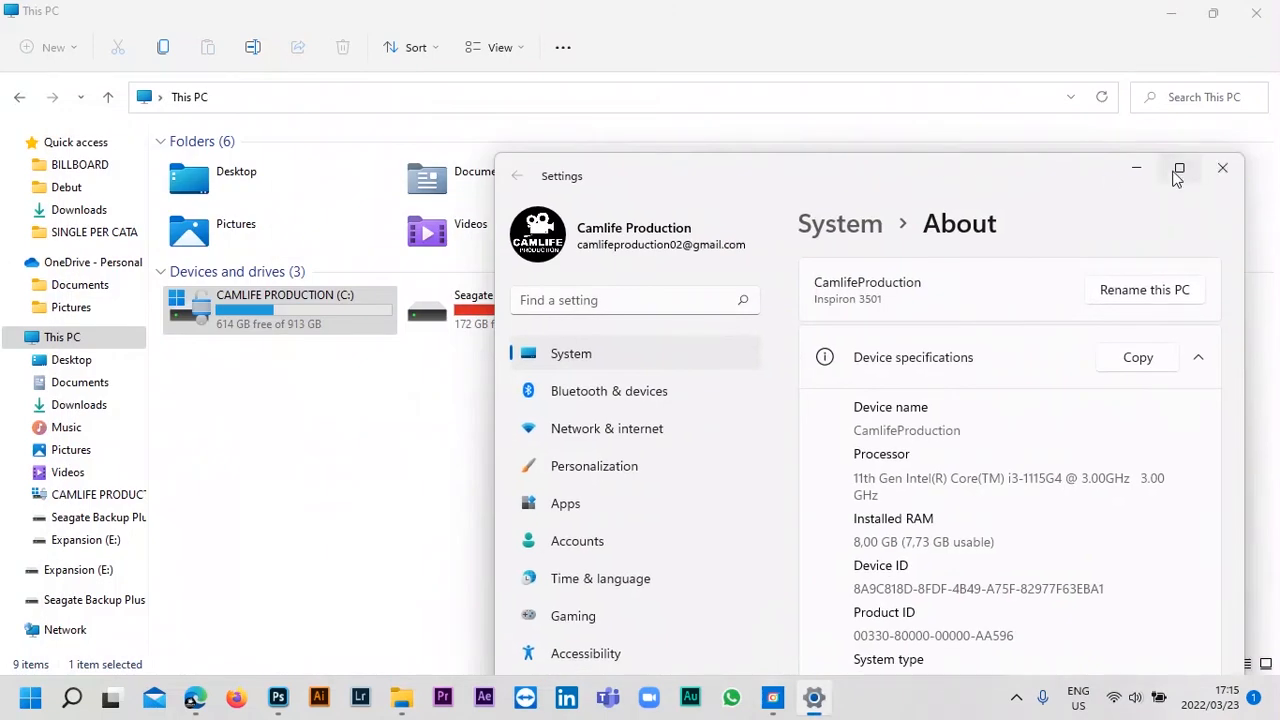
{"action": "left_click", "coordinate": [1177, 171]}
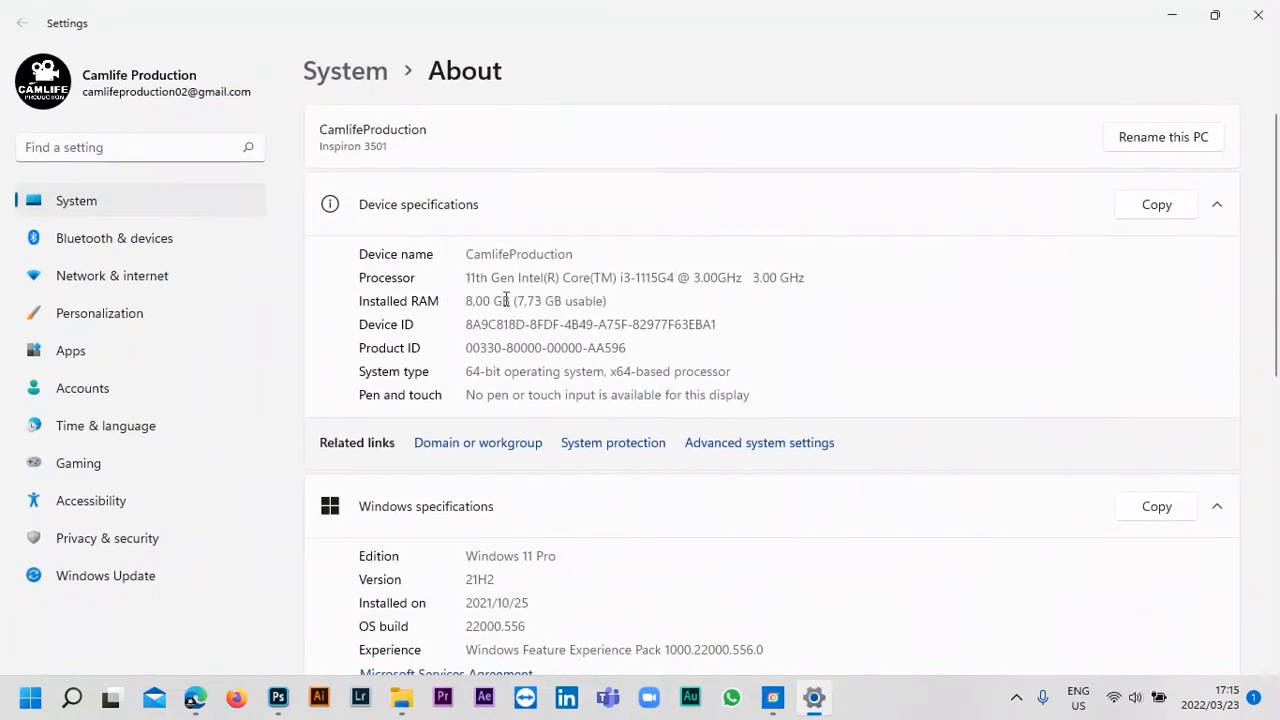
{"action": "left_click_drag", "start_coordinate": [536, 278], "coordinate": [466, 292]}
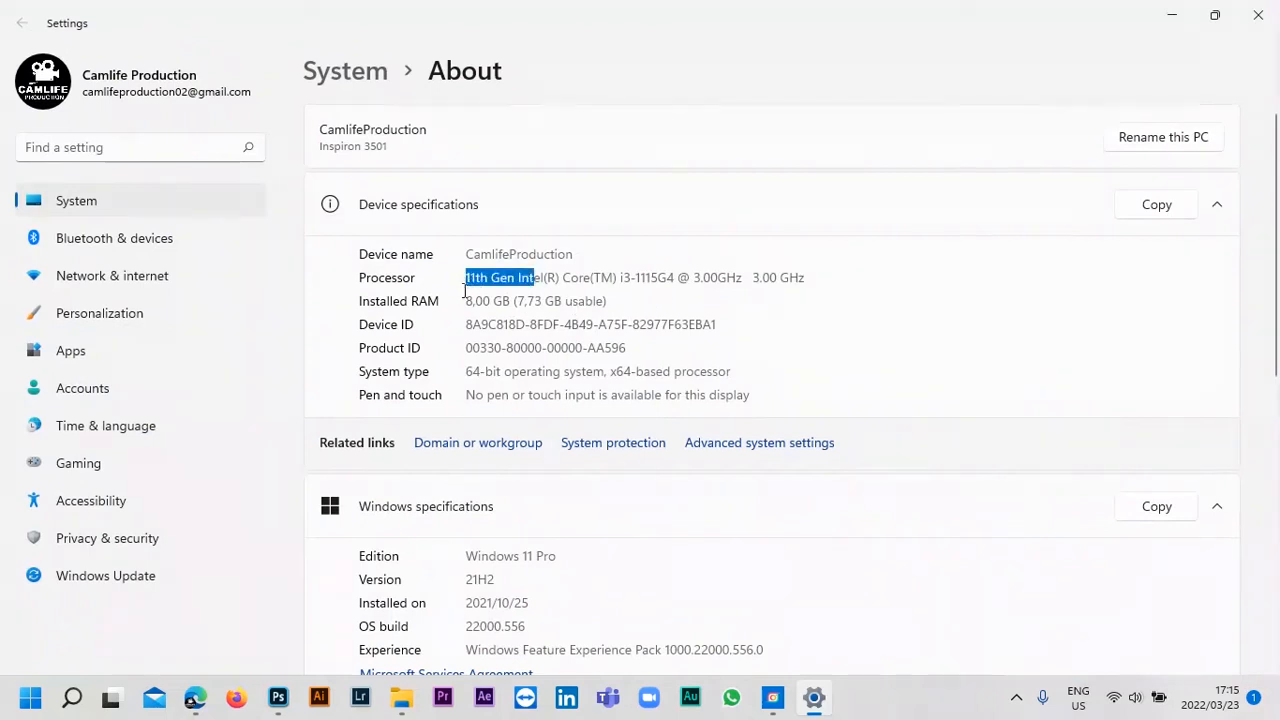
{"action": "left_click", "coordinate": [508, 297]}
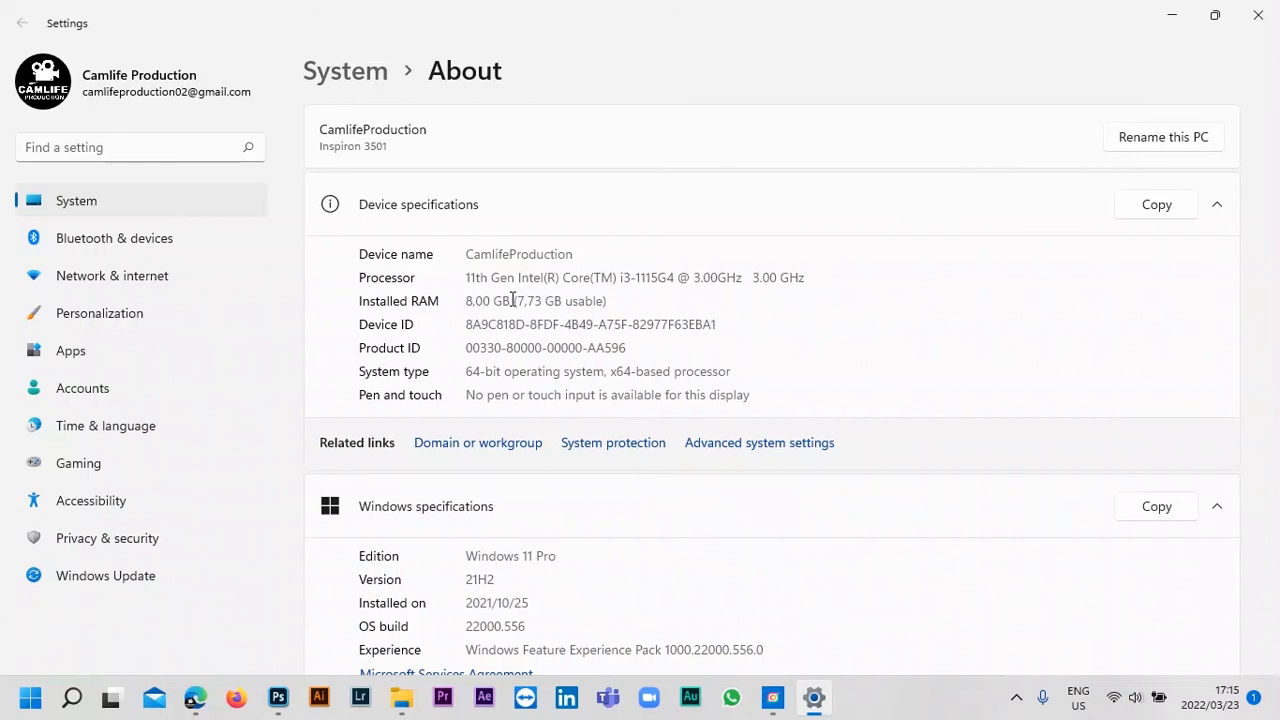
{"action": "left_click_drag", "start_coordinate": [512, 298], "coordinate": [452, 300]}
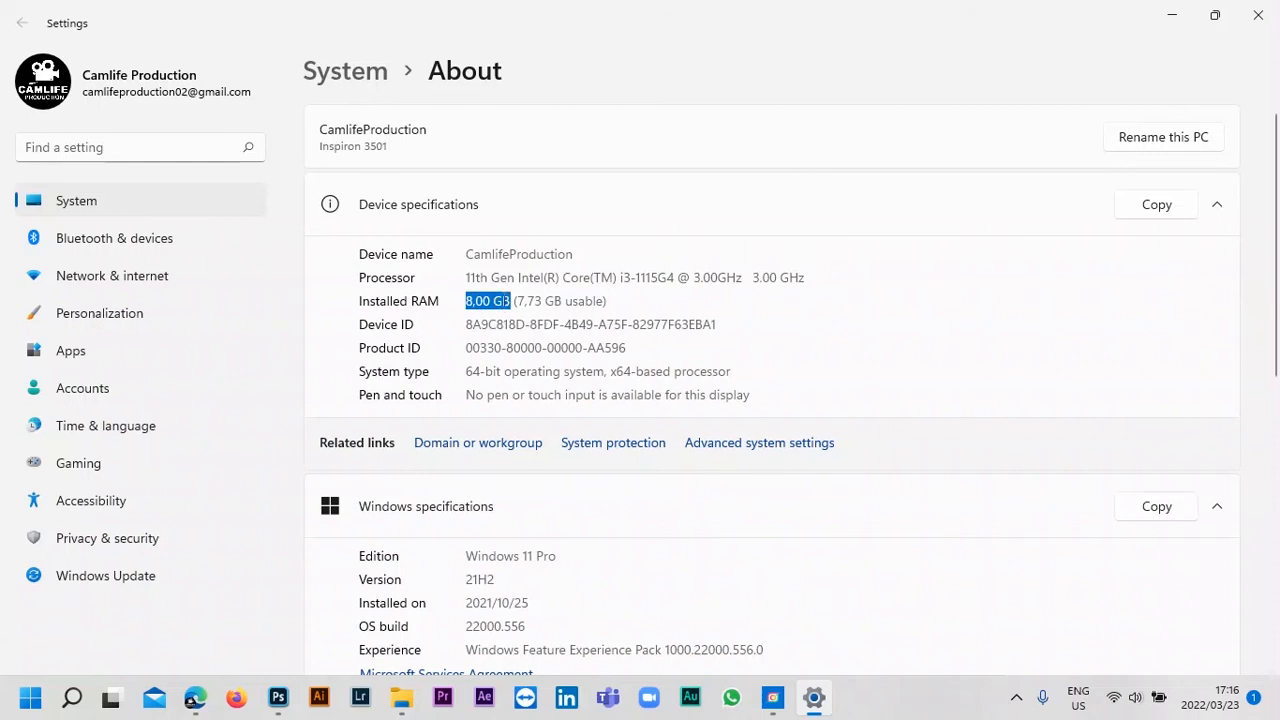
{"action": "left_click", "coordinate": [510, 301]}
{"action": "left_click_drag", "start_coordinate": [510, 301], "coordinate": [465, 301]}
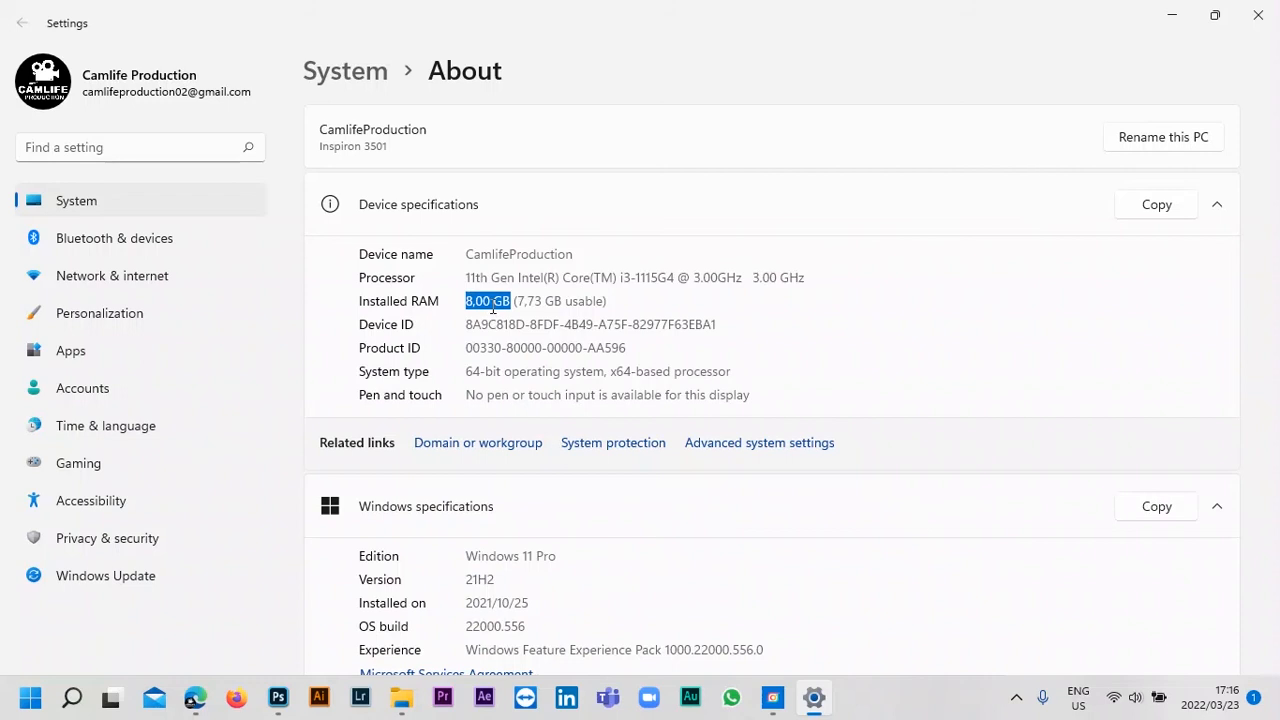
{"action": "left_click", "coordinate": [489, 304]}
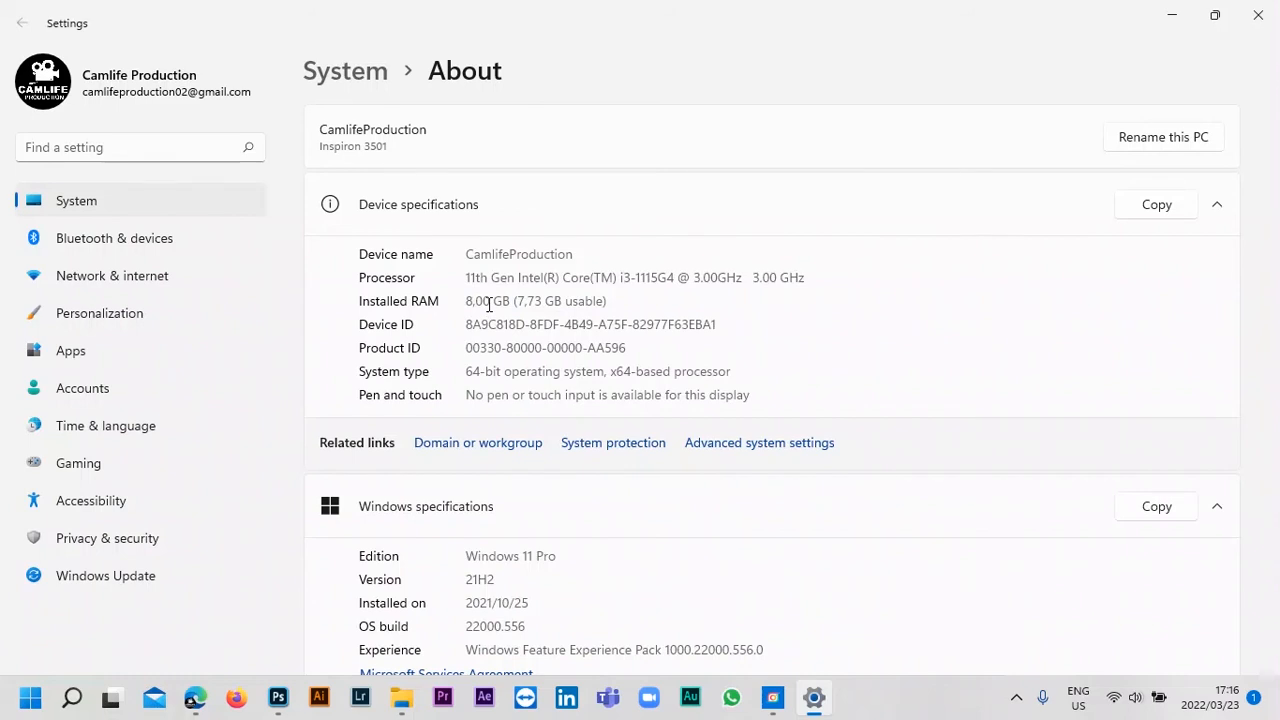
Check the system type in the device specifications.
{"action": "double_click", "coordinate": [499, 375]}
{"action": "left_click_drag", "start_coordinate": [503, 371], "coordinate": [463, 373]}
{"action": "left_click", "coordinate": [962, 345]}
Check the Windows edition in the Windows specifications.
{"action": "scroll", "coordinate": [962, 345], "scroll_direction": "down", "scroll_amount": 1}
{"action": "scroll", "coordinate": [962, 345], "scroll_direction": "down", "scroll_amount": 1}
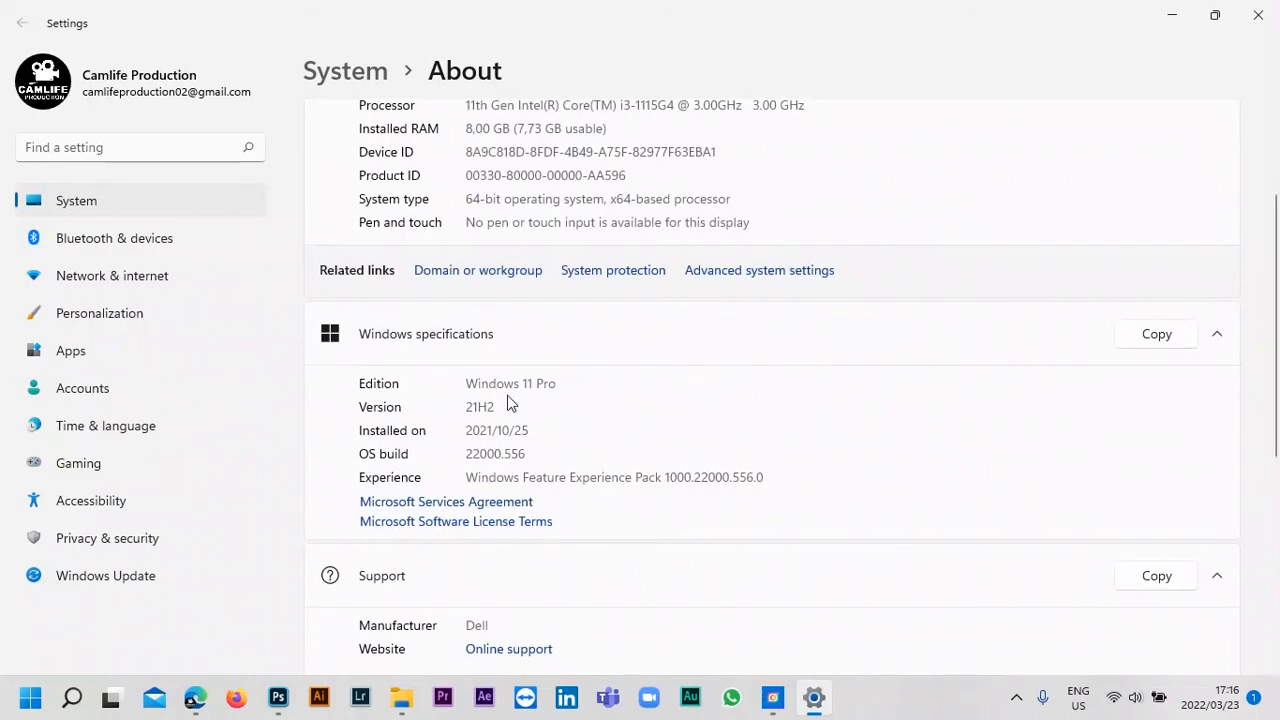
{"action": "left_click_drag", "start_coordinate": [566, 385], "coordinate": [463, 385]}
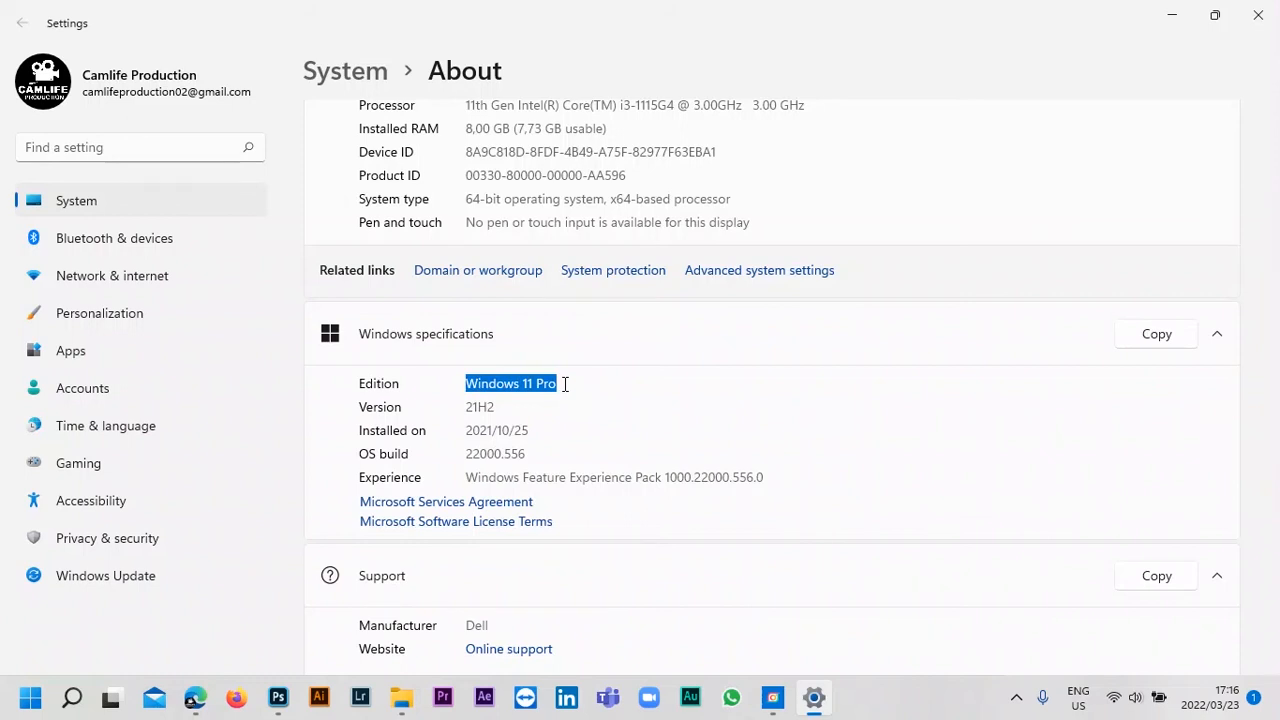
{"action": "left_click", "coordinate": [575, 378]}
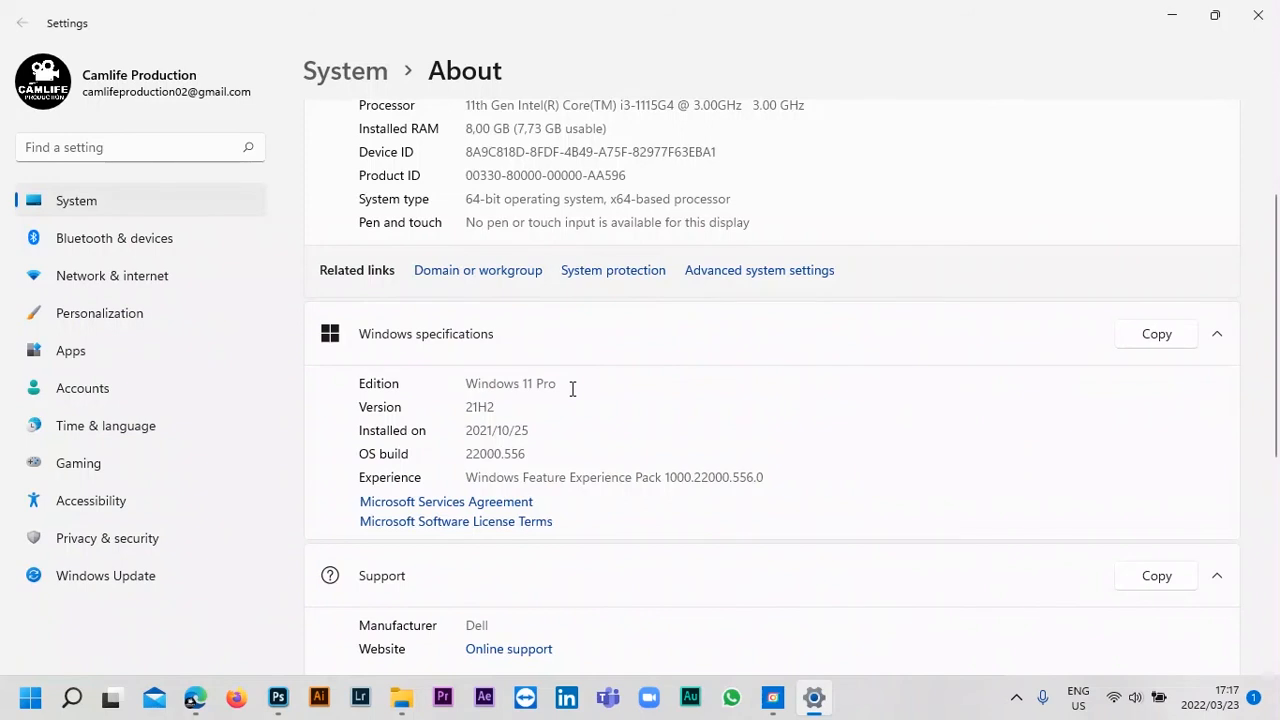
{"action": "left_click_drag", "start_coordinate": [562, 390], "coordinate": [459, 394]}
{"action": "left_click", "coordinate": [552, 386]}
{"action": "scroll", "coordinate": [662, 389], "scroll_direction": "up", "scroll_amount": 1}
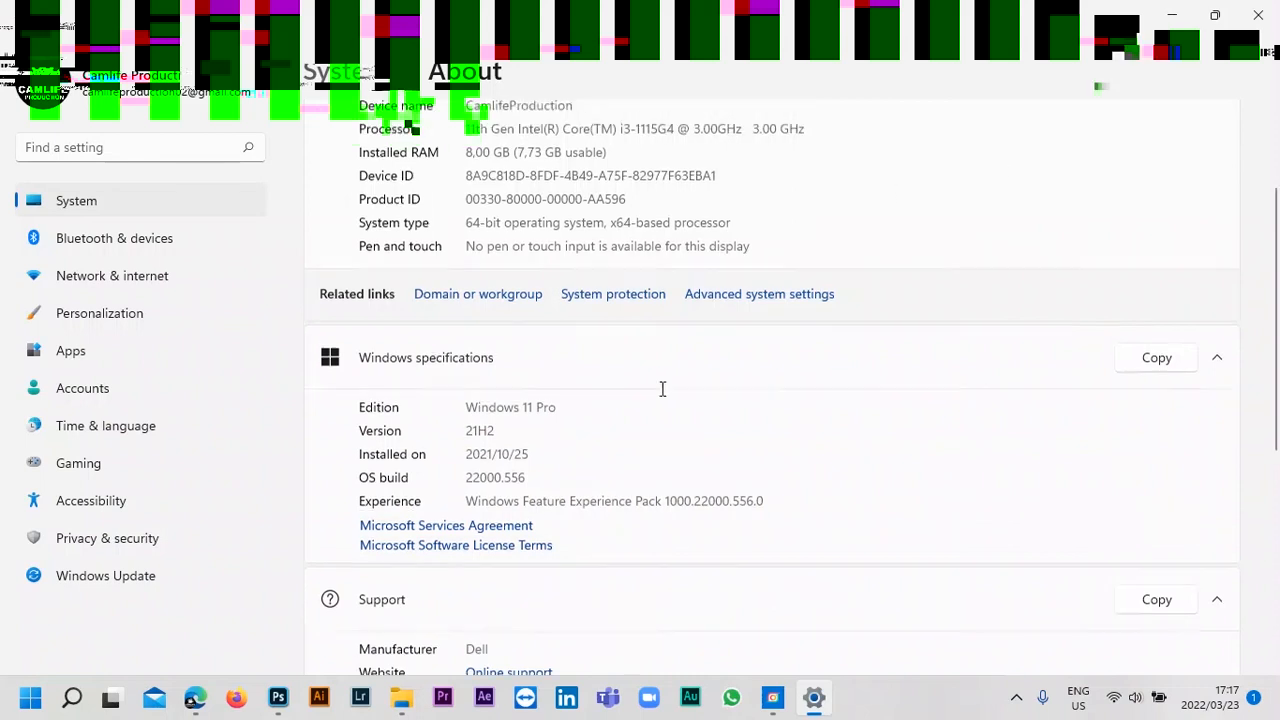
{"action": "scroll", "coordinate": [662, 389], "scroll_direction": "up", "scroll_amount": 3}
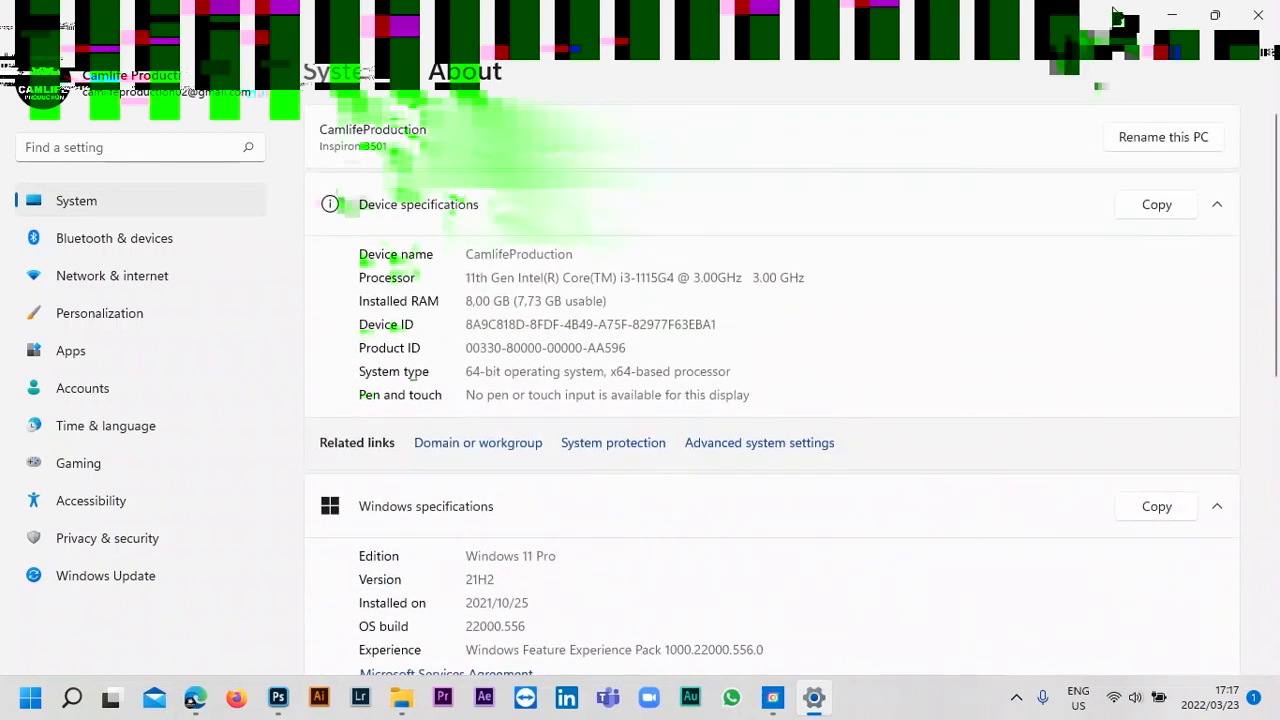
Switch back to Photoshop and open the dialog for creating a new document.
{"action": "left_click", "coordinate": [1174, 14]}
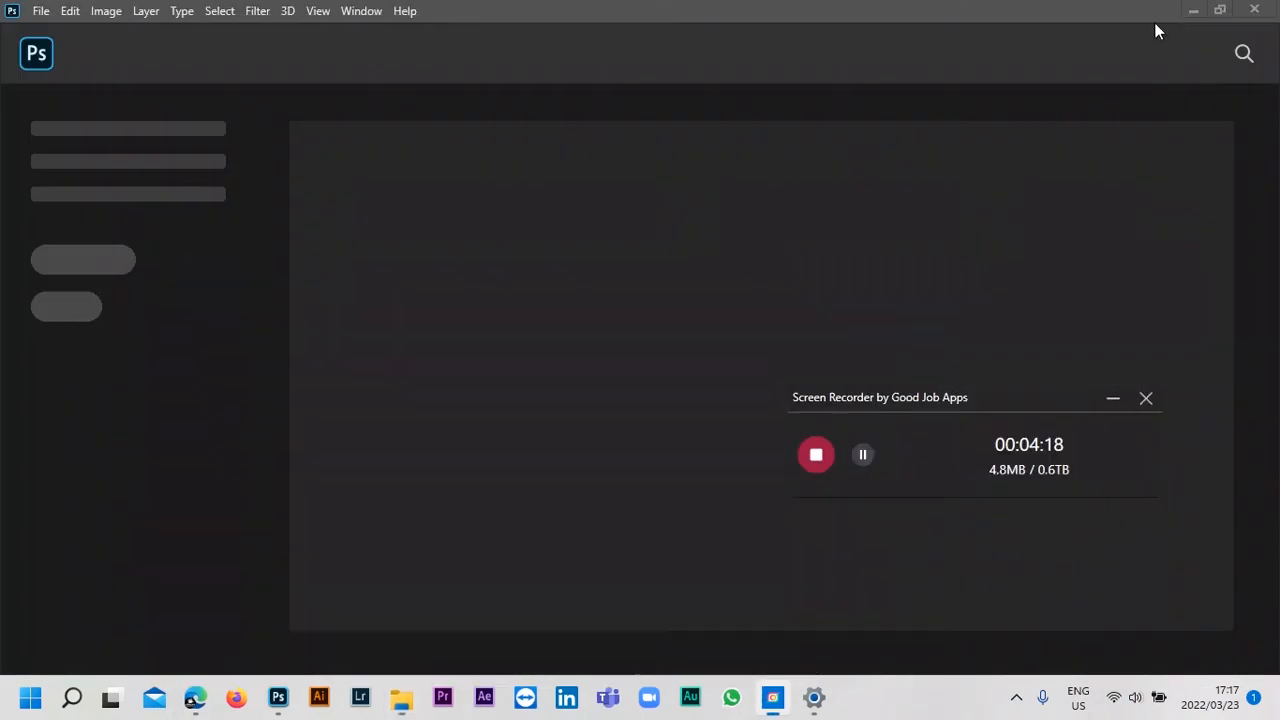
{"action": "left_click", "coordinate": [605, 301]}
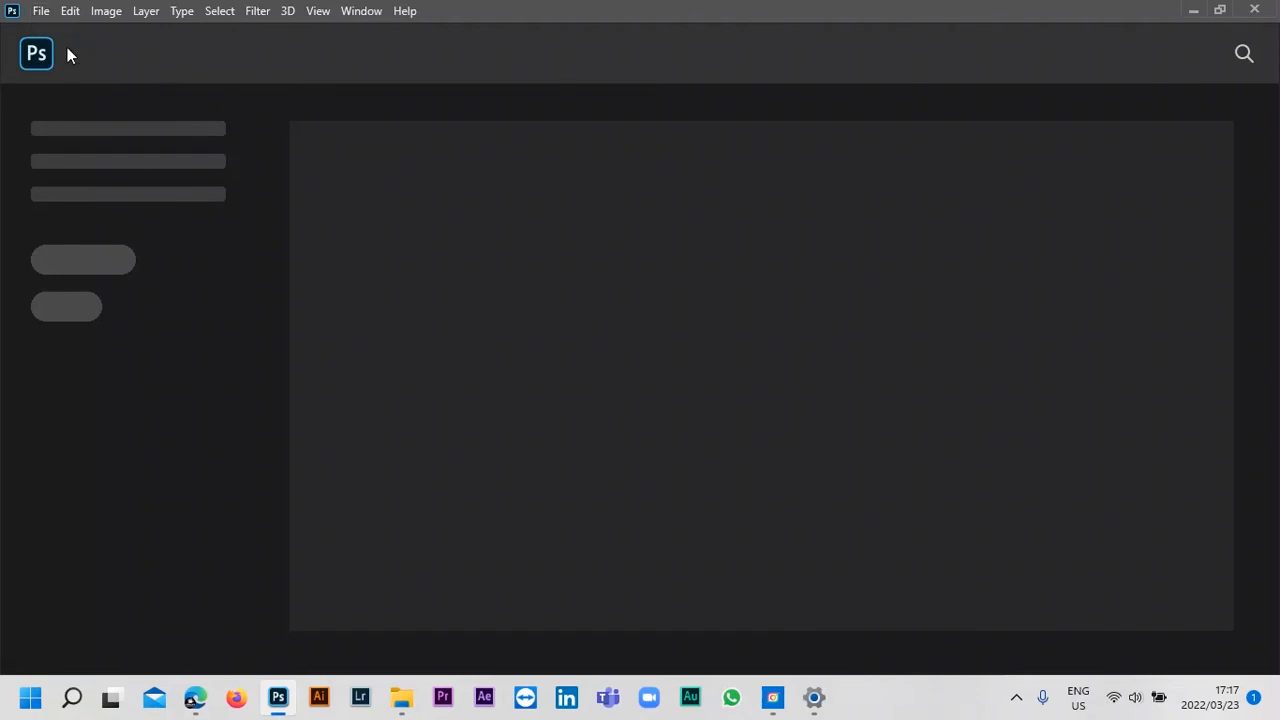
{"action": "left_click", "coordinate": [41, 12]}
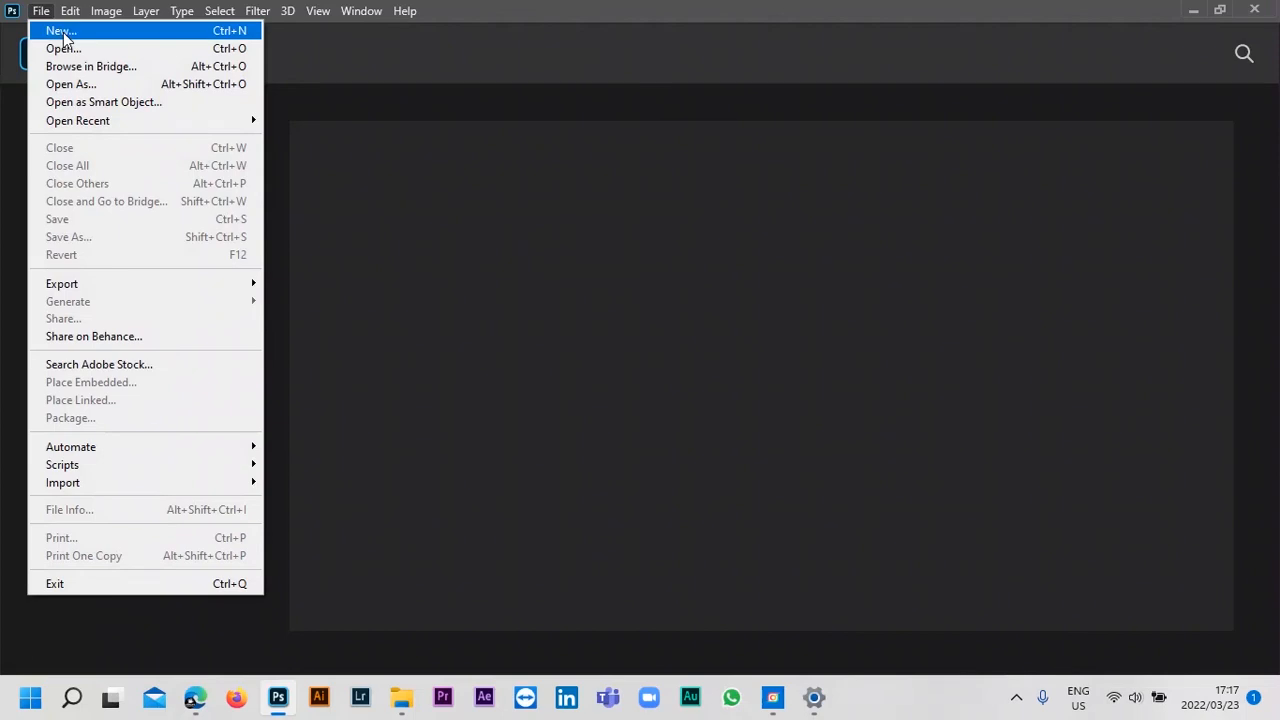
{"action": "left_click", "coordinate": [63, 35]}
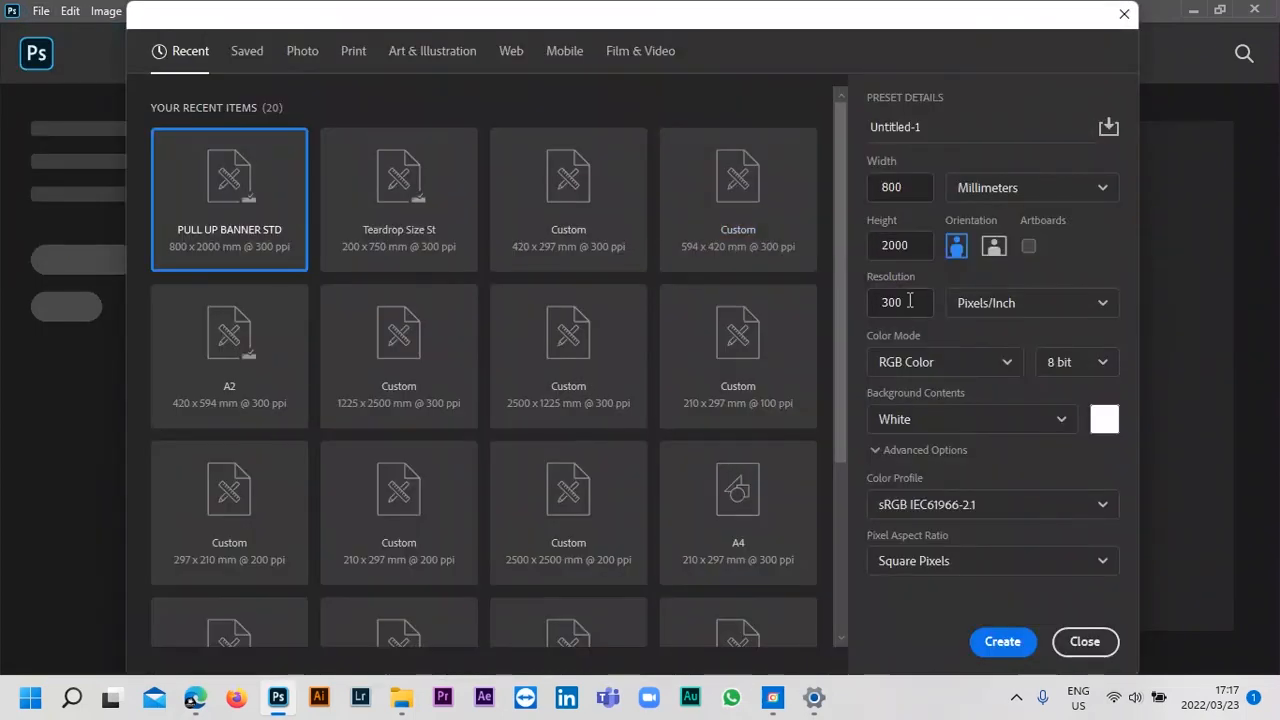
Set the new document's resolution to 72 pixels/inch.
{"action": "double_click", "coordinate": [900, 302]}
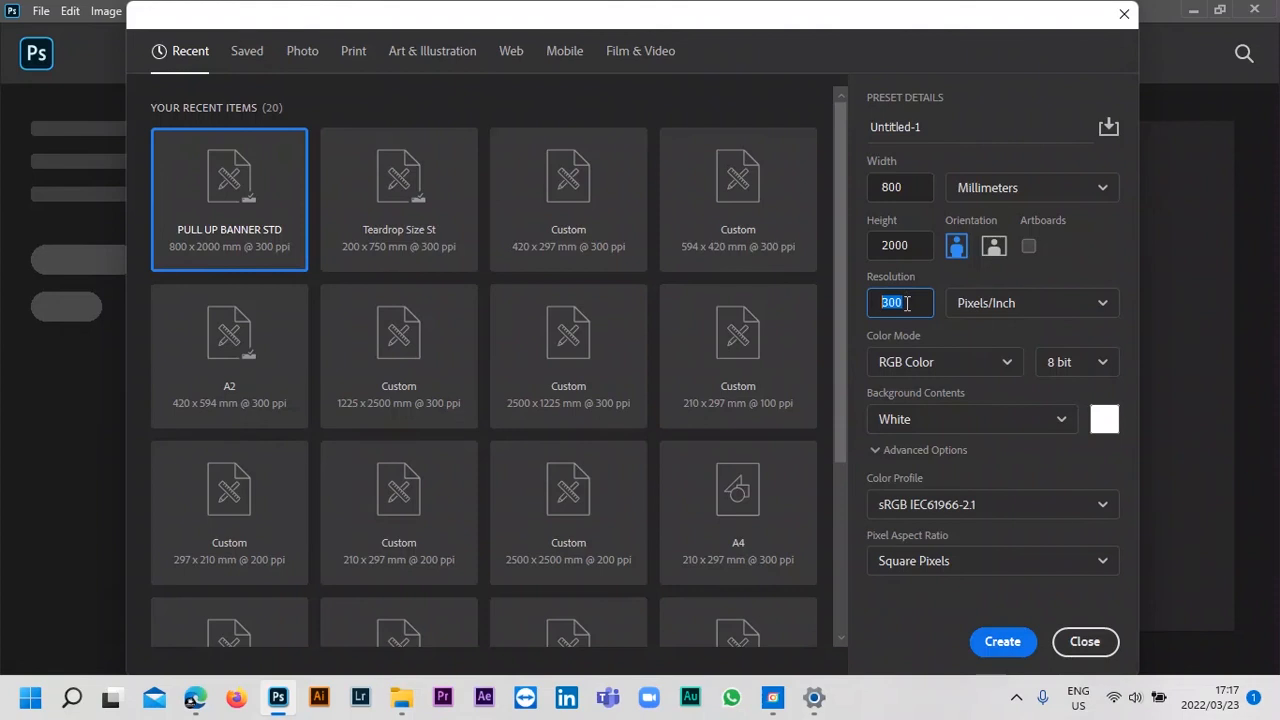
{"action": "left_click", "coordinate": [906, 304]}
{"action": "double_click", "coordinate": [907, 305]}
{"action": "left_click", "coordinate": [910, 301]}
{"action": "left_click_drag", "start_coordinate": [917, 302], "coordinate": [831, 308]}
{"action": "type", "text": "72"}
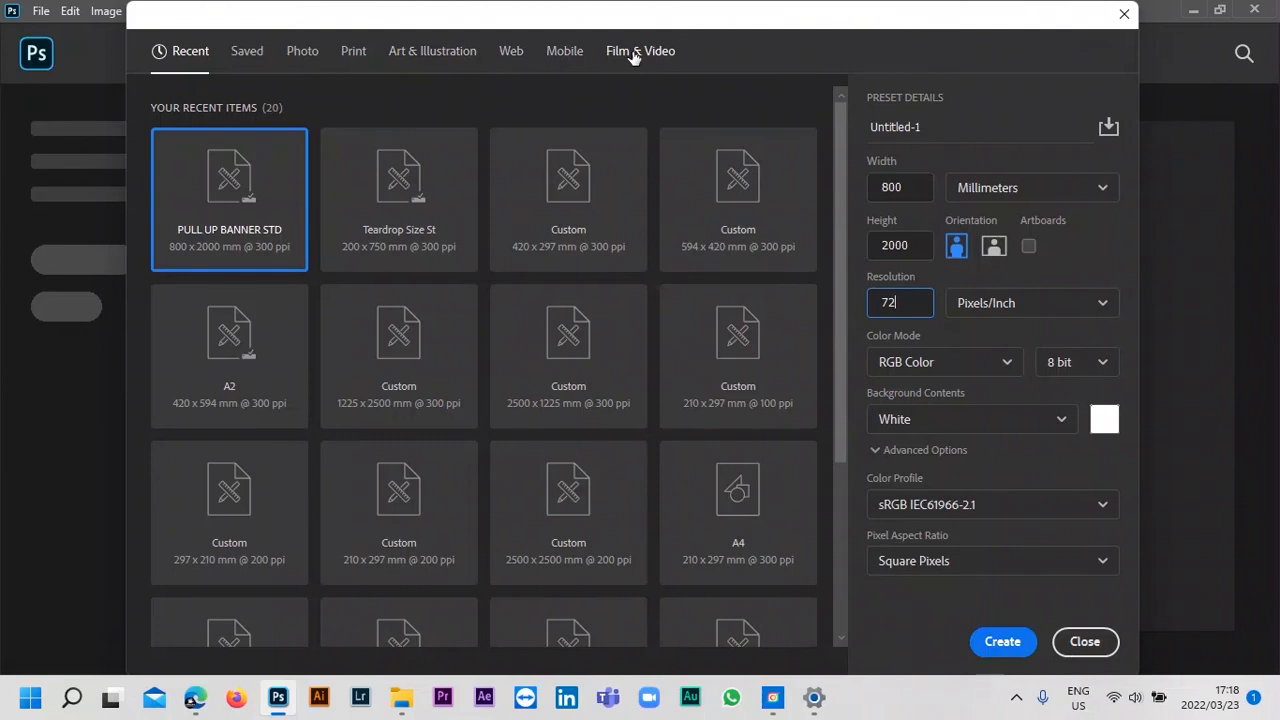
Browse the recently used document sizes and the saved blank document presets.
{"action": "left_click", "coordinate": [240, 56]}
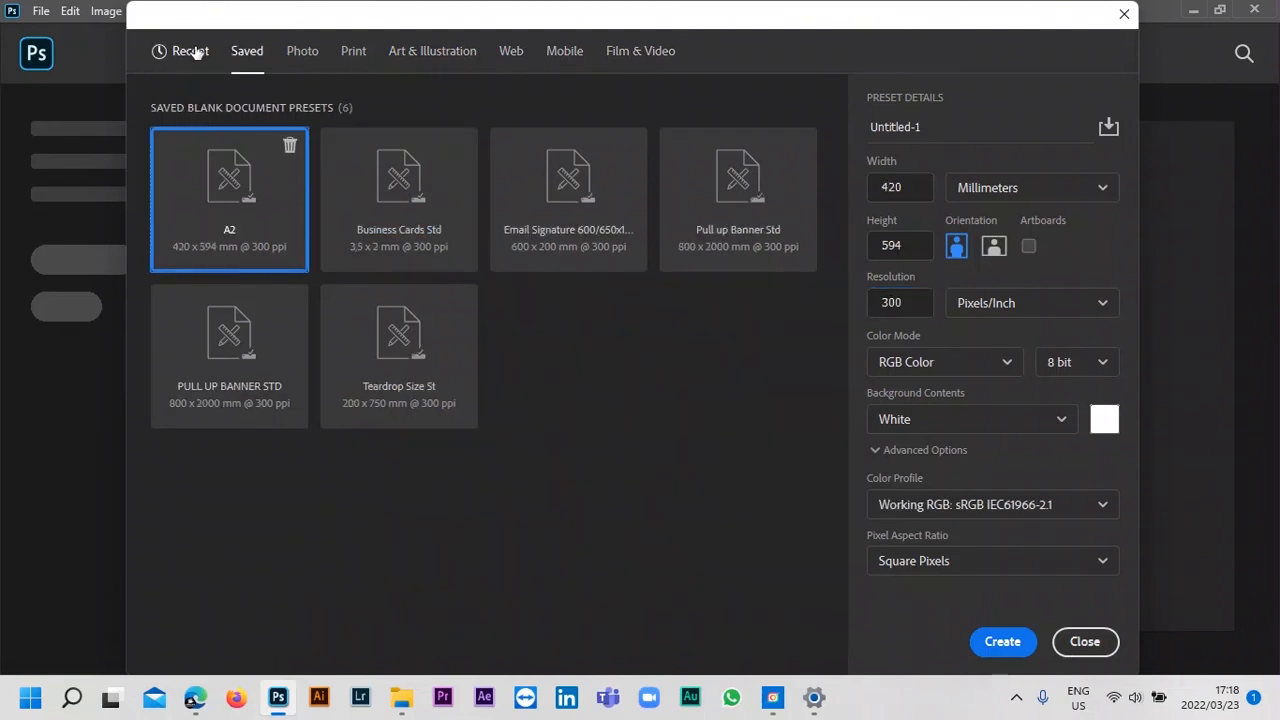
{"action": "left_click", "coordinate": [196, 52]}
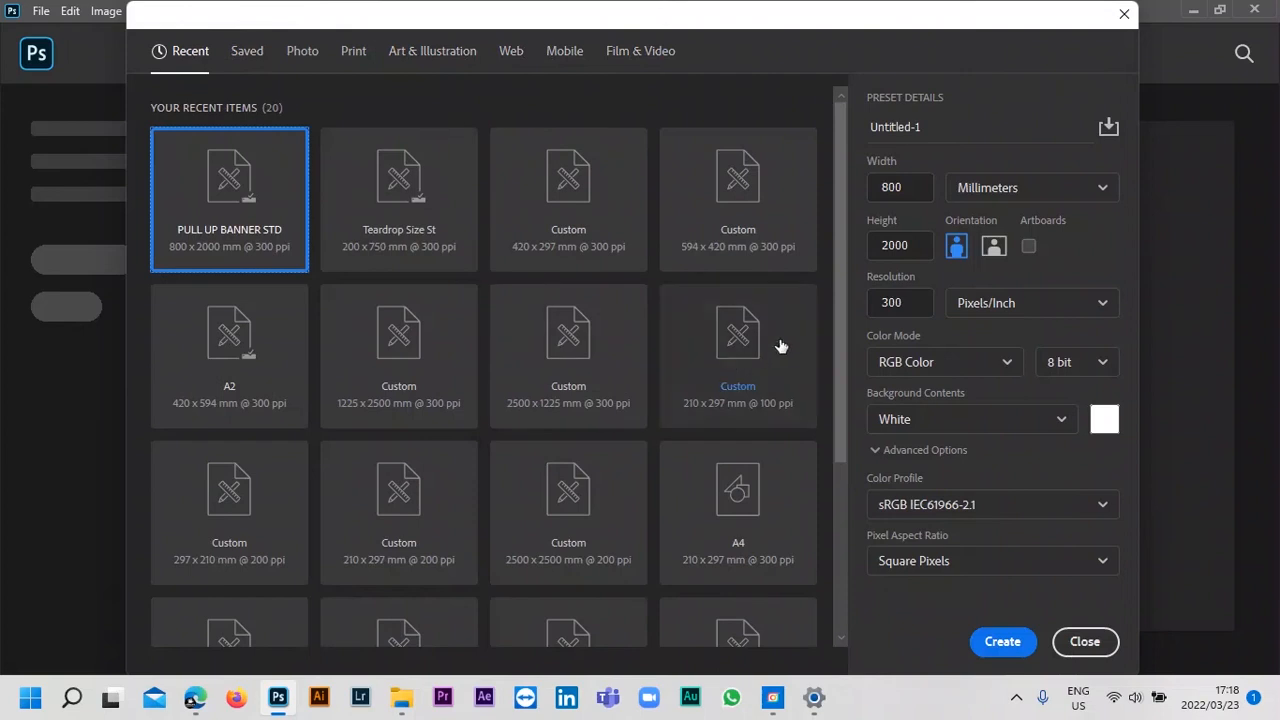
{"action": "left_click_drag", "start_coordinate": [838, 300], "coordinate": [837, 273]}
{"action": "left_click_drag", "start_coordinate": [842, 227], "coordinate": [840, 572]}
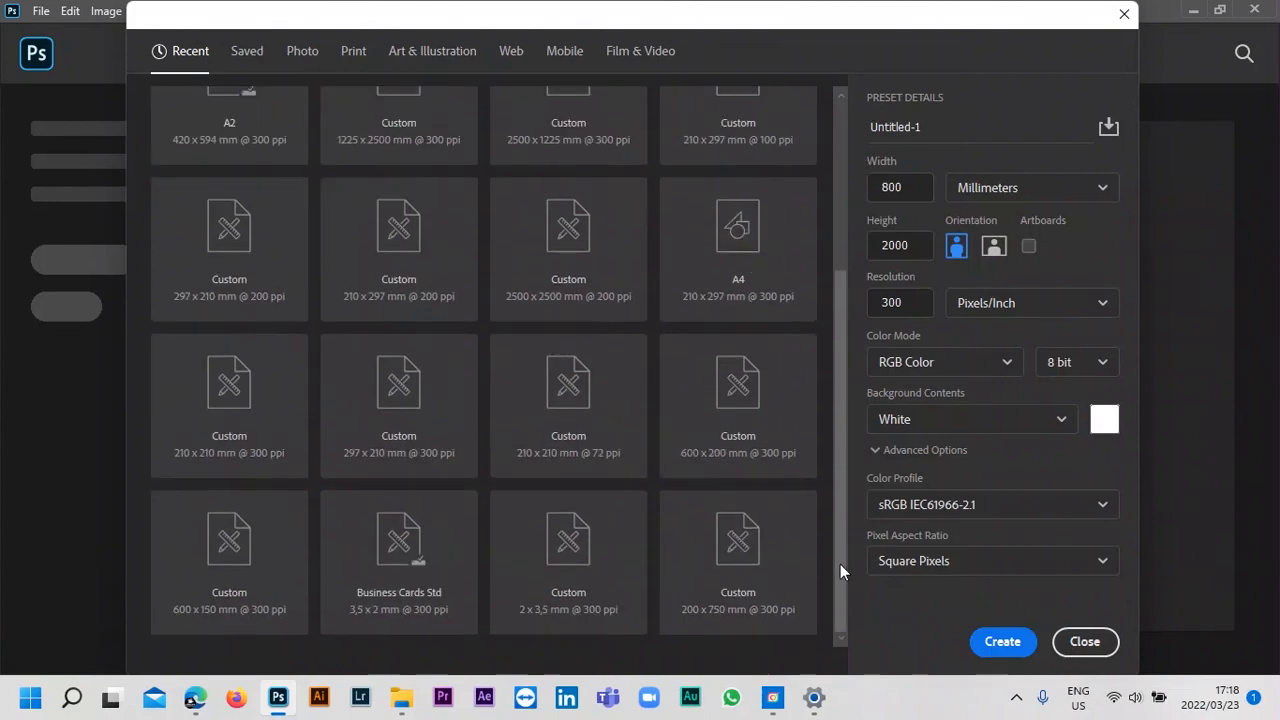
{"action": "left_click", "coordinate": [245, 55]}
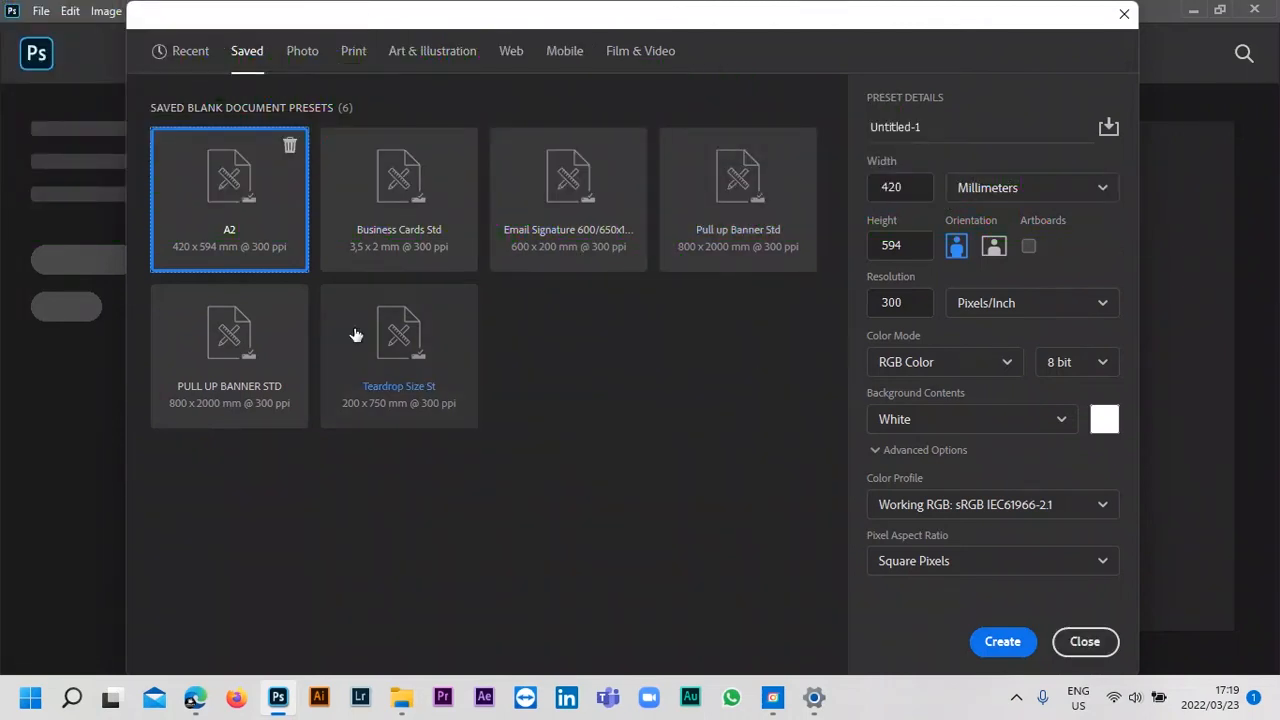
Create a landscape document from the saved Business Cards Std preset, after comparing the portrait and landscape orientations.
{"action": "left_click", "coordinate": [399, 200]}
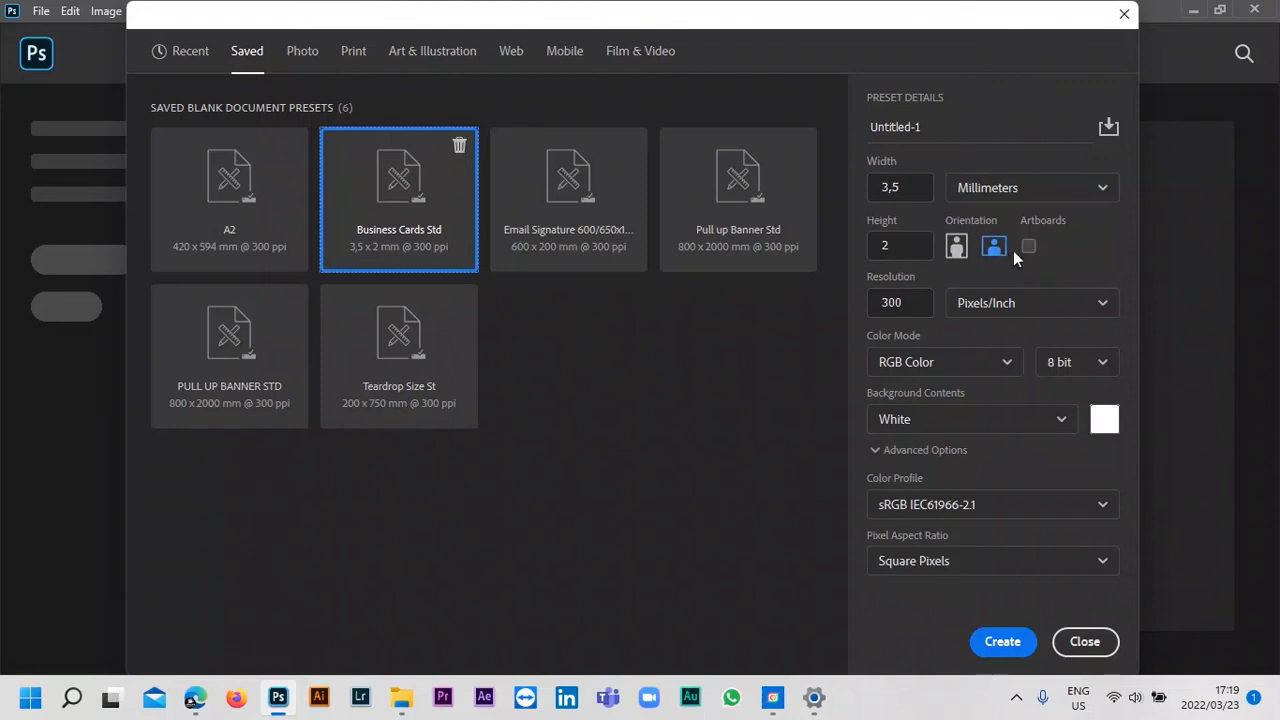
{"action": "left_click", "coordinate": [955, 247]}
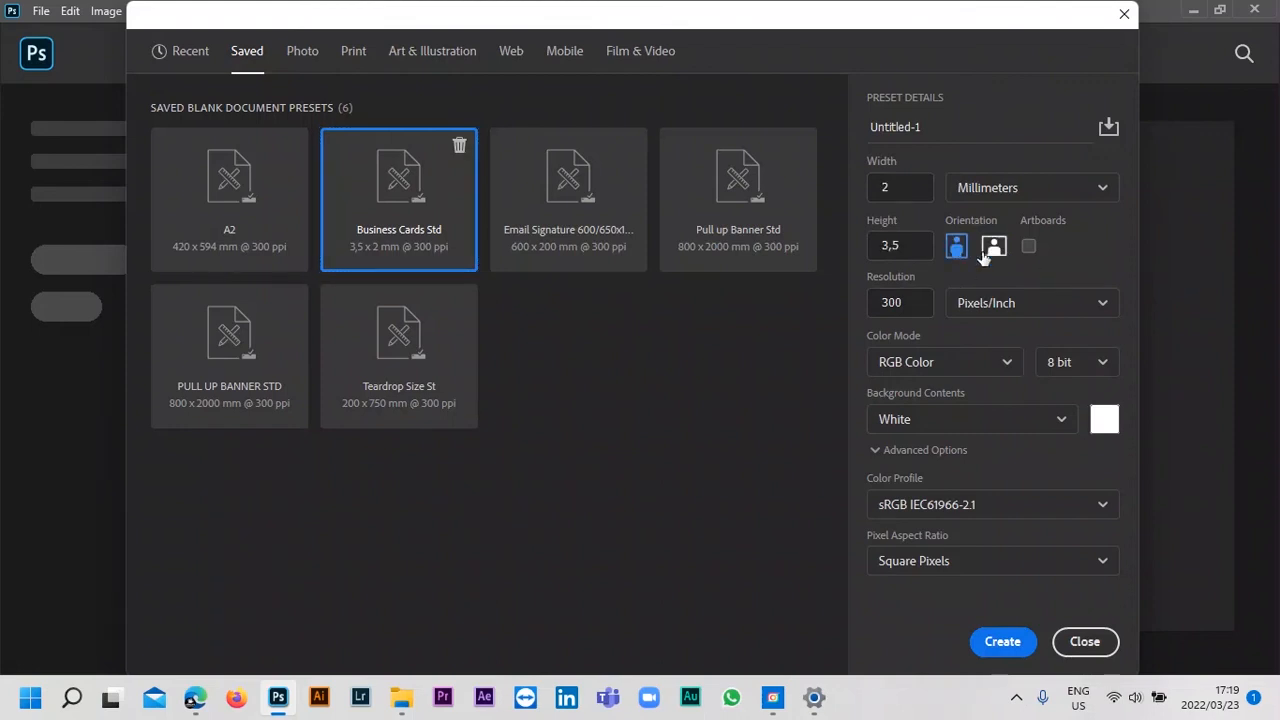
{"action": "left_click_drag", "start_coordinate": [915, 246], "coordinate": [887, 248]}
{"action": "left_click", "coordinate": [993, 247]}
{"action": "left_click", "coordinate": [959, 250]}
{"action": "left_click", "coordinate": [995, 252]}
{"action": "left_click", "coordinate": [965, 250]}
{"action": "left_click", "coordinate": [994, 248]}
{"action": "left_click", "coordinate": [957, 247]}
{"action": "left_click", "coordinate": [993, 250]}
{"action": "left_click", "coordinate": [990, 641]}
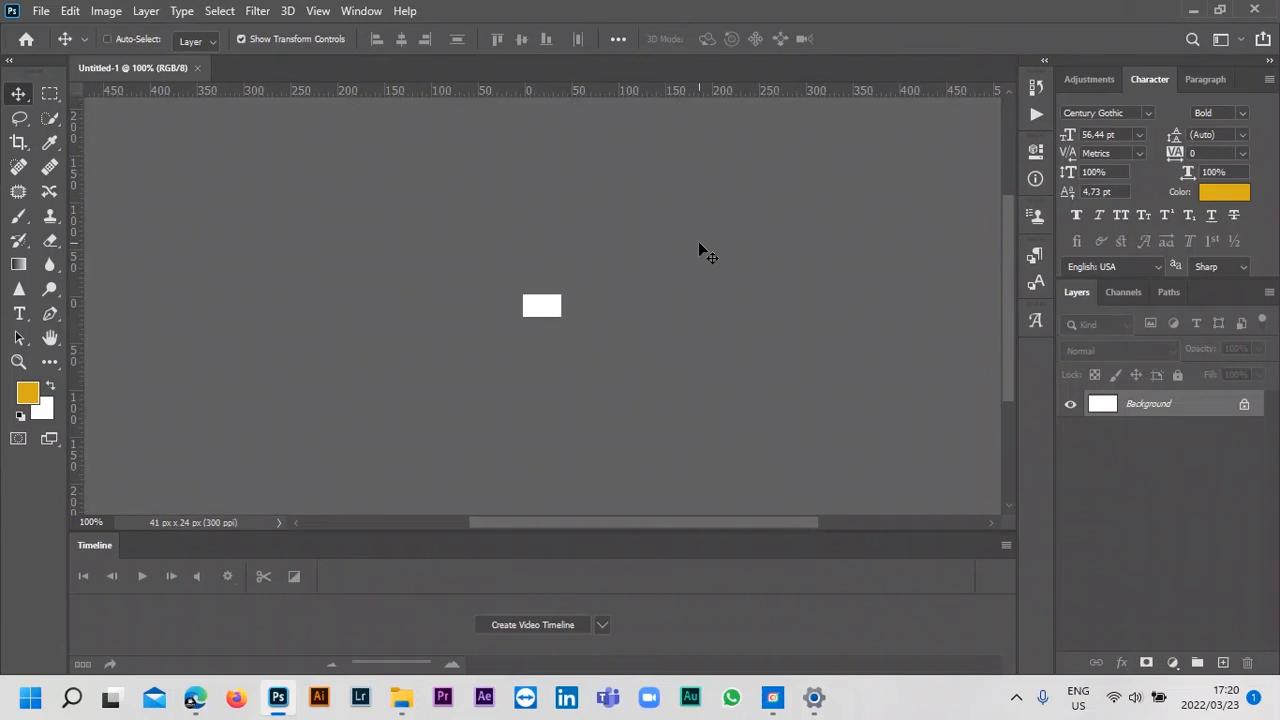
Fit the canvas to the screen and close the Timeline.
{"action": "key", "text": "ctrl+0"}
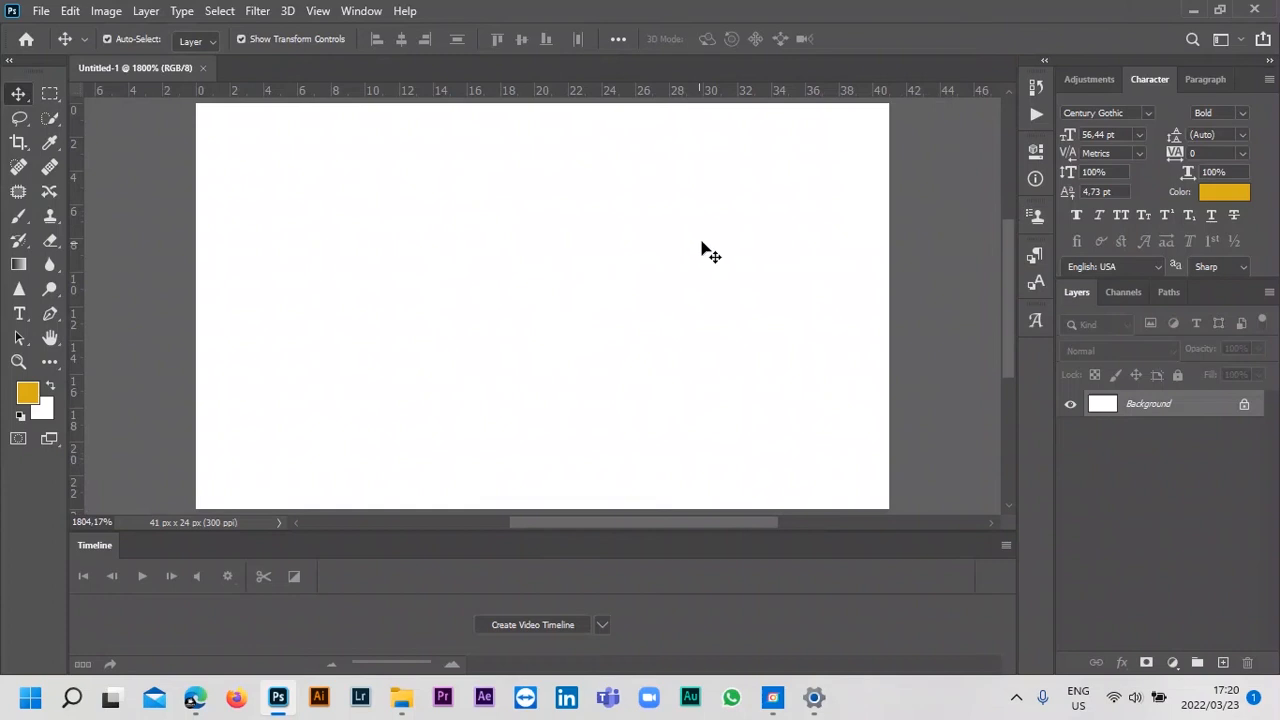
{"action": "left_click", "coordinate": [1007, 545]}
{"action": "left_click", "coordinate": [1036, 528]}
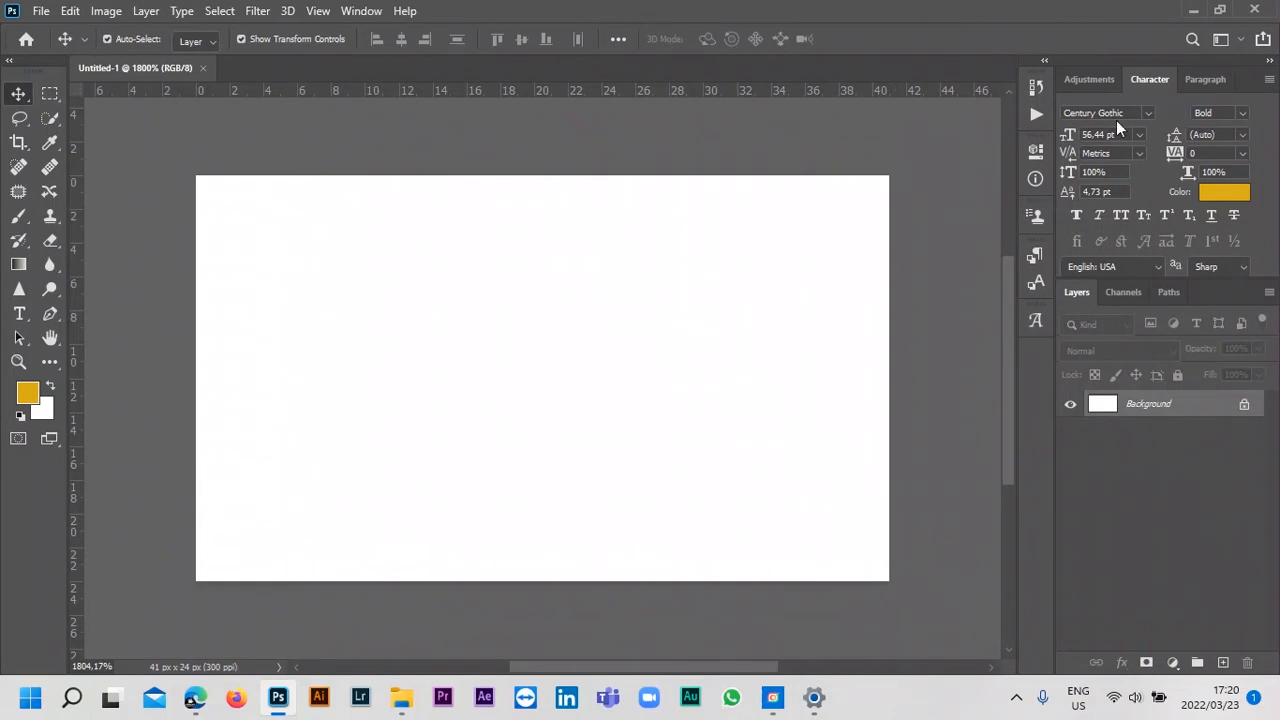
Change the workspace to Essentials, followed by Graphic and Web.
{"action": "left_click", "coordinate": [1240, 40]}
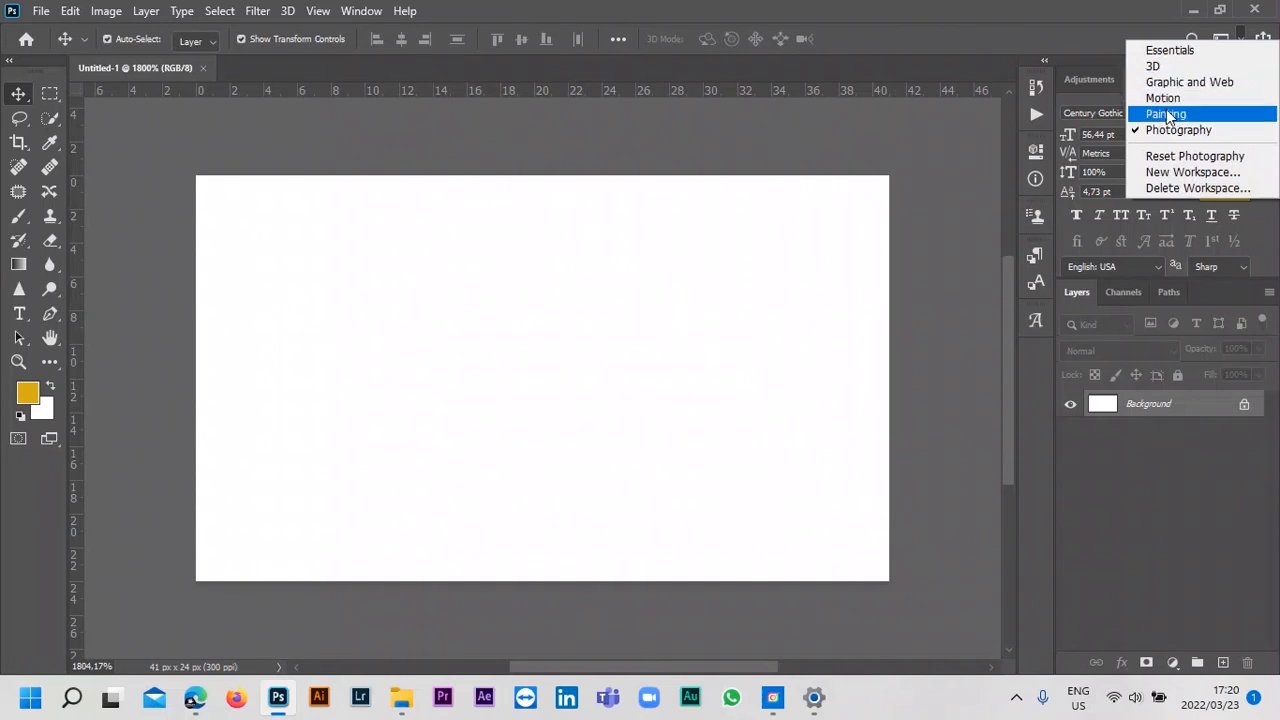
{"action": "left_click", "coordinate": [1169, 51]}
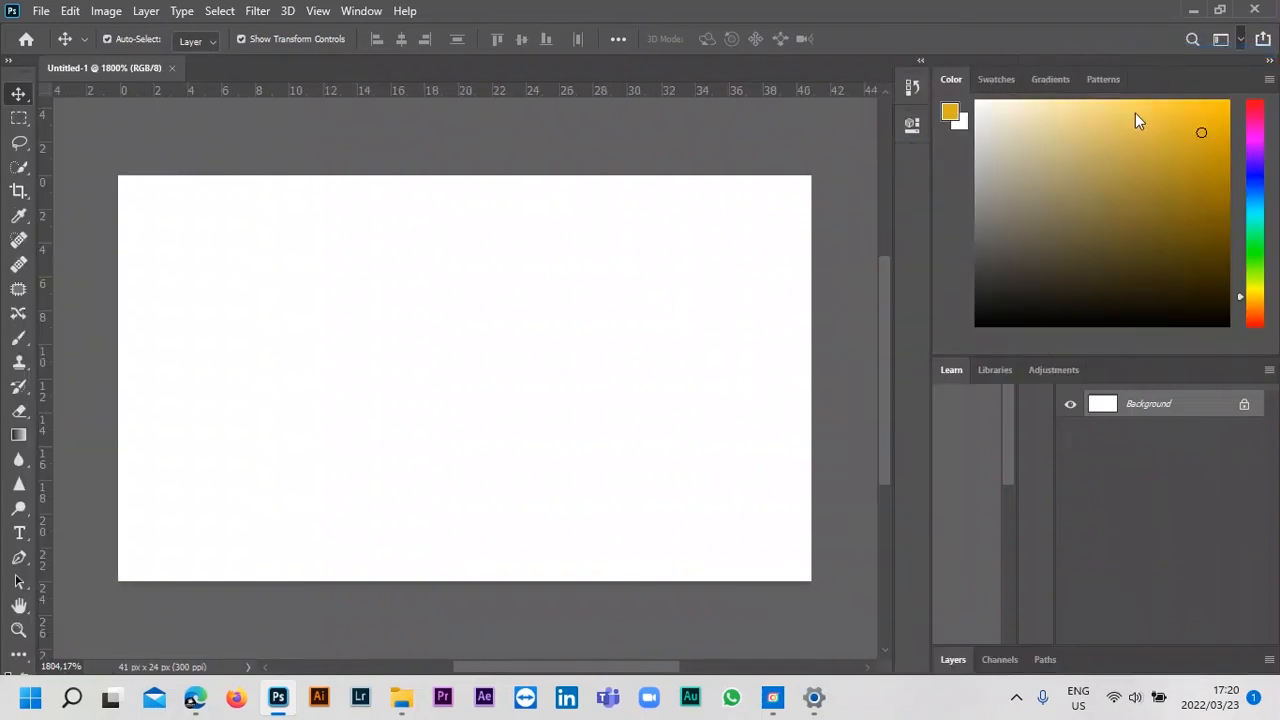
{"action": "left_click", "coordinate": [1240, 42]}
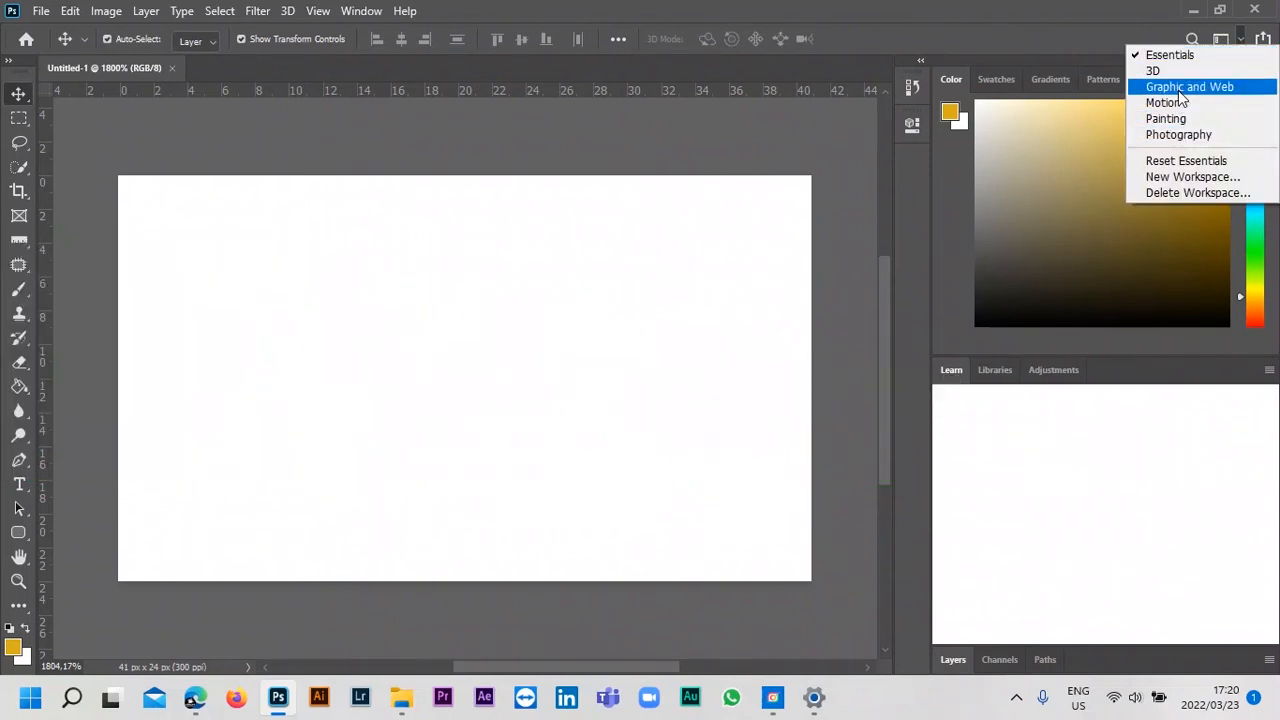
{"action": "left_click", "coordinate": [1179, 88]}
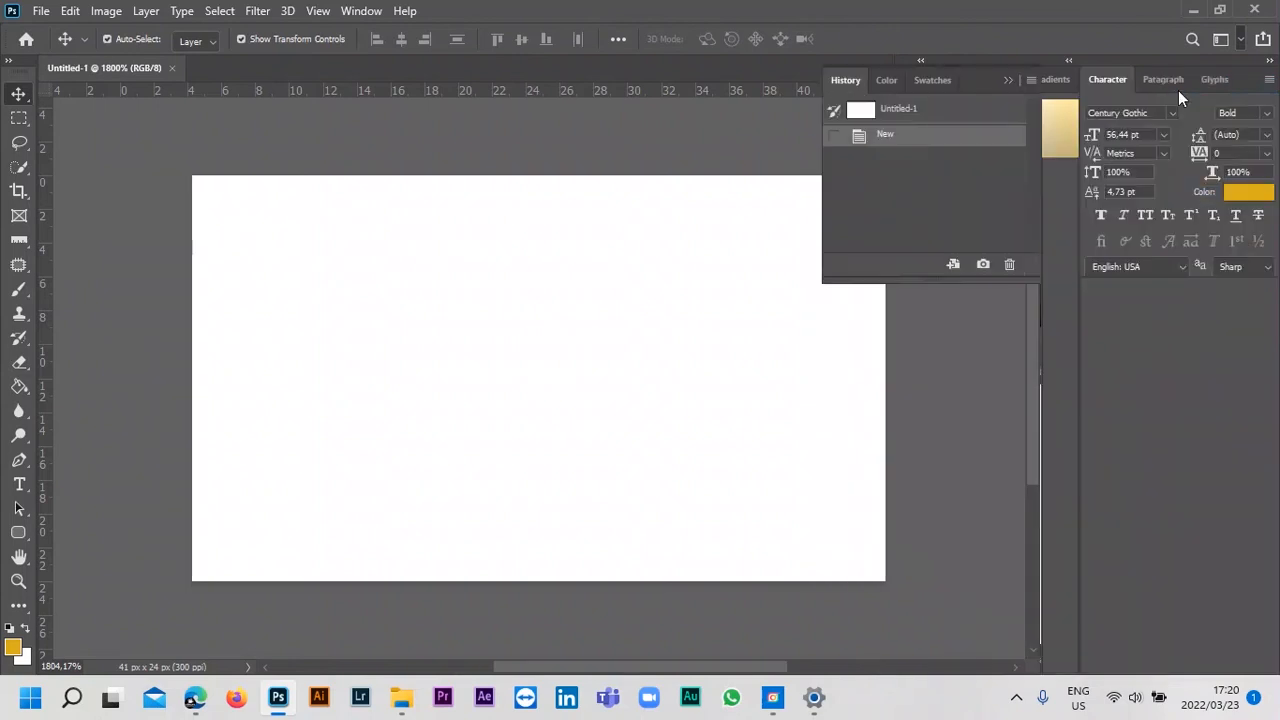
Collapse the expanded History panel group to icons.
{"action": "left_click", "coordinate": [1008, 80]}
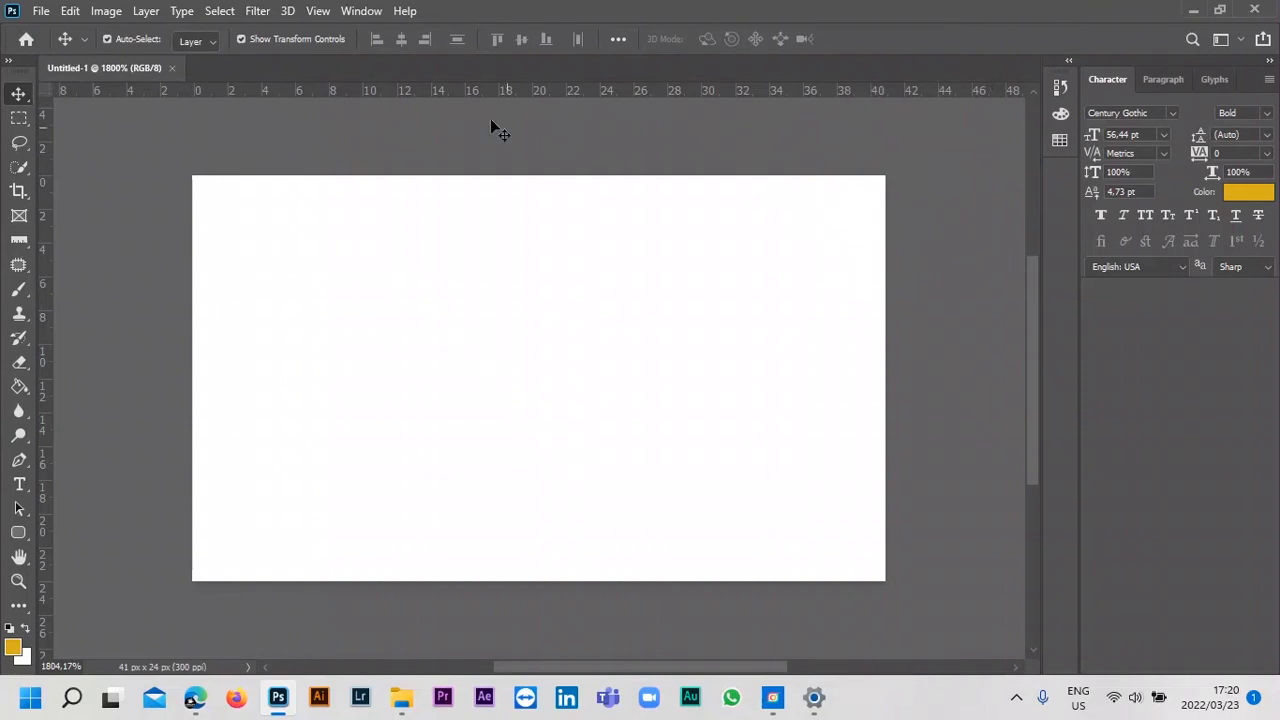
Turn off Zoom with Scroll Wheel and Overscroll in the Tools preferences.
{"action": "left_click", "coordinate": [70, 12]}
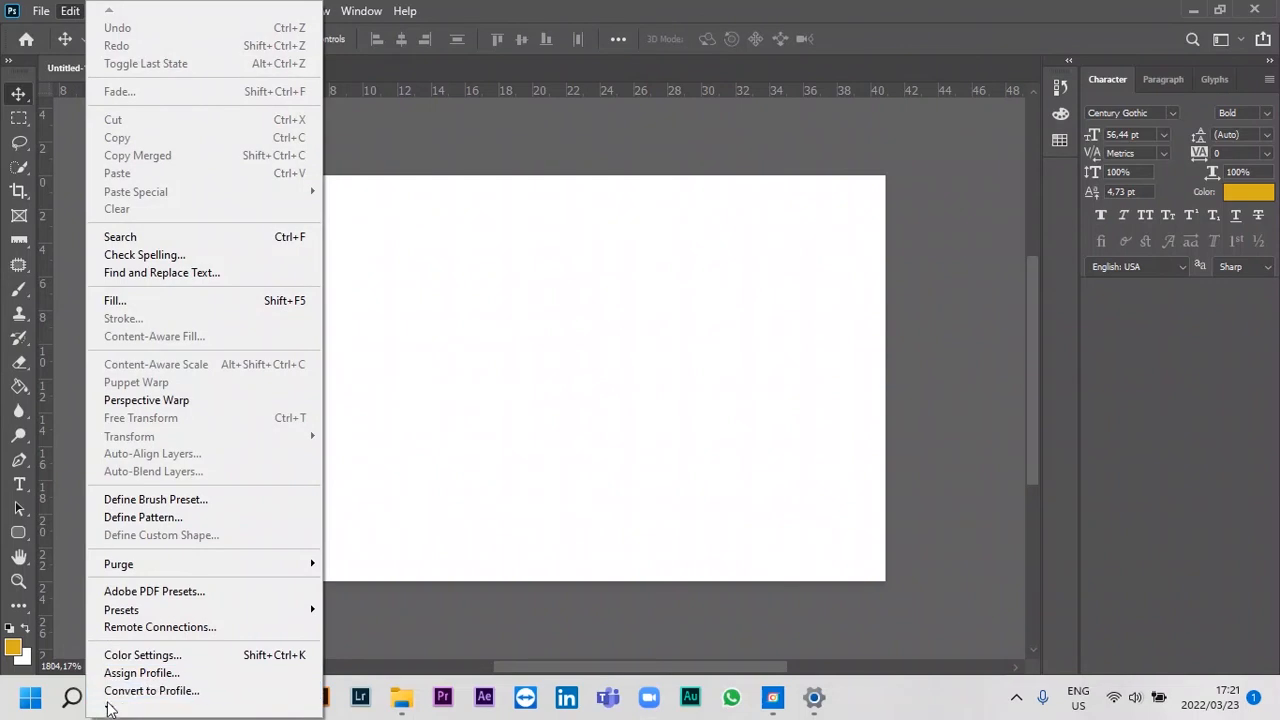
{"action": "scroll", "coordinate": [110, 710], "scroll_direction": "down", "scroll_amount": 5}
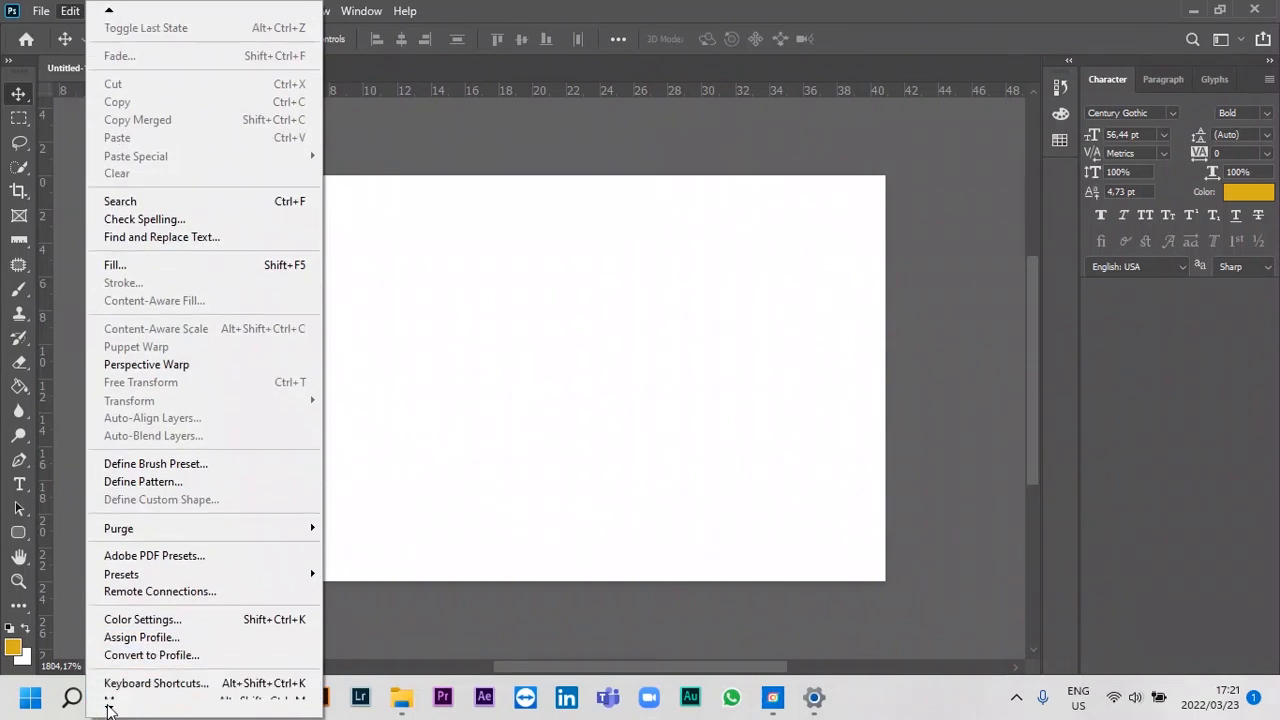
{"action": "mouse_move", "coordinate": [305, 691]}
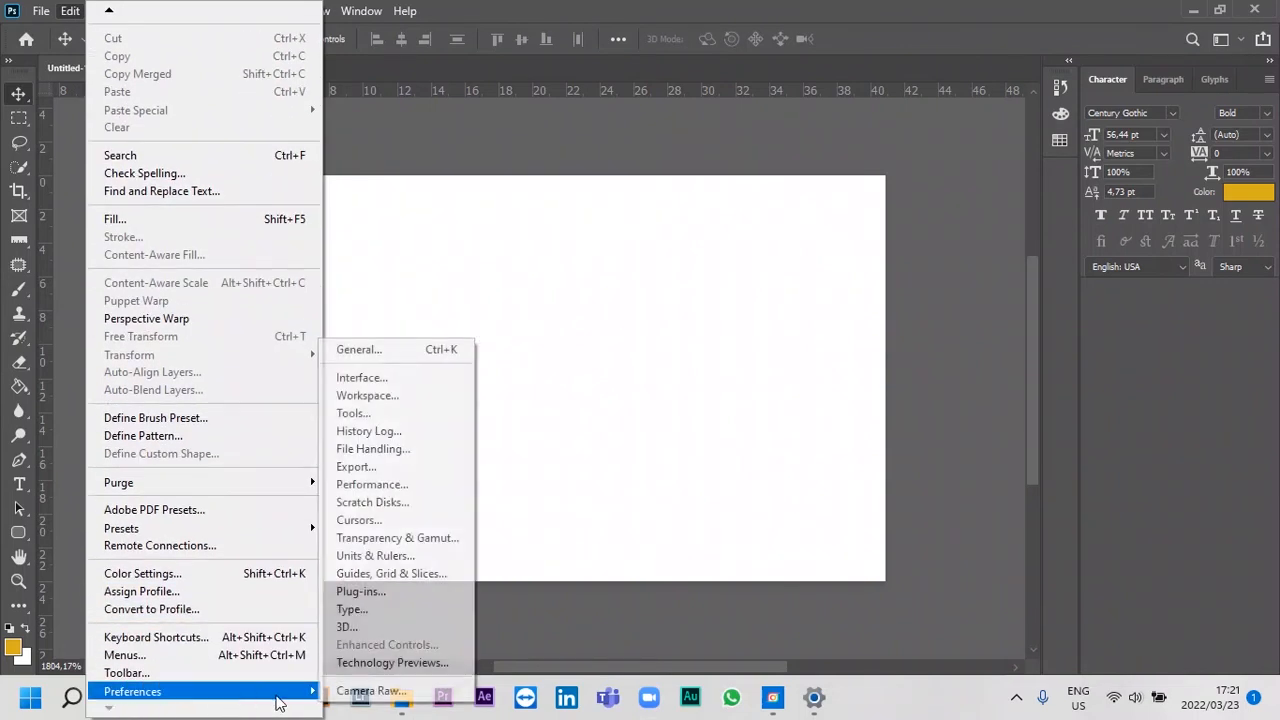
{"action": "left_click", "coordinate": [401, 349]}
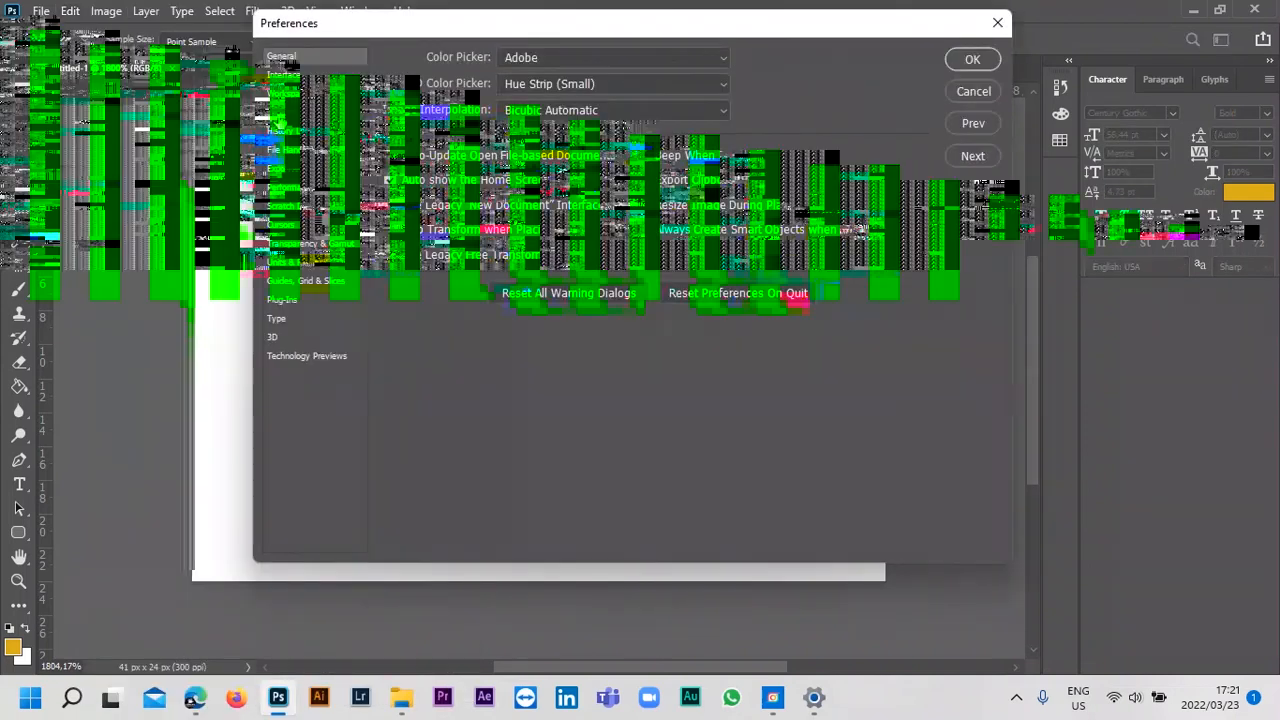
{"action": "left_click", "coordinate": [278, 114]}
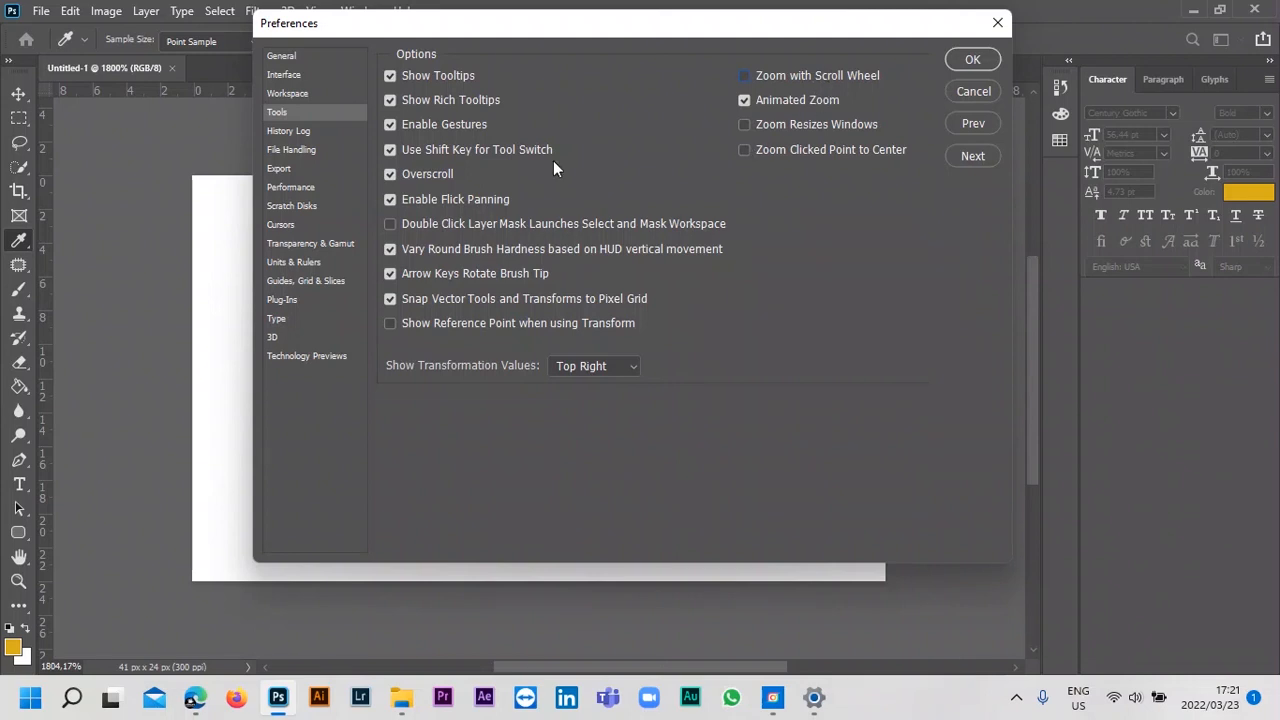
{"action": "left_click", "coordinate": [390, 175]}
{"action": "left_click_drag", "start_coordinate": [843, 37], "coordinate": [683, 147]}
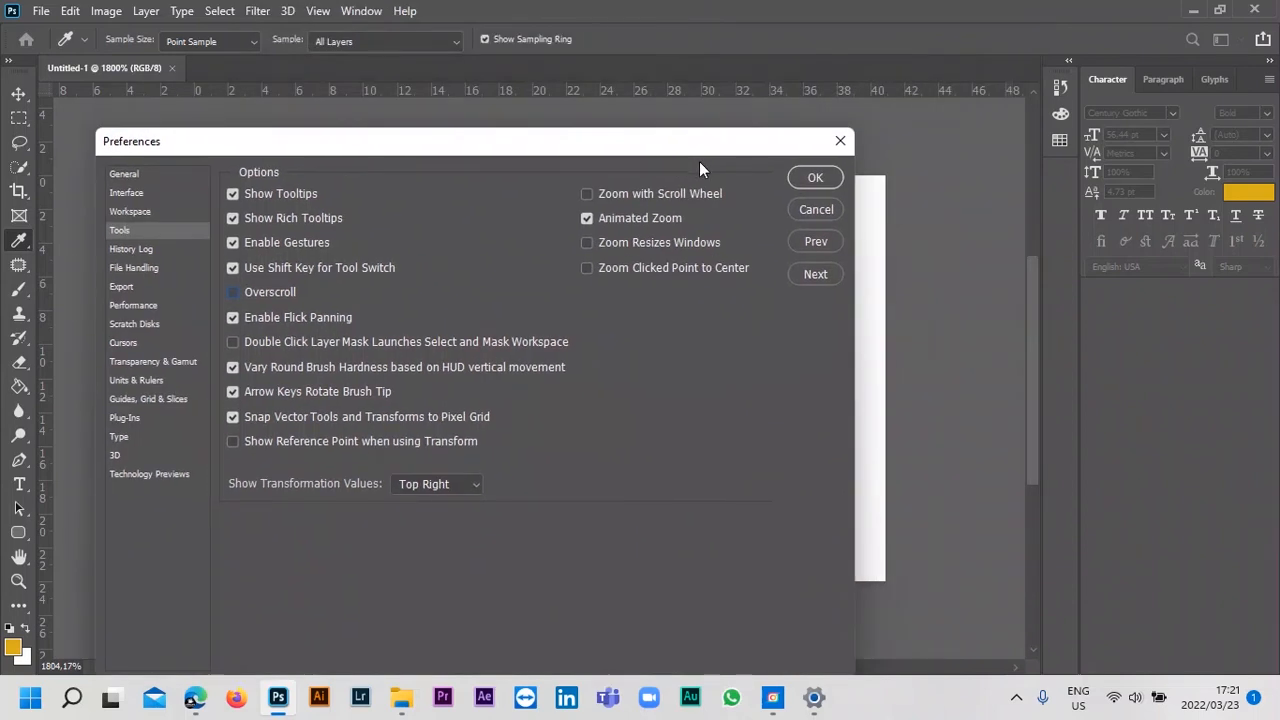
{"action": "left_click", "coordinate": [815, 180]}
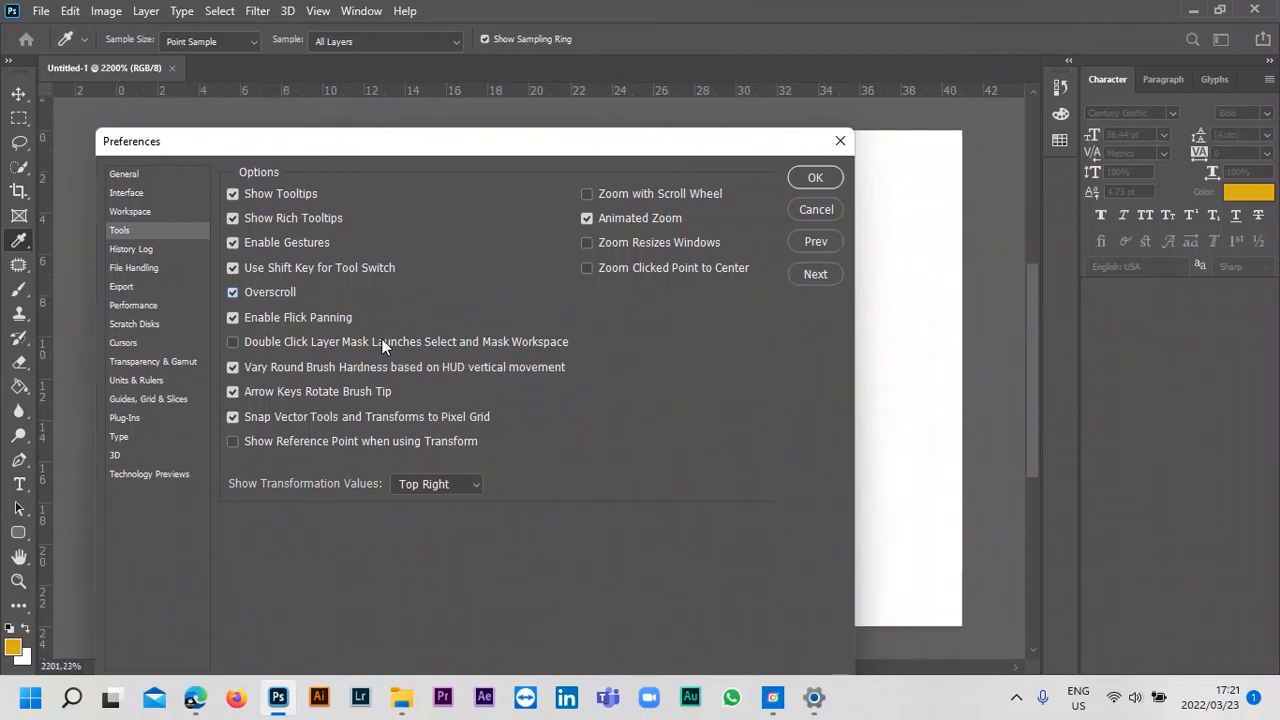
Test canvas zooming with Zoom with Scroll Wheel enabled, and turn off both that option and Overscroll in the Tools preferences.
{"action": "left_click", "coordinate": [586, 194]}
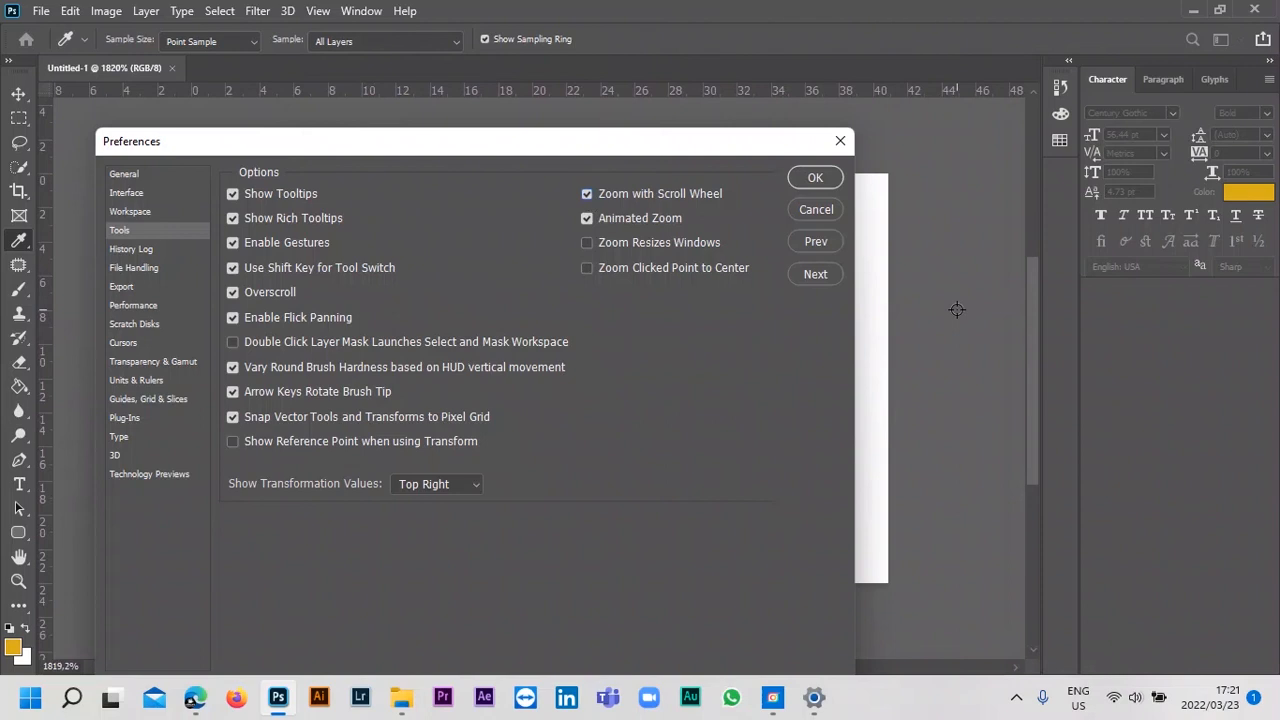
{"action": "scroll", "coordinate": [957, 310], "scroll_direction": "down", "scroll_amount": 1}
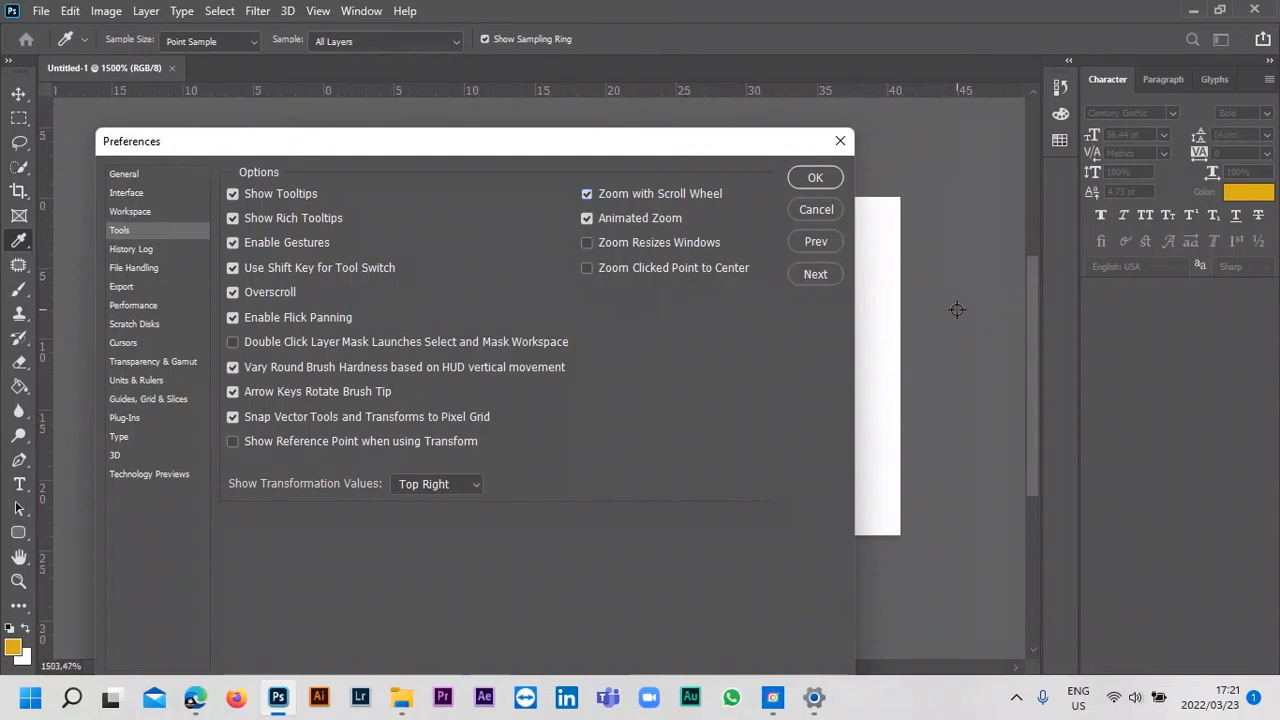
{"action": "scroll", "coordinate": [957, 310], "scroll_direction": "up", "scroll_amount": 2}
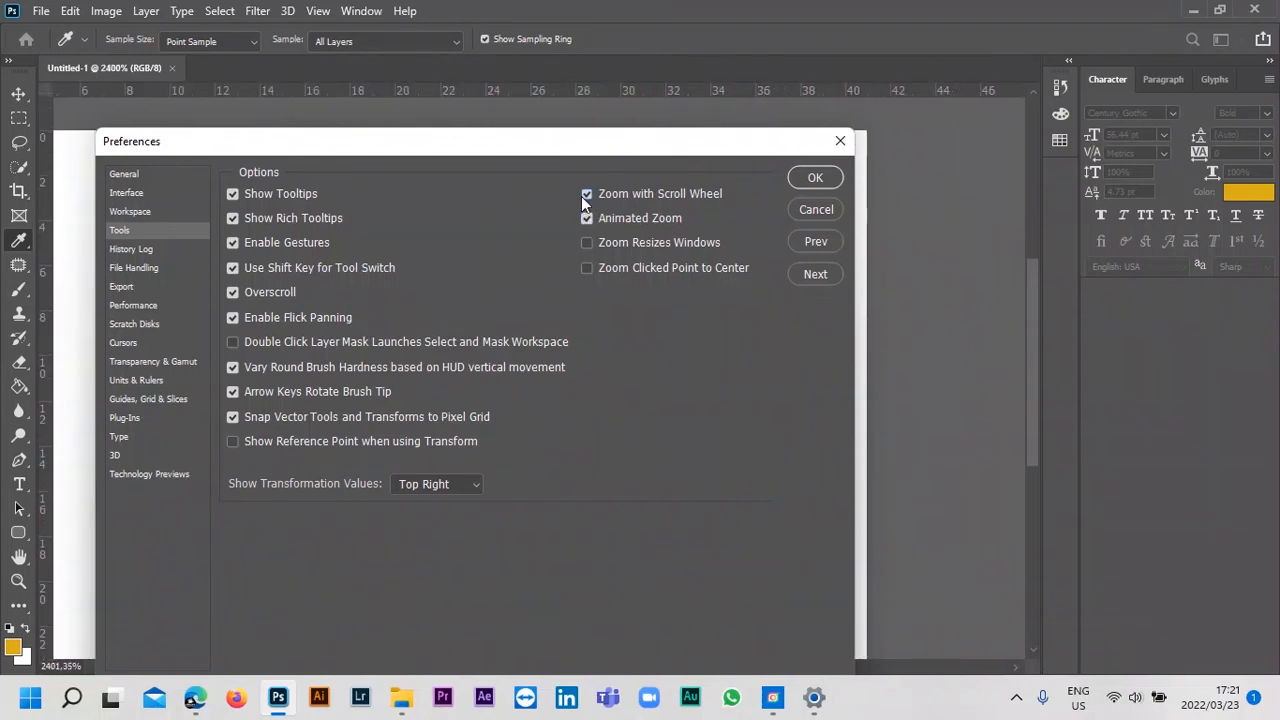
{"action": "left_click", "coordinate": [232, 292]}
{"action": "scroll", "coordinate": [949, 294], "scroll_direction": "down", "scroll_amount": 2}
{"action": "scroll", "coordinate": [949, 294], "scroll_direction": "down", "scroll_amount": 1}
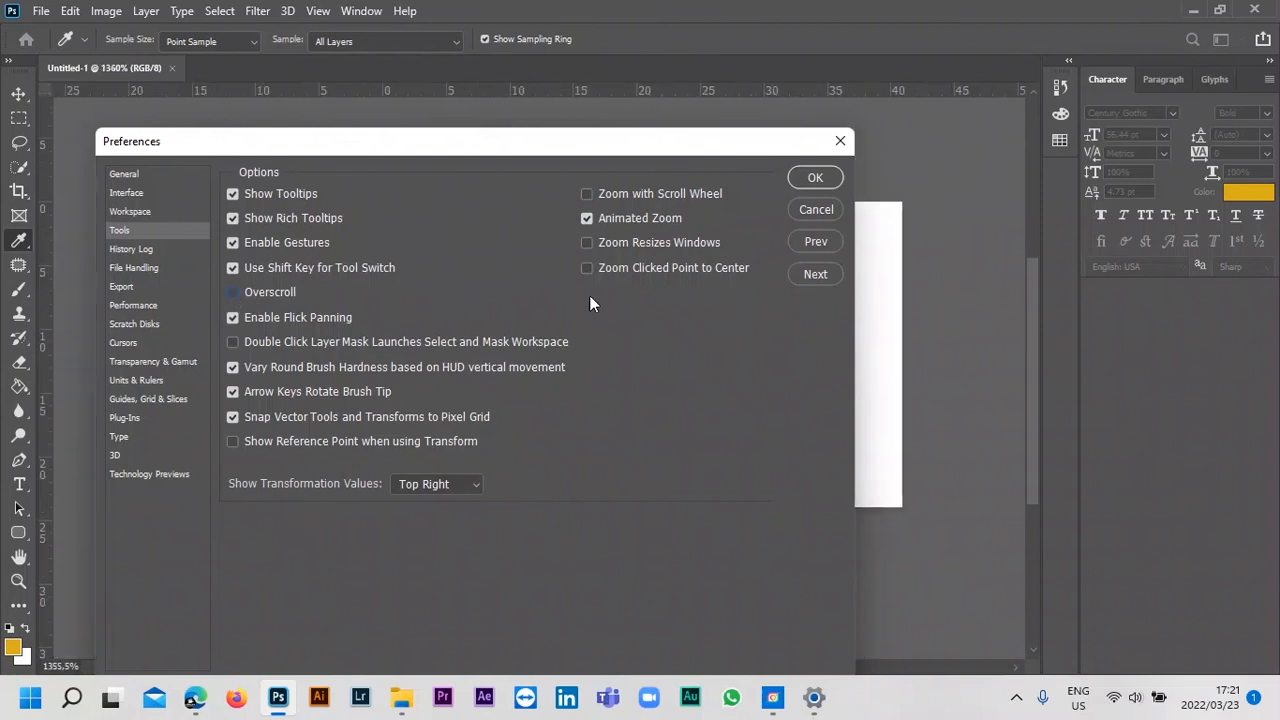
{"action": "left_click", "coordinate": [812, 179]}
Zoom the canvas in and out with the Move tool active to examine the view without Overscroll.
{"action": "key", "text": "v"}
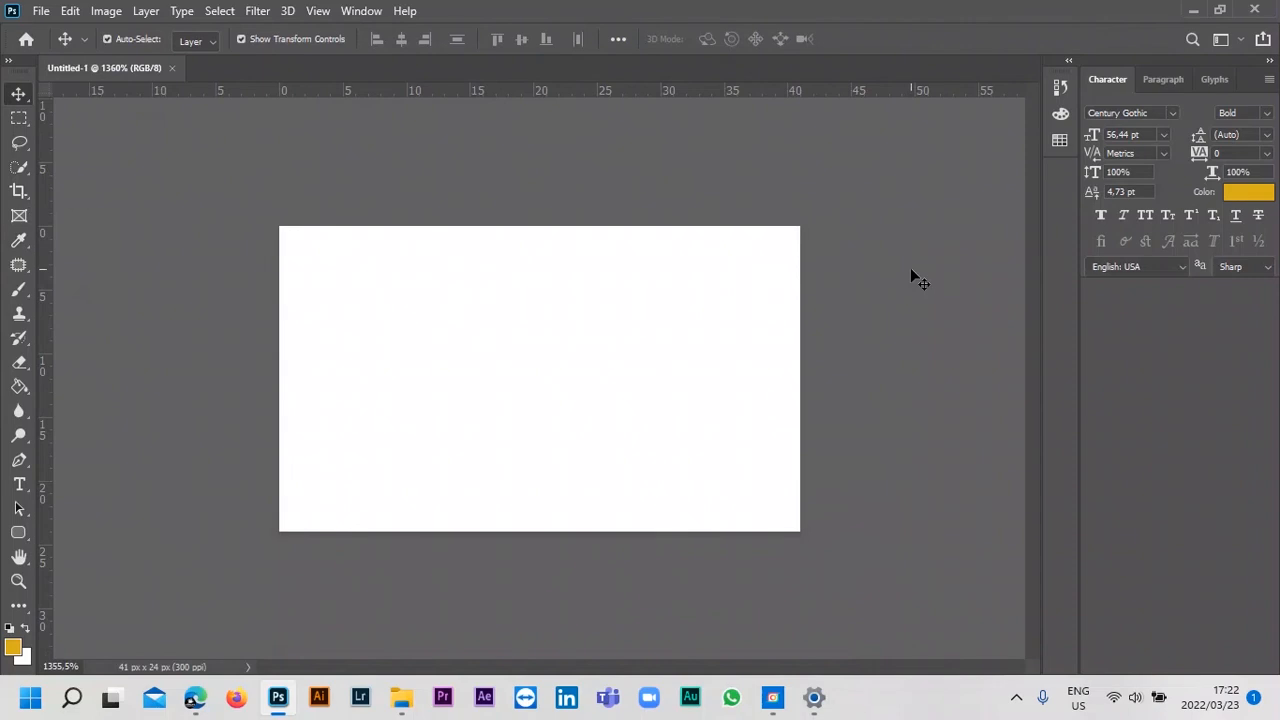
{"action": "key", "text": "ctrl+plus"}
{"action": "key", "text": "ctrl+plus"}
{"action": "key", "text": "ctrl+plus"}
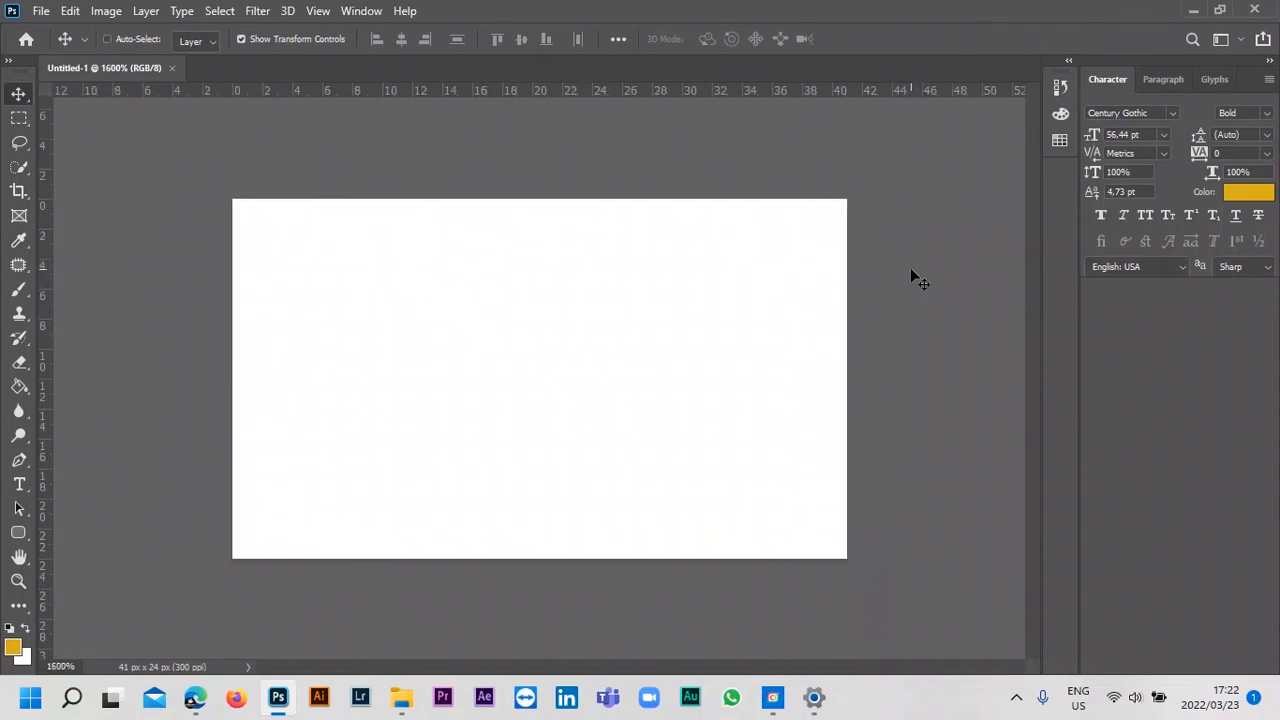
{"action": "key", "text": "ctrl+minus"}
{"action": "key", "text": "ctrl+minus"}
{"action": "key", "text": "ctrl+minus"}
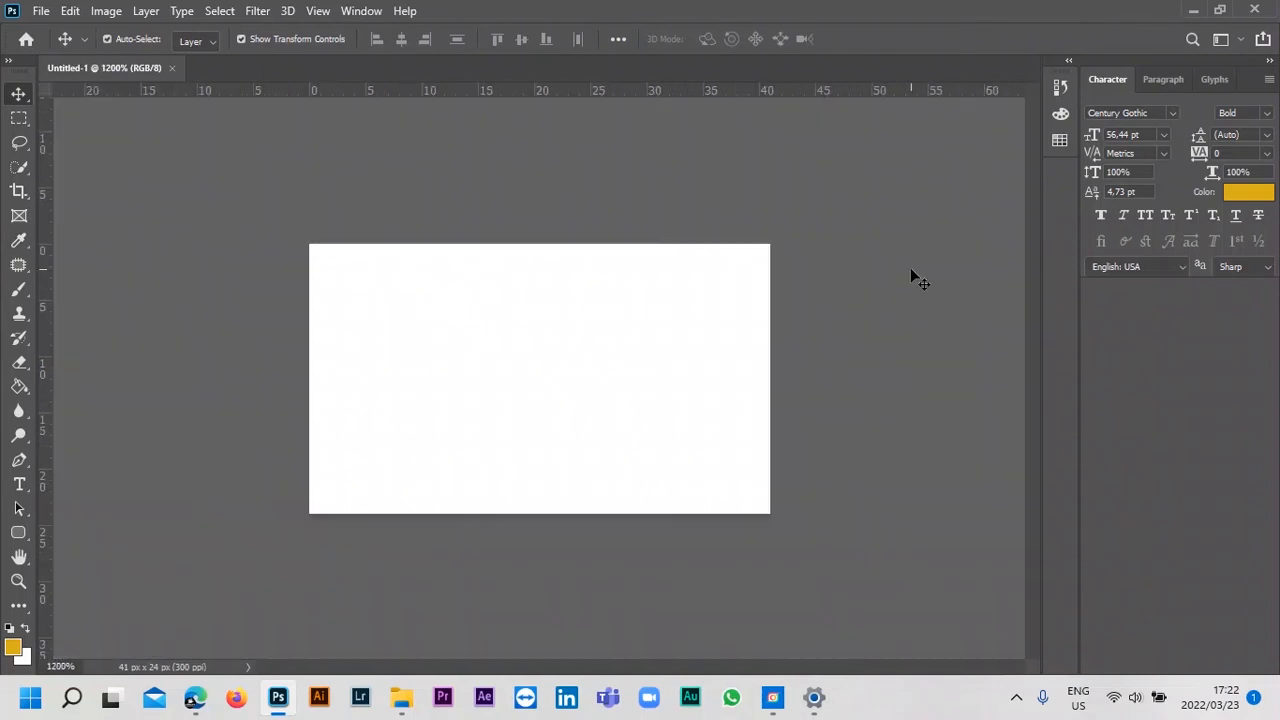
Turn on Overscroll and Zoom with Scroll Wheel in the Tools preferences.
{"action": "left_click", "coordinate": [41, 12]}
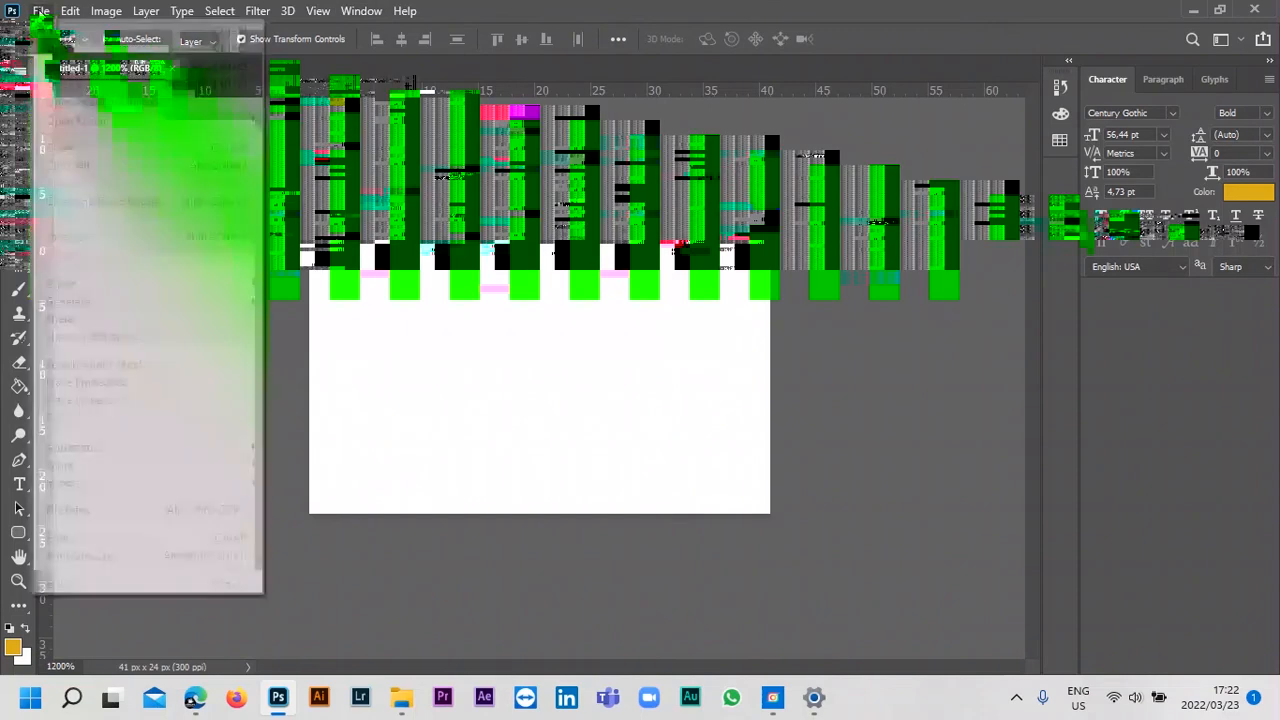
{"action": "mouse_move", "coordinate": [70, 12]}
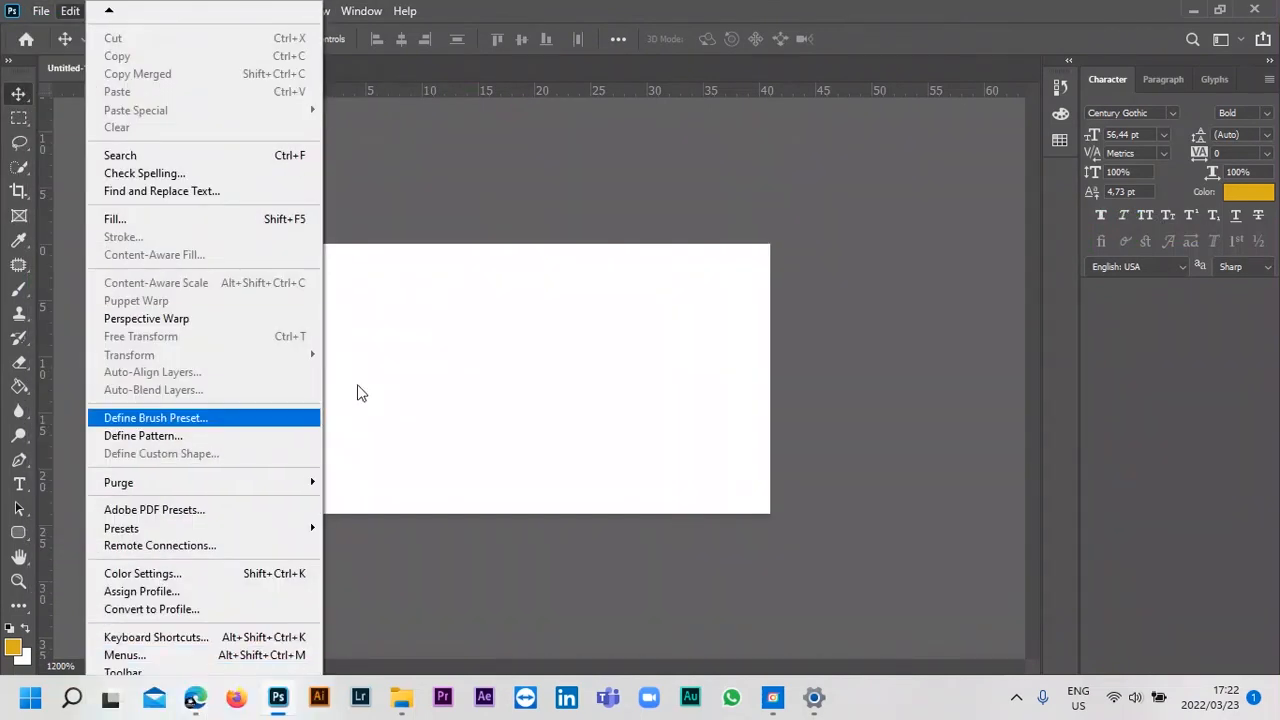
{"action": "left_click", "coordinate": [340, 437]}
{"action": "left_click", "coordinate": [70, 11]}
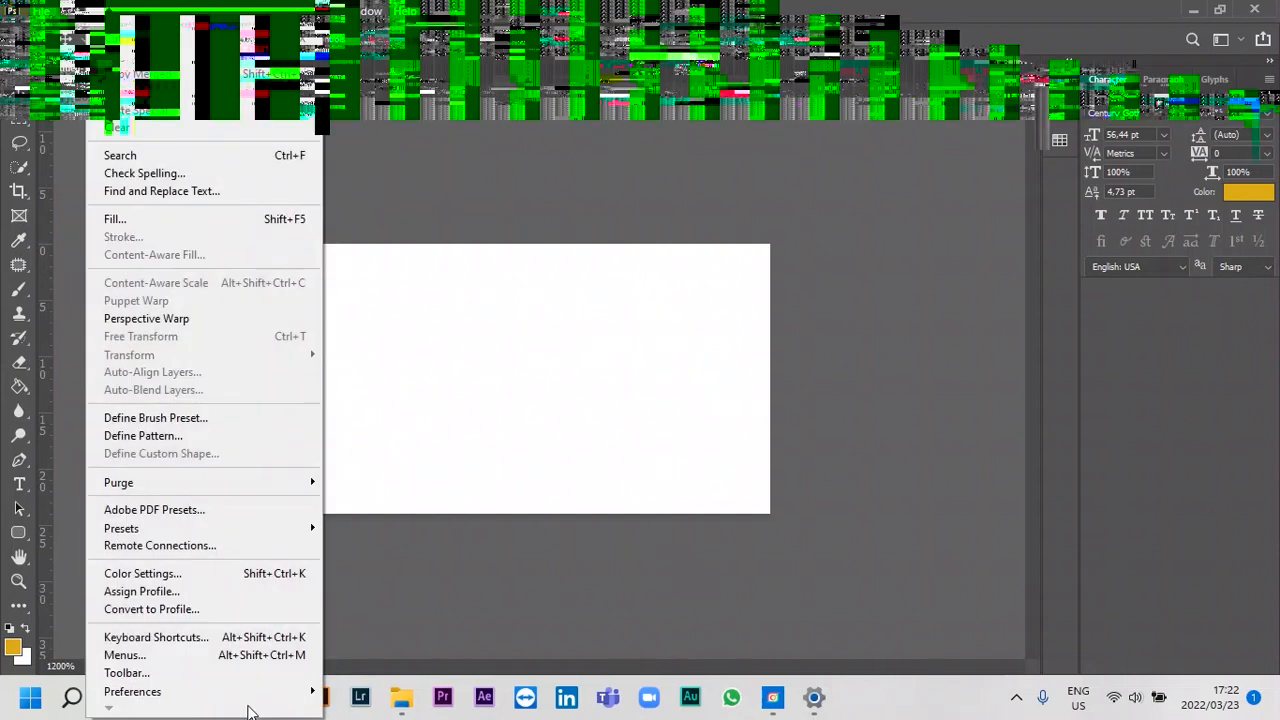
{"action": "mouse_move", "coordinate": [268, 703]}
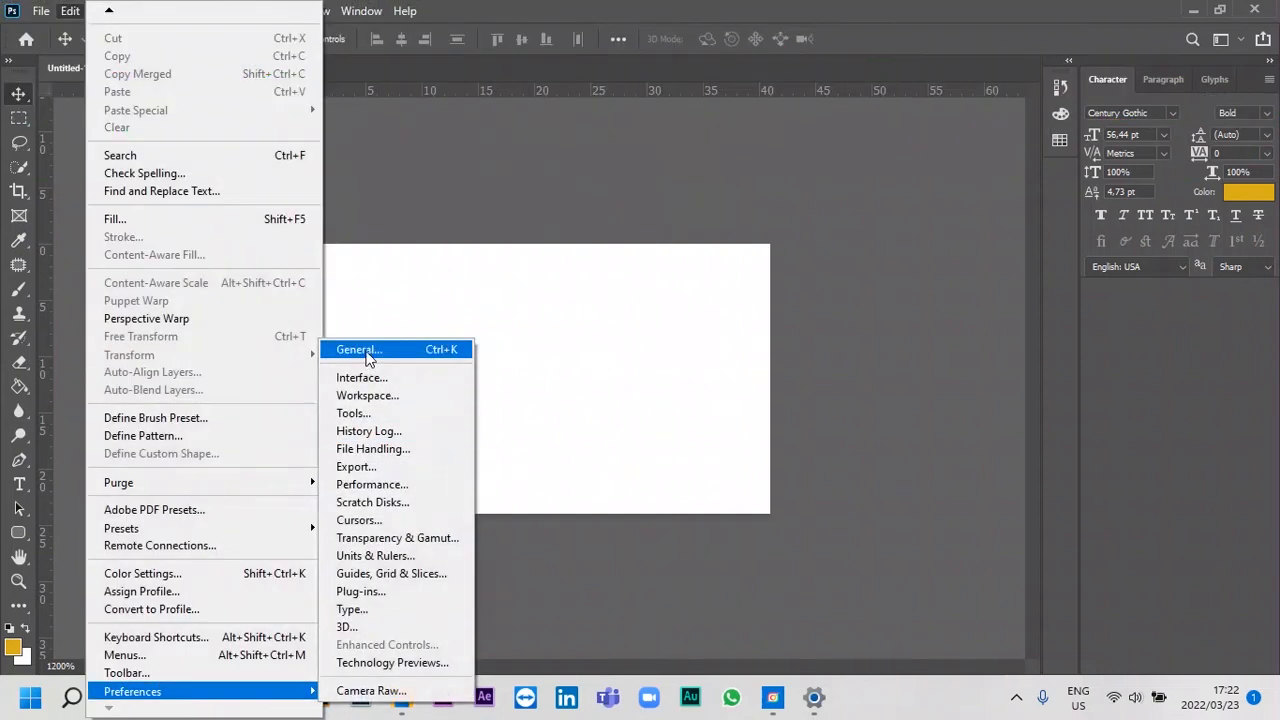
{"action": "left_click", "coordinate": [360, 349]}
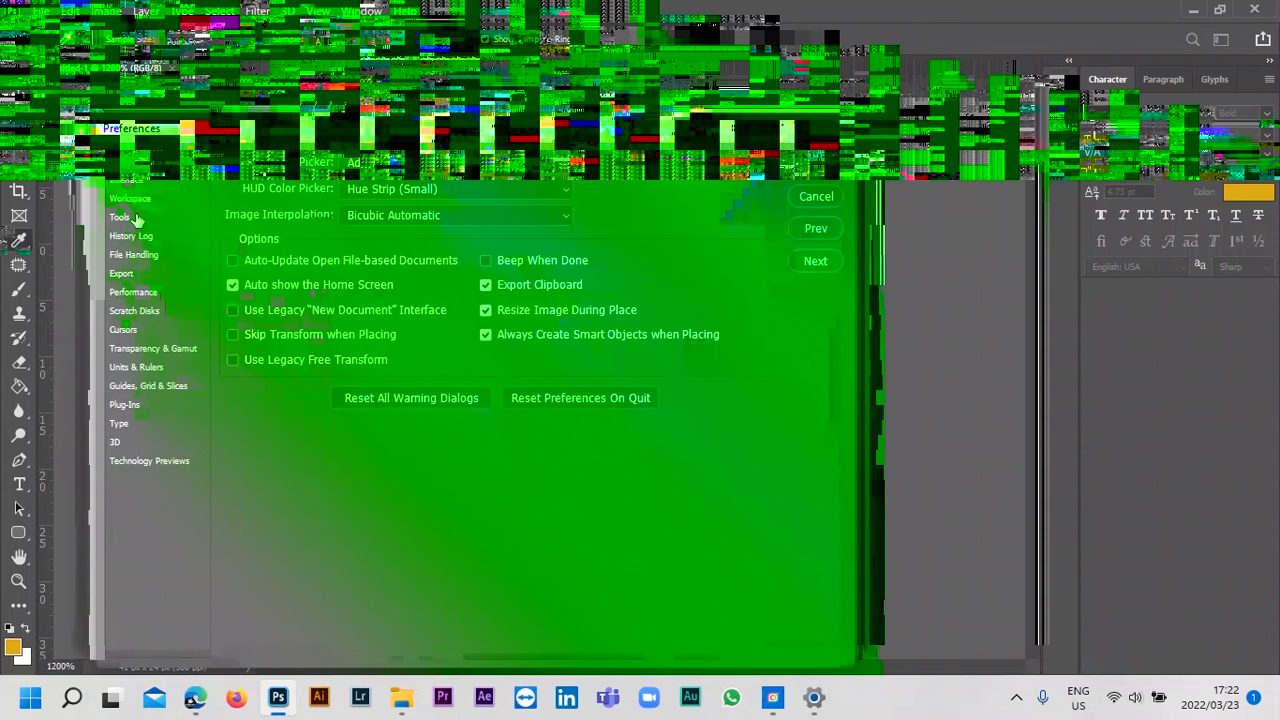
{"action": "left_click", "coordinate": [138, 218]}
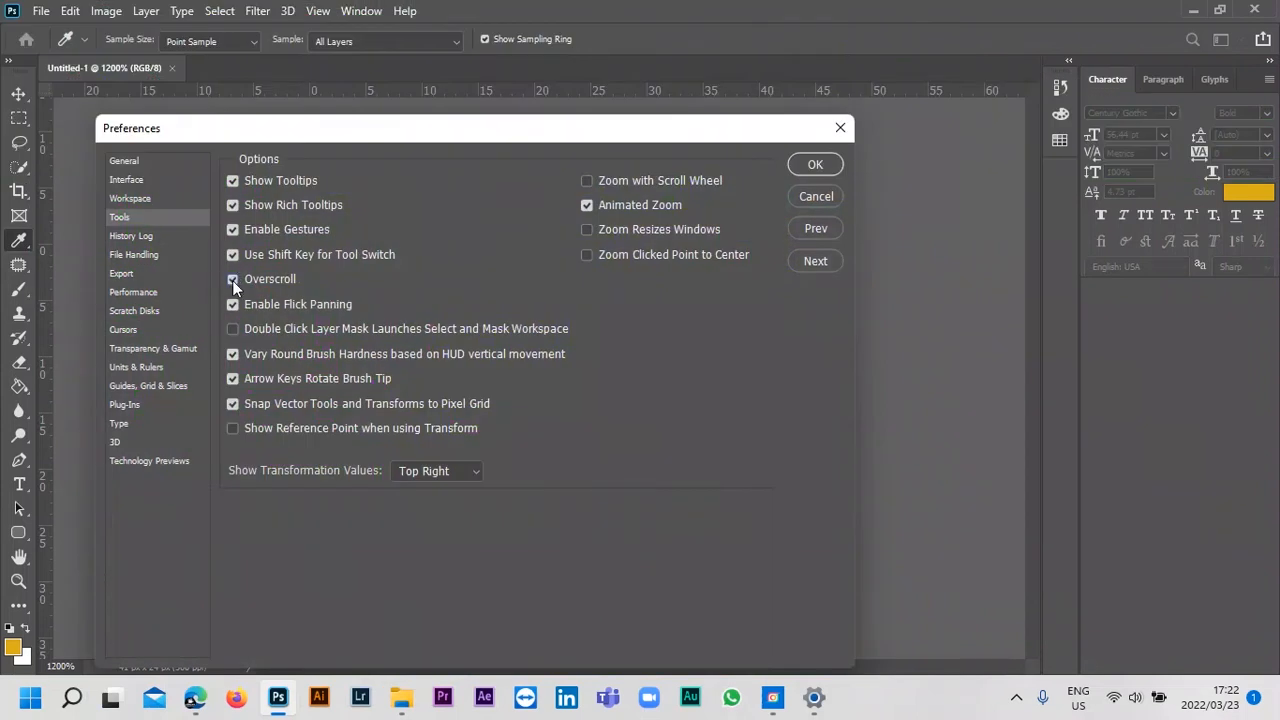
{"action": "left_click", "coordinate": [599, 182]}
{"action": "left_click", "coordinate": [812, 165]}
Zoom in and out around the canvas to test scroll-wheel zooming with Overscroll enabled.
{"action": "scroll", "coordinate": [893, 338], "scroll_direction": "up", "scroll_amount": 3}
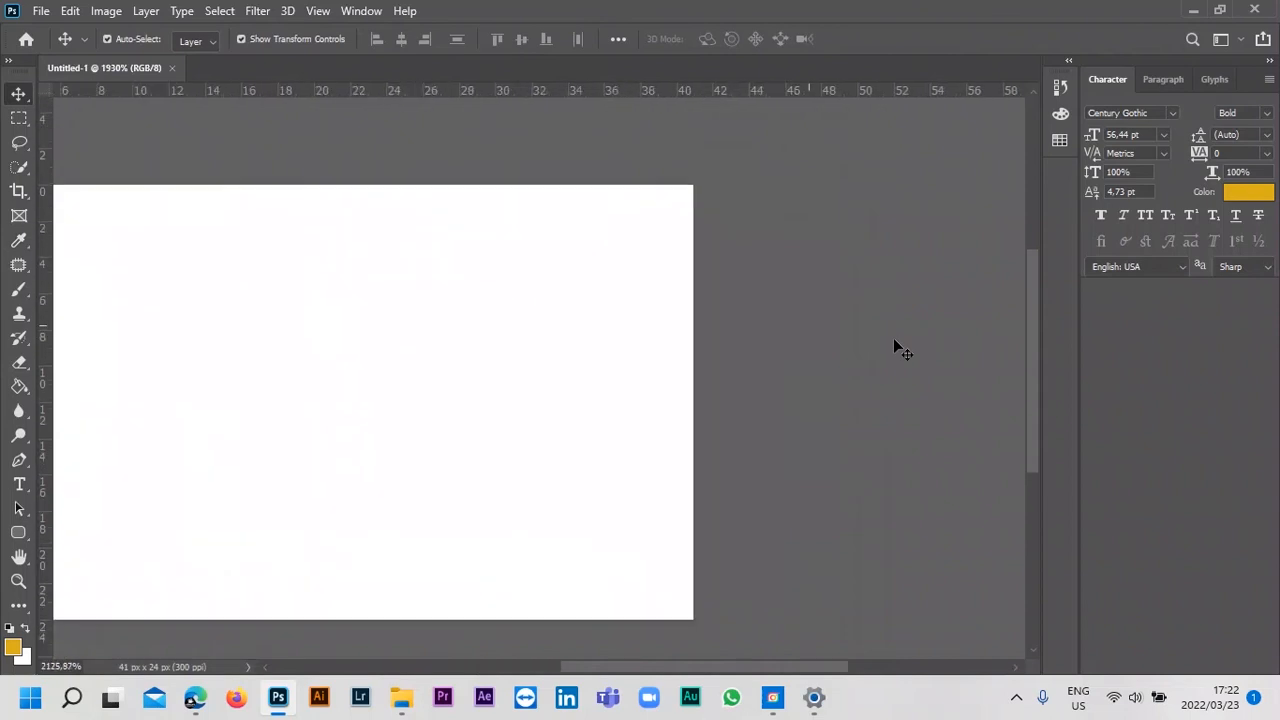
{"action": "scroll", "coordinate": [887, 350], "scroll_direction": "up", "scroll_amount": 5}
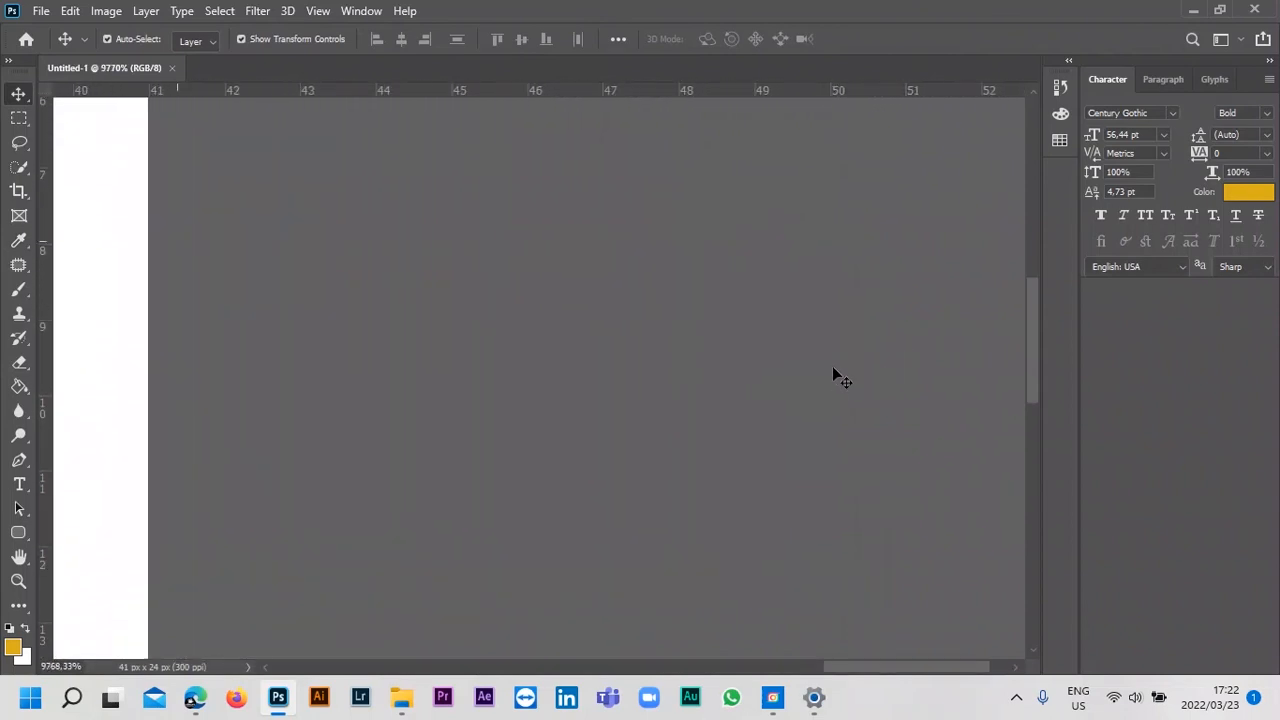
{"action": "scroll", "coordinate": [809, 368], "scroll_direction": "down", "scroll_amount": 6}
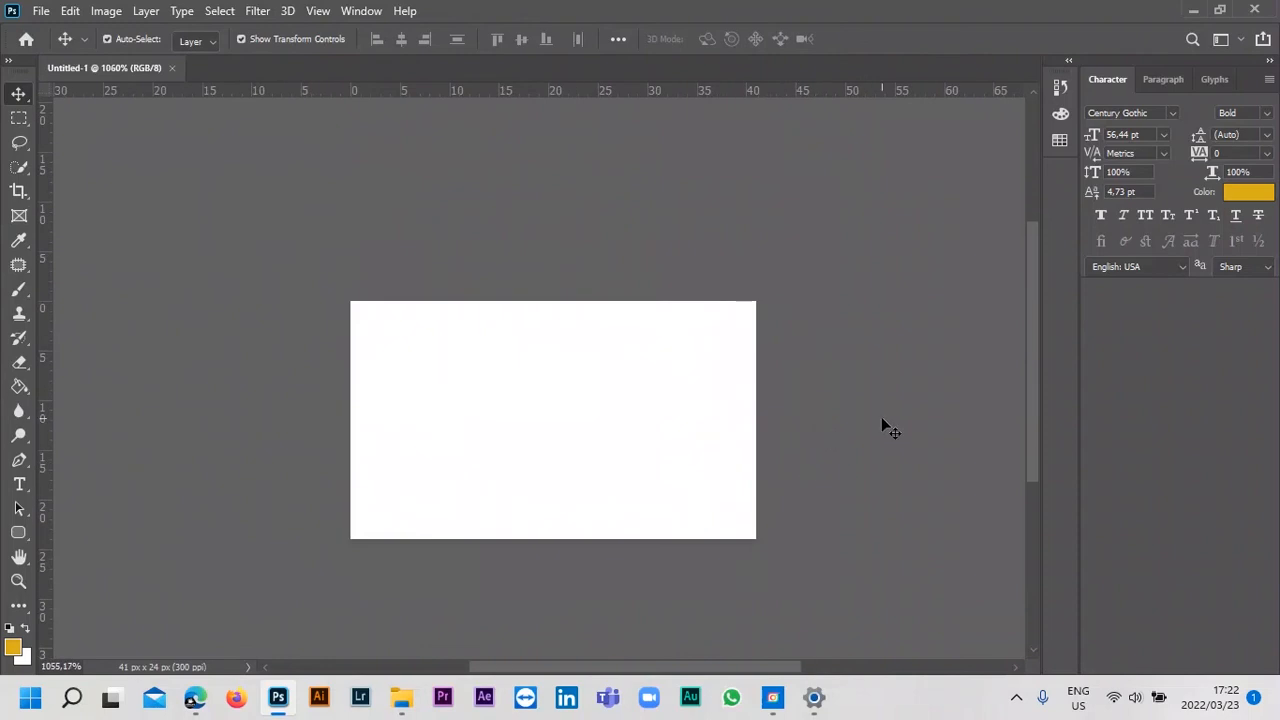
{"action": "scroll", "coordinate": [886, 428], "scroll_direction": "up", "scroll_amount": 3}
{"action": "scroll", "coordinate": [880, 427], "scroll_direction": "down", "scroll_amount": 2}
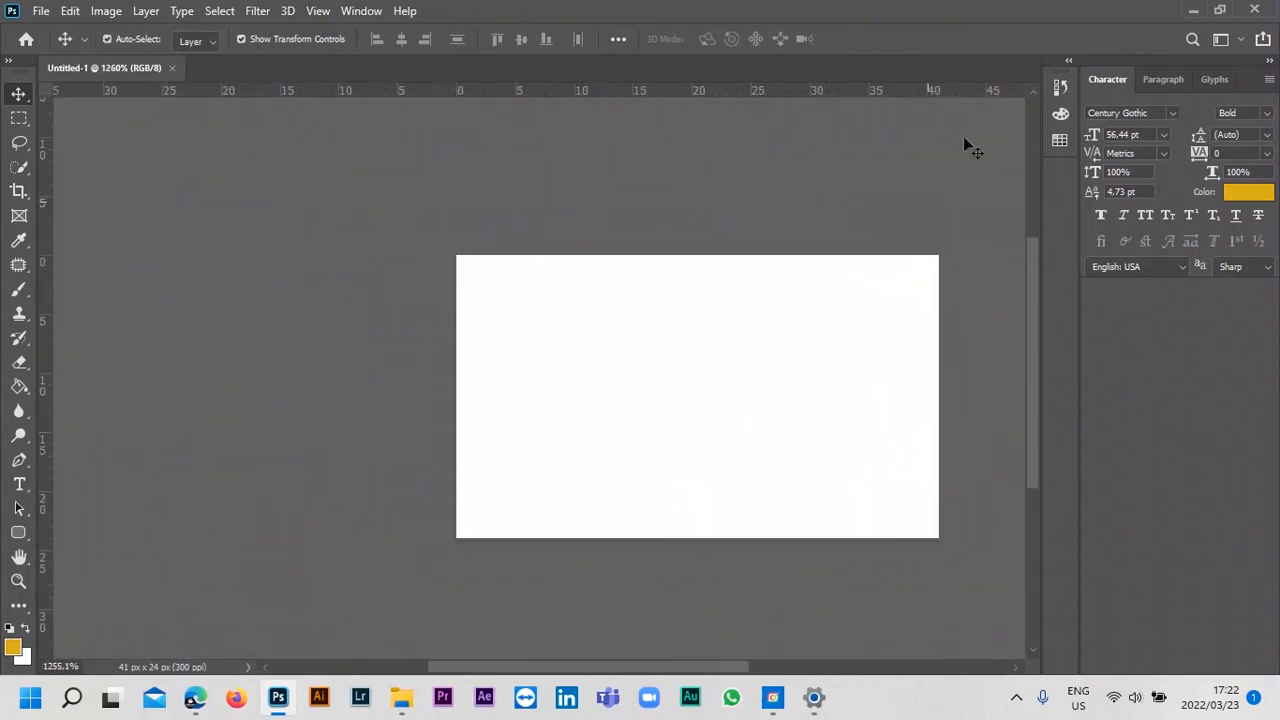
Try the Default, Black, Dark Gray, Medium Gray and Light Gray colours for the area around the canvas.
{"action": "right_click", "coordinate": [140, 137]}
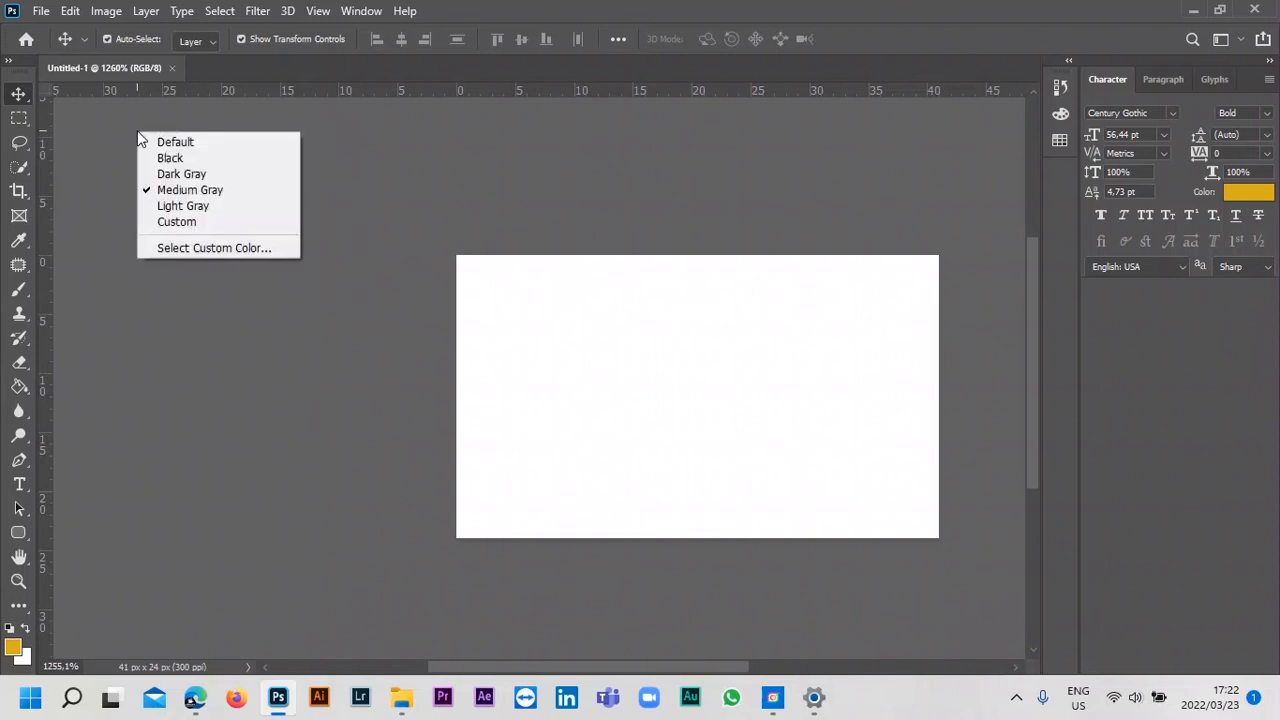
{"action": "left_click", "coordinate": [158, 143]}
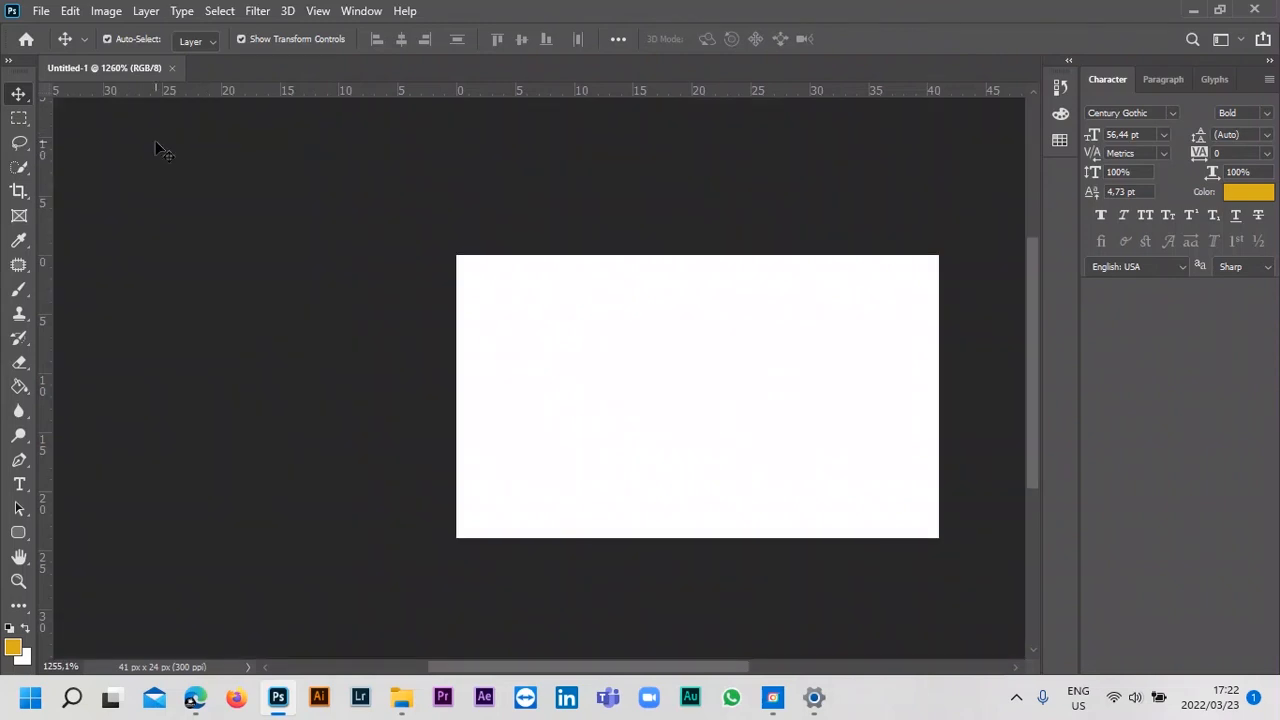
{"action": "right_click", "coordinate": [156, 142]}
{"action": "left_click", "coordinate": [172, 168]}
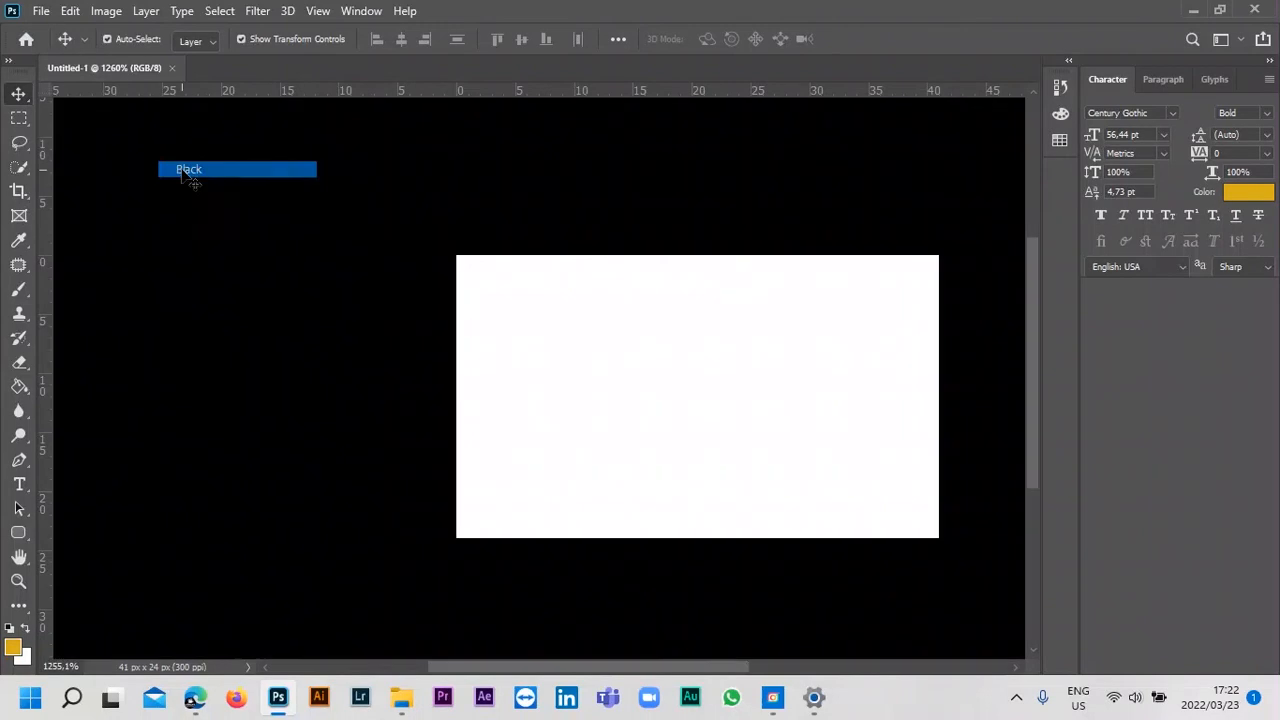
{"action": "right_click", "coordinate": [183, 171]}
{"action": "left_click", "coordinate": [215, 213]}
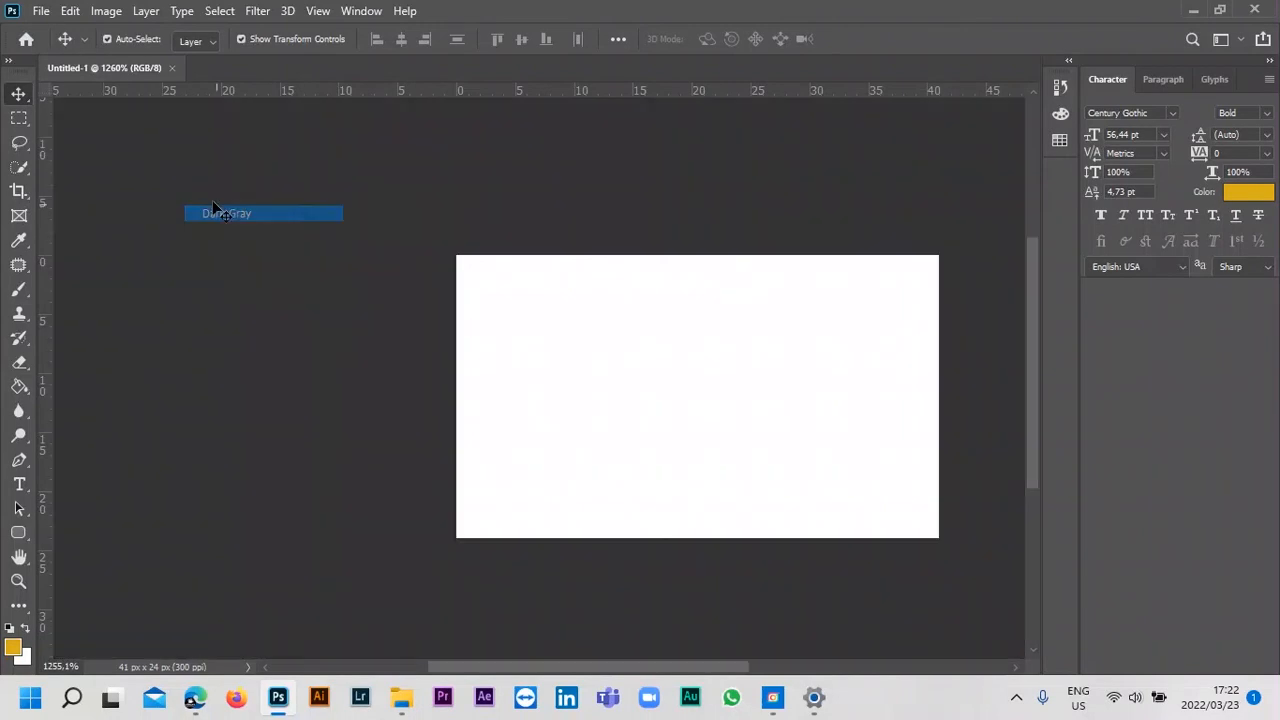
{"action": "right_click", "coordinate": [199, 184]}
{"action": "left_click", "coordinate": [240, 243]}
{"action": "right_click", "coordinate": [151, 192]}
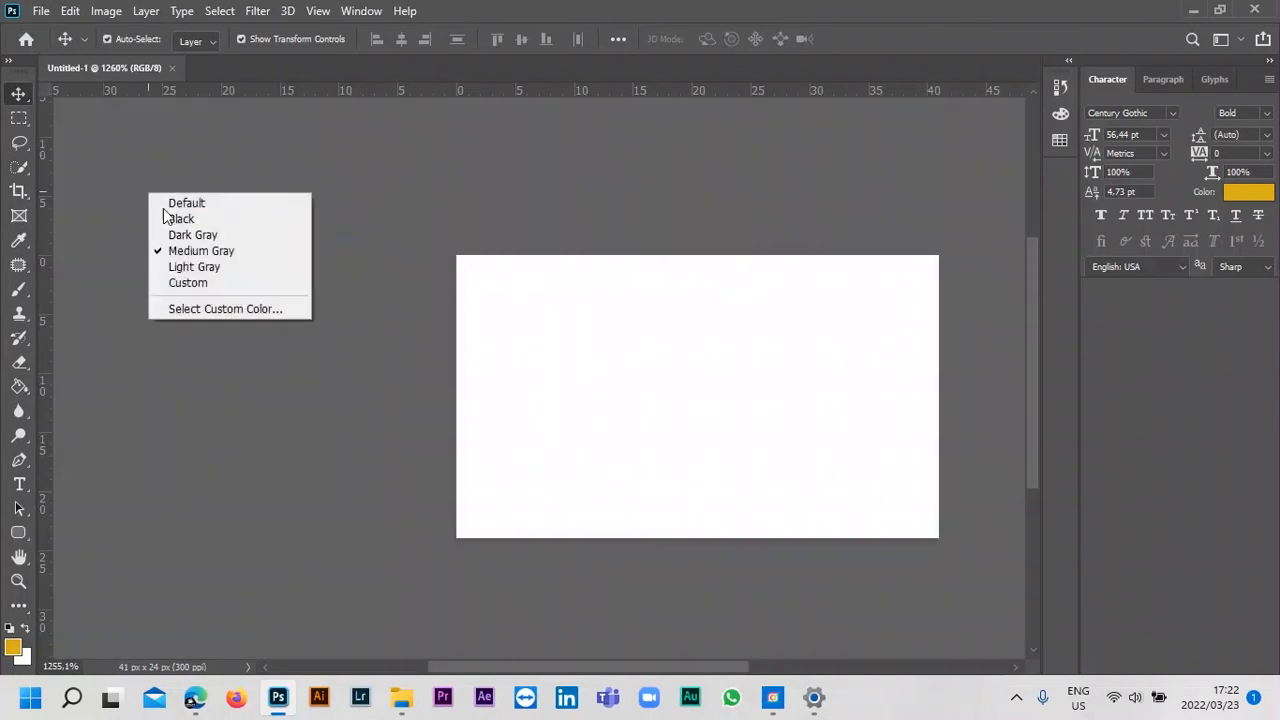
{"action": "left_click", "coordinate": [196, 266]}
Switch the area around the canvas to Custom and try the bright red ed0a0a in its custom colour picker.
{"action": "right_click", "coordinate": [151, 212]}
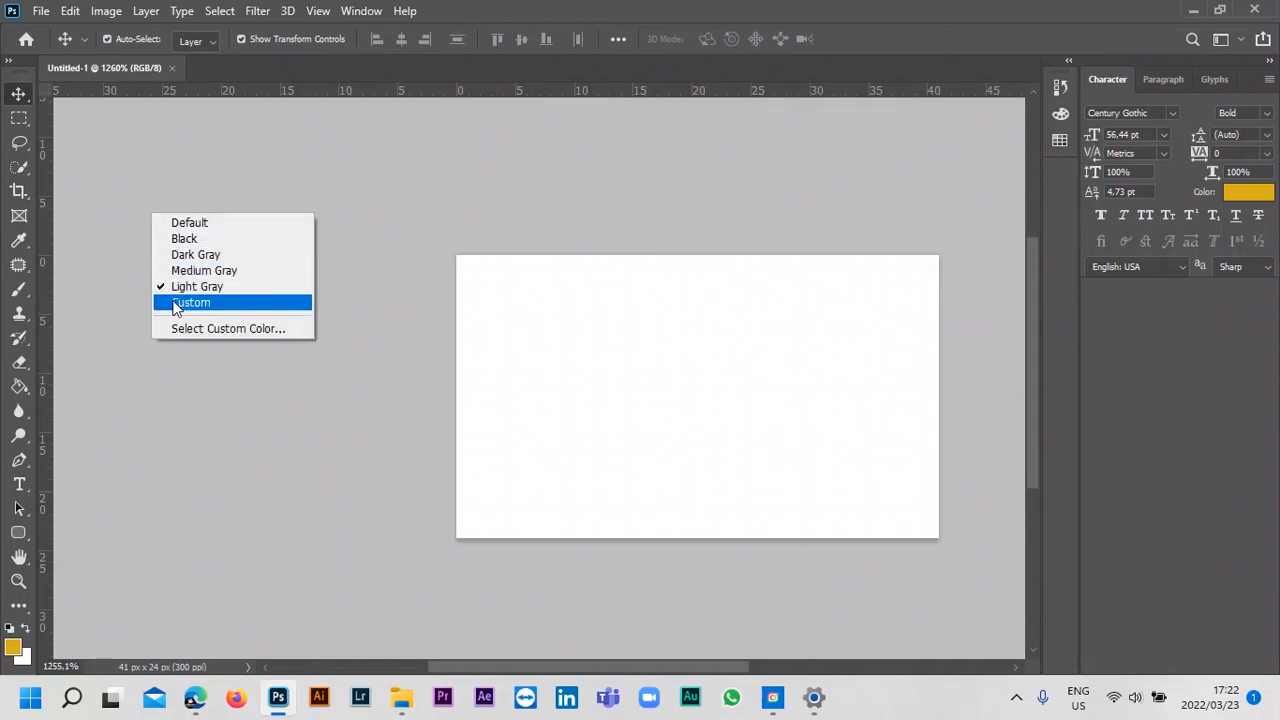
{"action": "left_click", "coordinate": [174, 299]}
{"action": "right_click", "coordinate": [271, 192]}
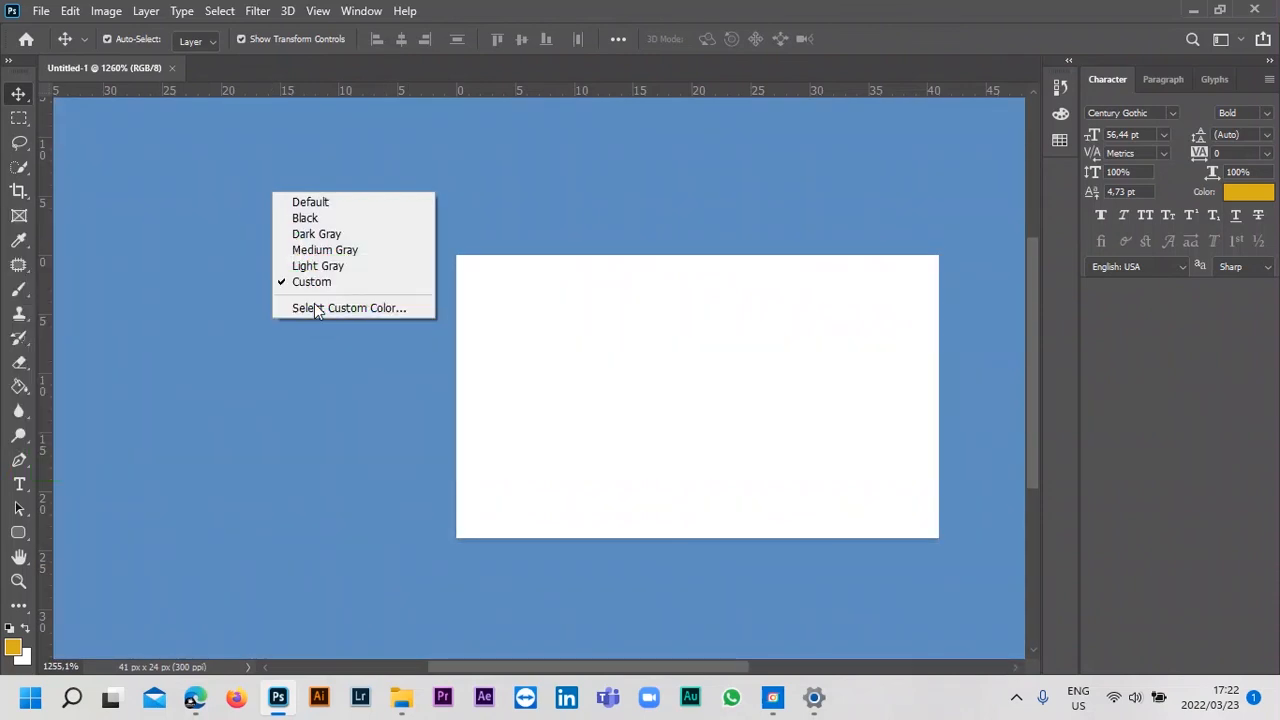
{"action": "left_click", "coordinate": [318, 305]}
{"action": "left_click_drag", "start_coordinate": [1043, 348], "coordinate": [1043, 320]}
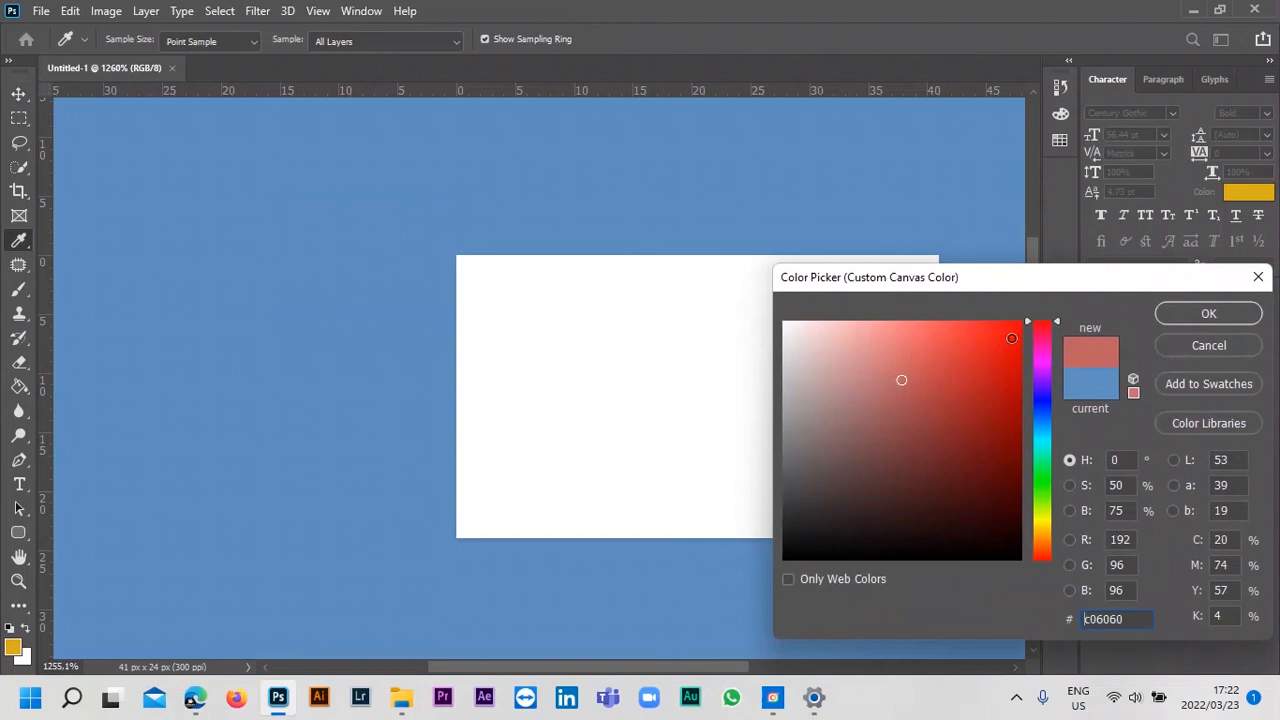
{"action": "left_click", "coordinate": [1011, 338]}
{"action": "left_click_drag", "start_coordinate": [1108, 286], "coordinate": [1157, 162]}
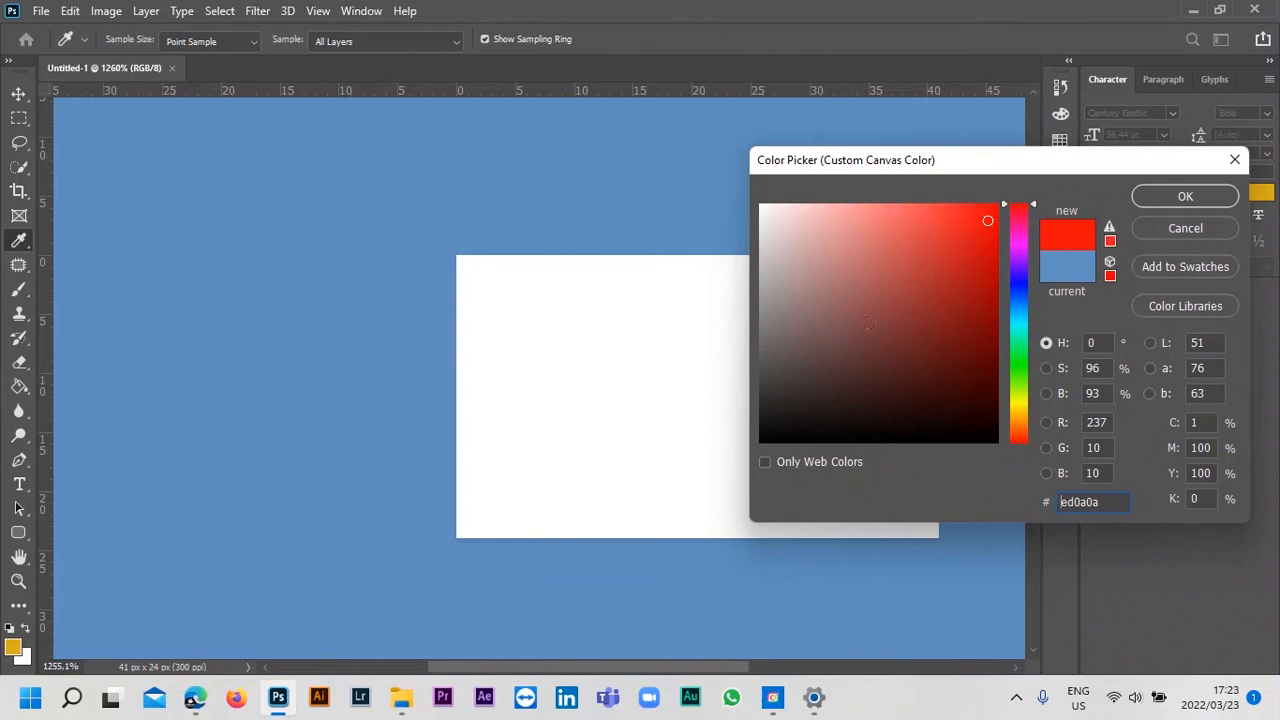
Sample several muted red shades for the custom canvas colour, cancel the picker and return to the Move tool.
{"action": "left_click", "coordinate": [885, 277]}
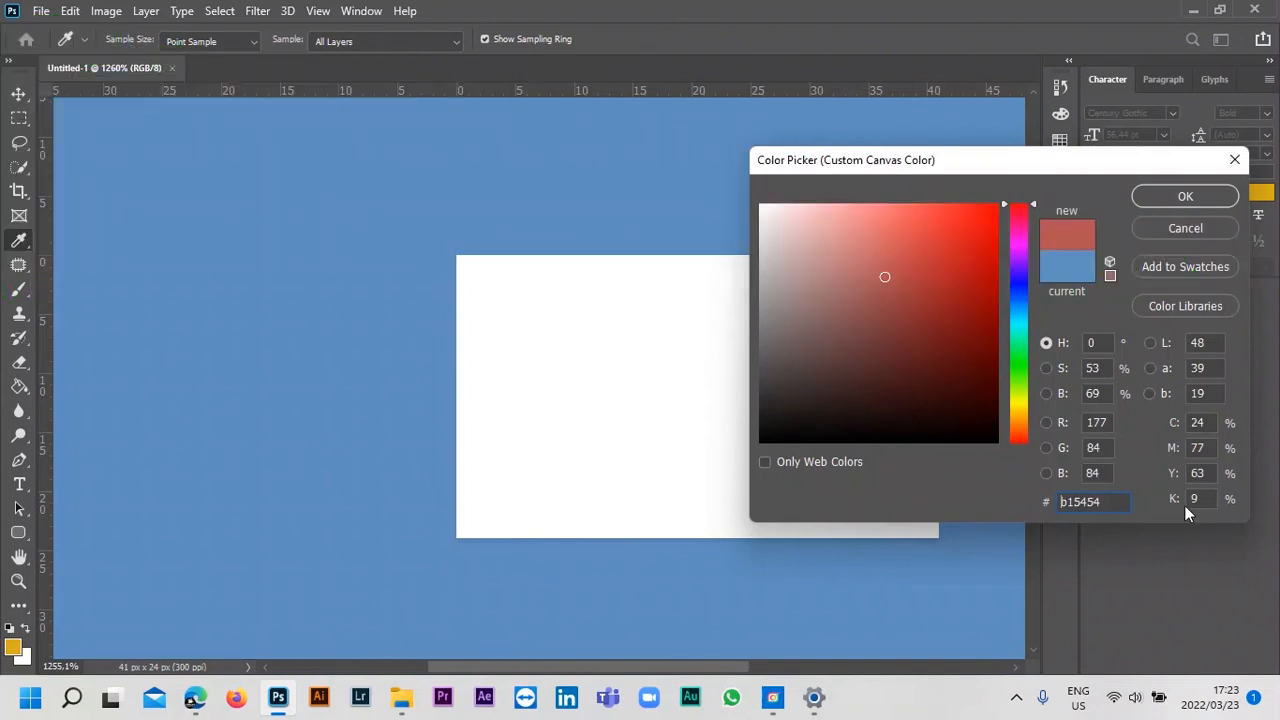
{"action": "left_click", "coordinate": [1122, 503]}
{"action": "left_click", "coordinate": [926, 350]}
{"action": "left_click", "coordinate": [949, 280]}
{"action": "left_click", "coordinate": [849, 254]}
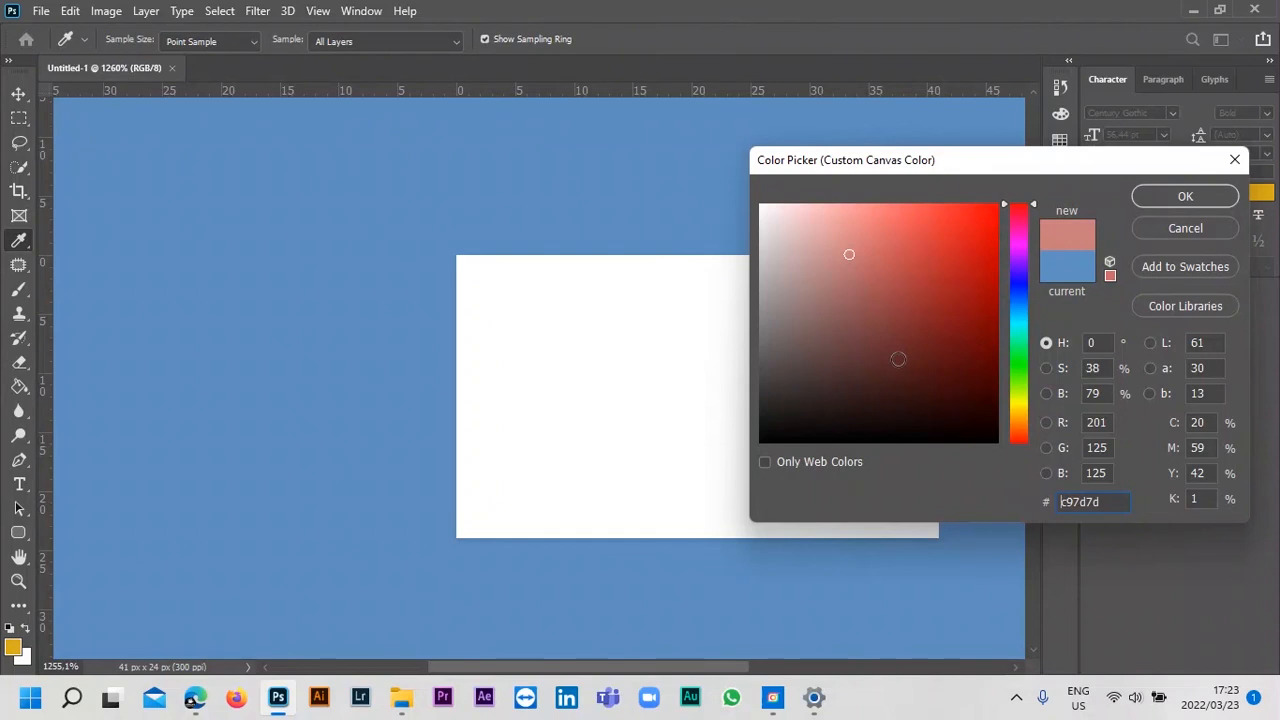
{"action": "left_click", "coordinate": [1185, 228]}
{"action": "key", "text": "v"}
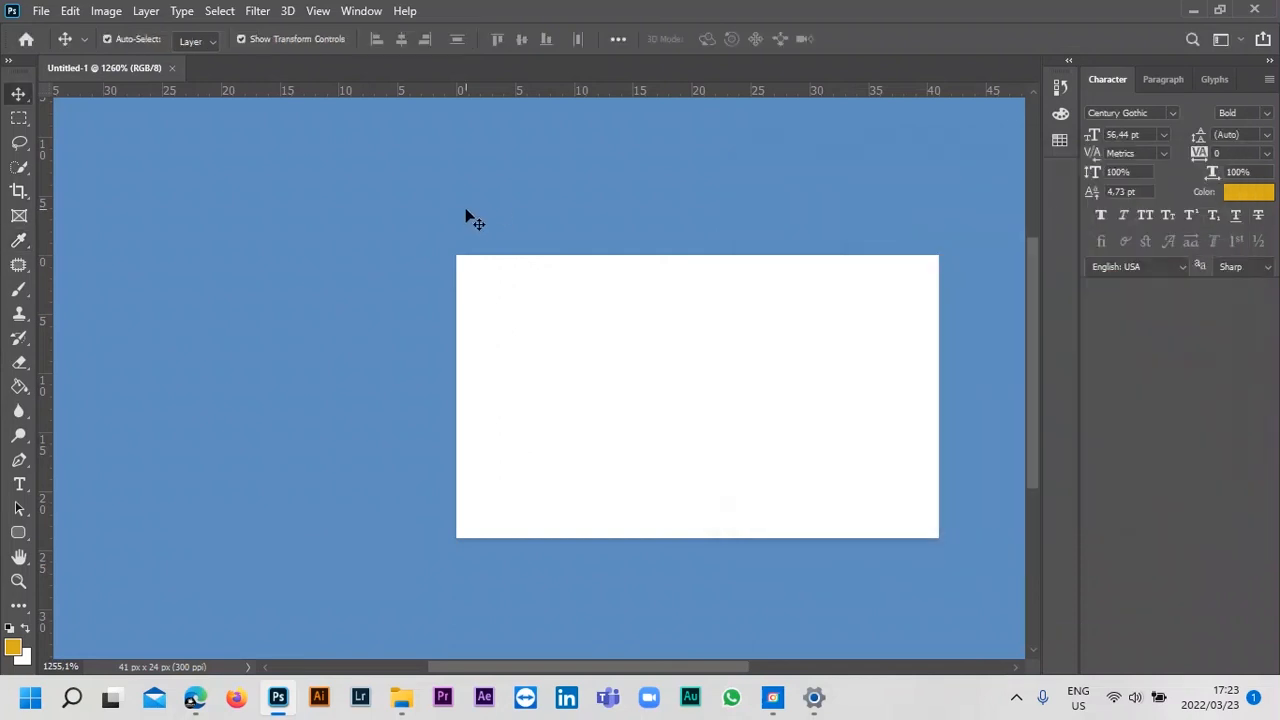
Try Light Gray around the canvas, settle on Medium Gray and fit the whole canvas in the view.
{"action": "right_click", "coordinate": [260, 194]}
{"action": "left_click", "coordinate": [292, 262]}
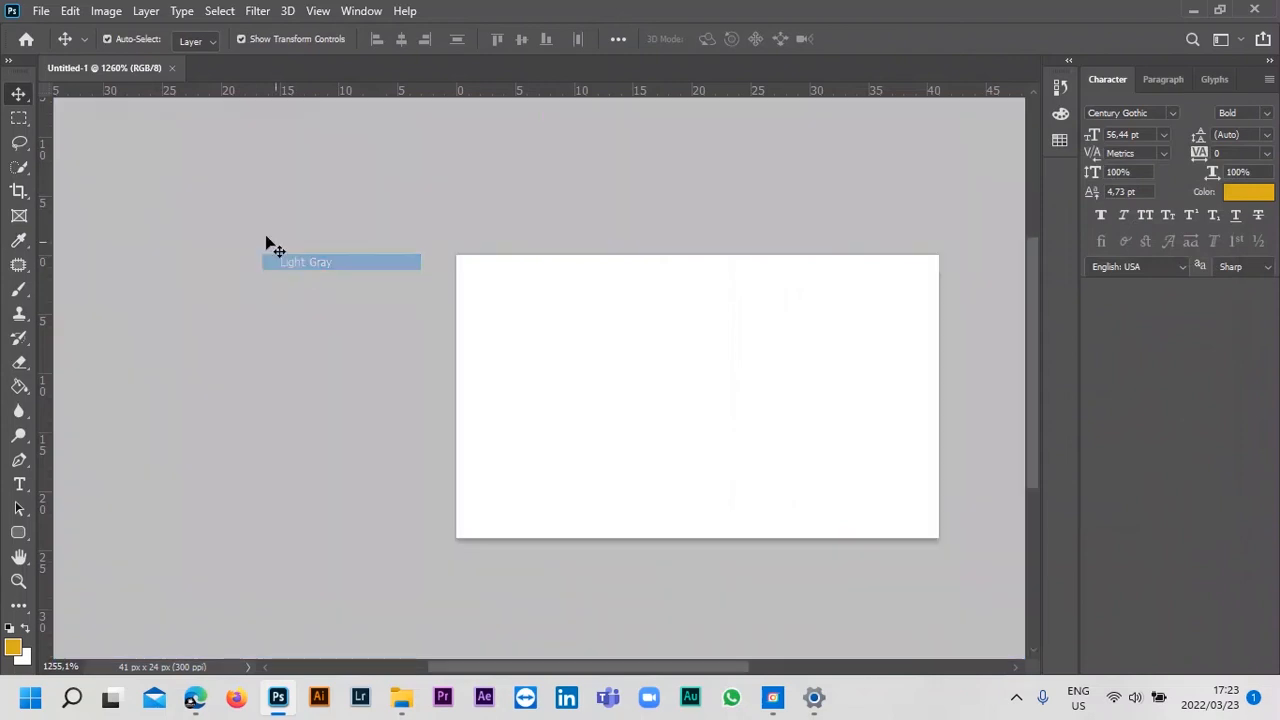
{"action": "left_click", "coordinate": [277, 256]}
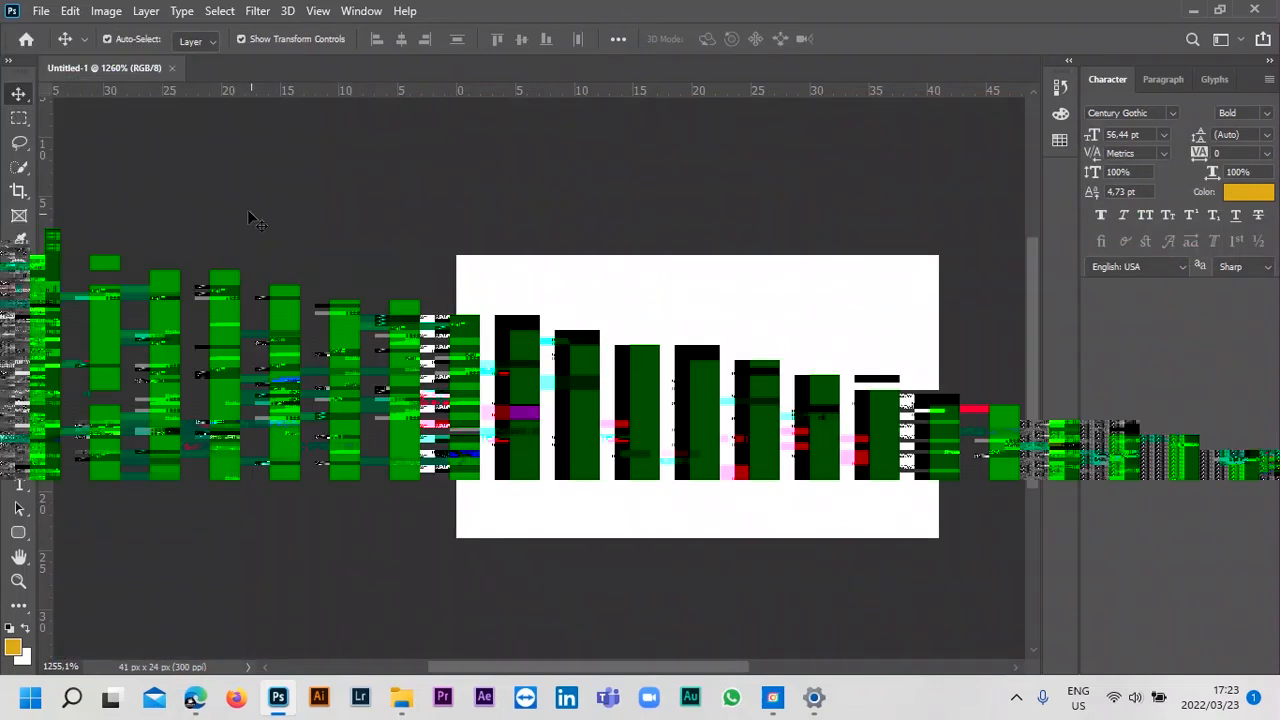
{"action": "right_click", "coordinate": [251, 214]}
{"action": "left_click", "coordinate": [287, 270]}
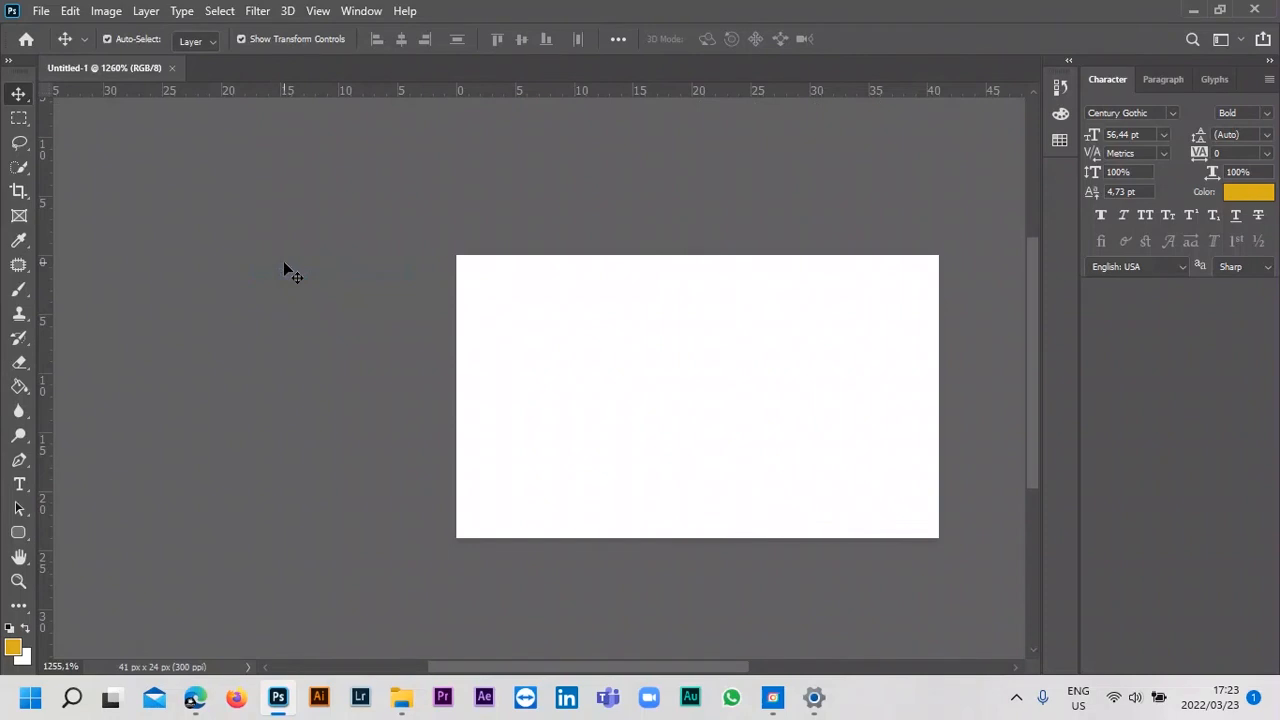
{"action": "key", "text": "ctrl+0"}
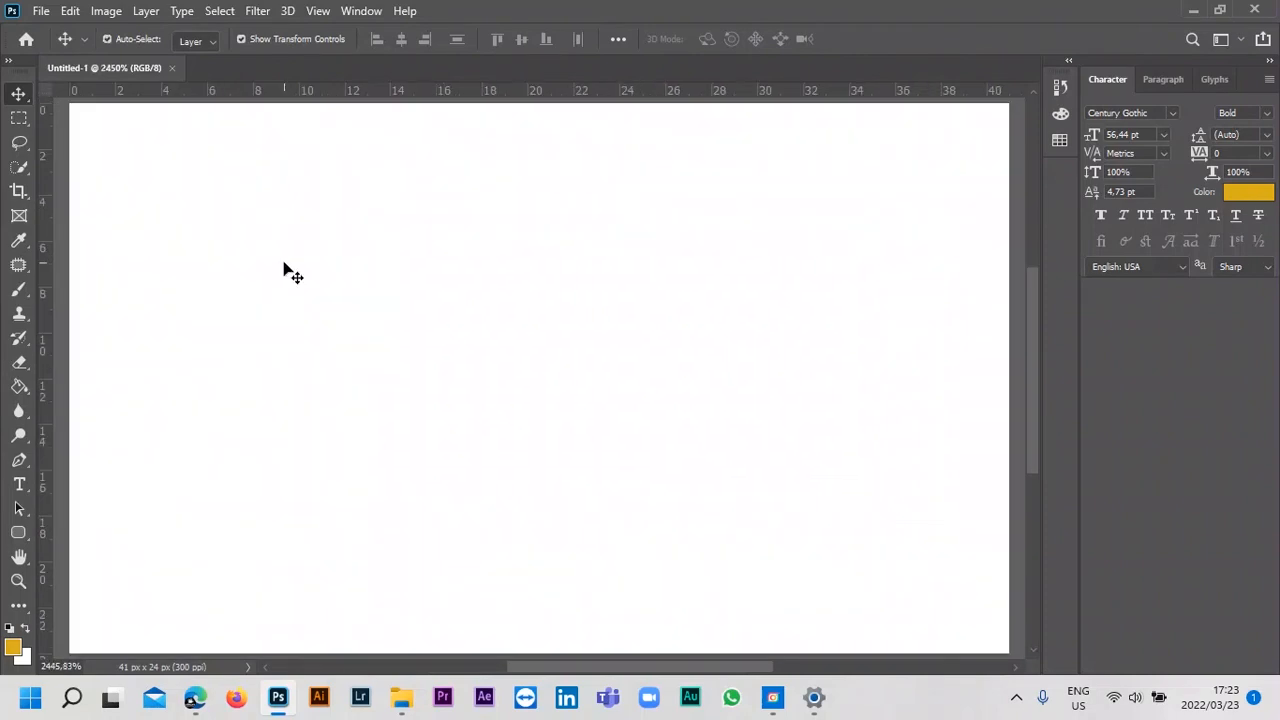
In the Interface preferences, preview the lighter colour themes, set Highlight Color to Blue and choose the darkest Color Theme.
{"action": "left_click", "coordinate": [66, 12]}
{"action": "mouse_move", "coordinate": [262, 694]}
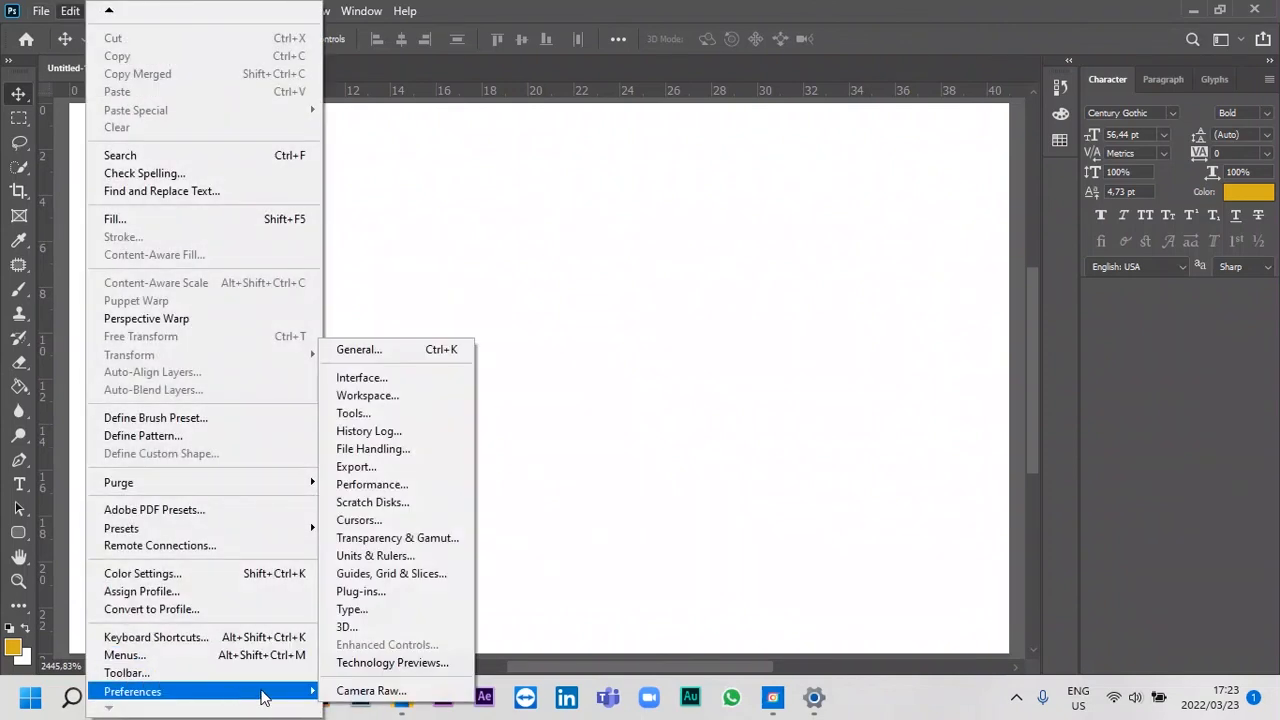
{"action": "left_click", "coordinate": [358, 350]}
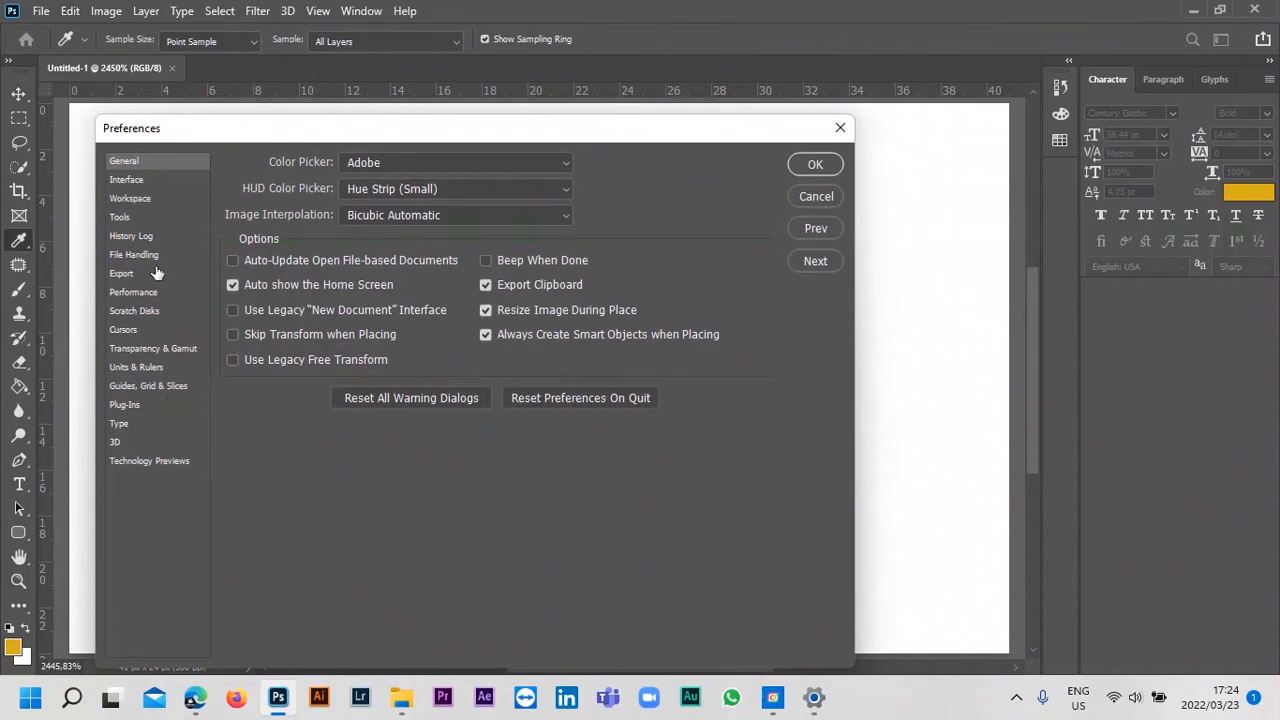
{"action": "left_click", "coordinate": [128, 181]}
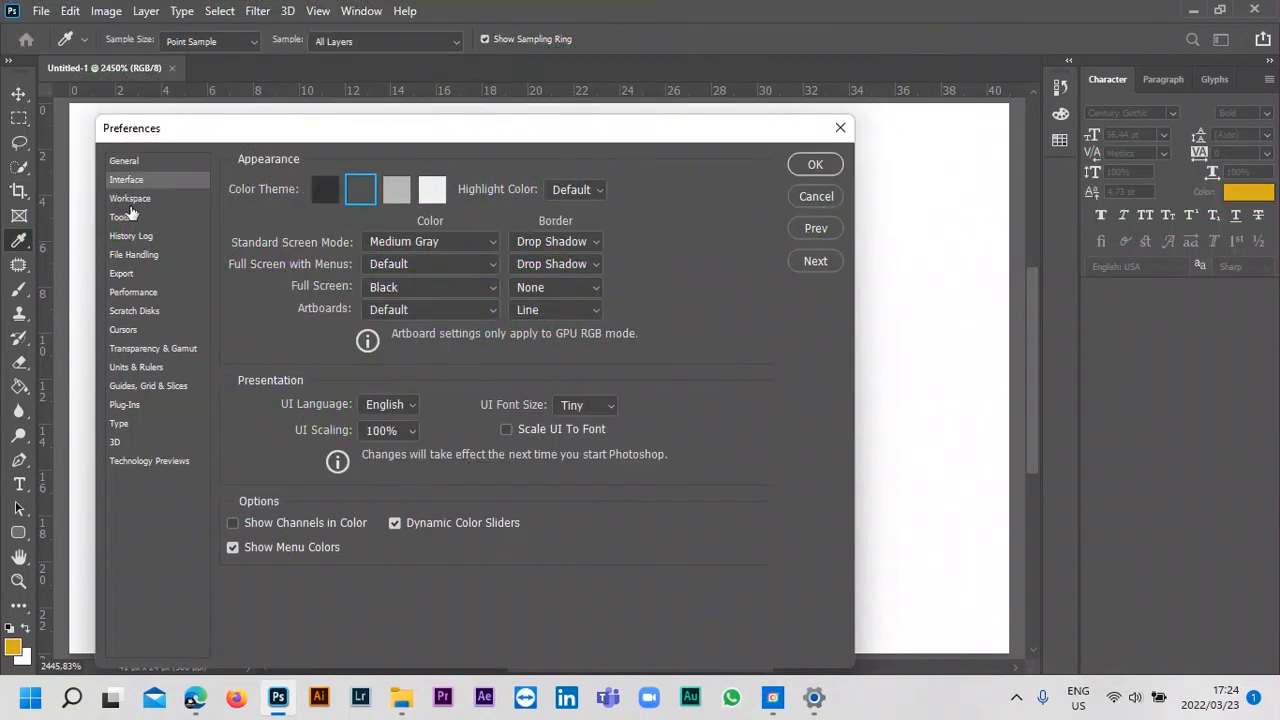
{"action": "left_click", "coordinate": [393, 193]}
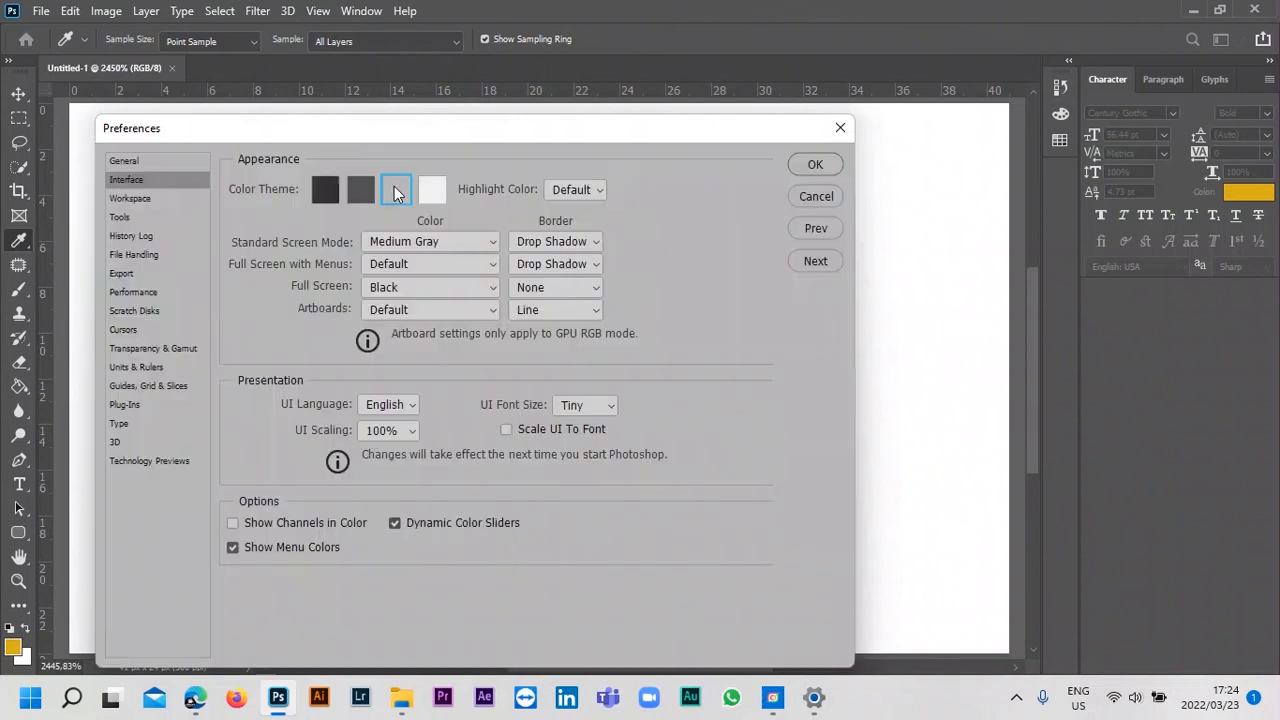
{"action": "left_click", "coordinate": [432, 191]}
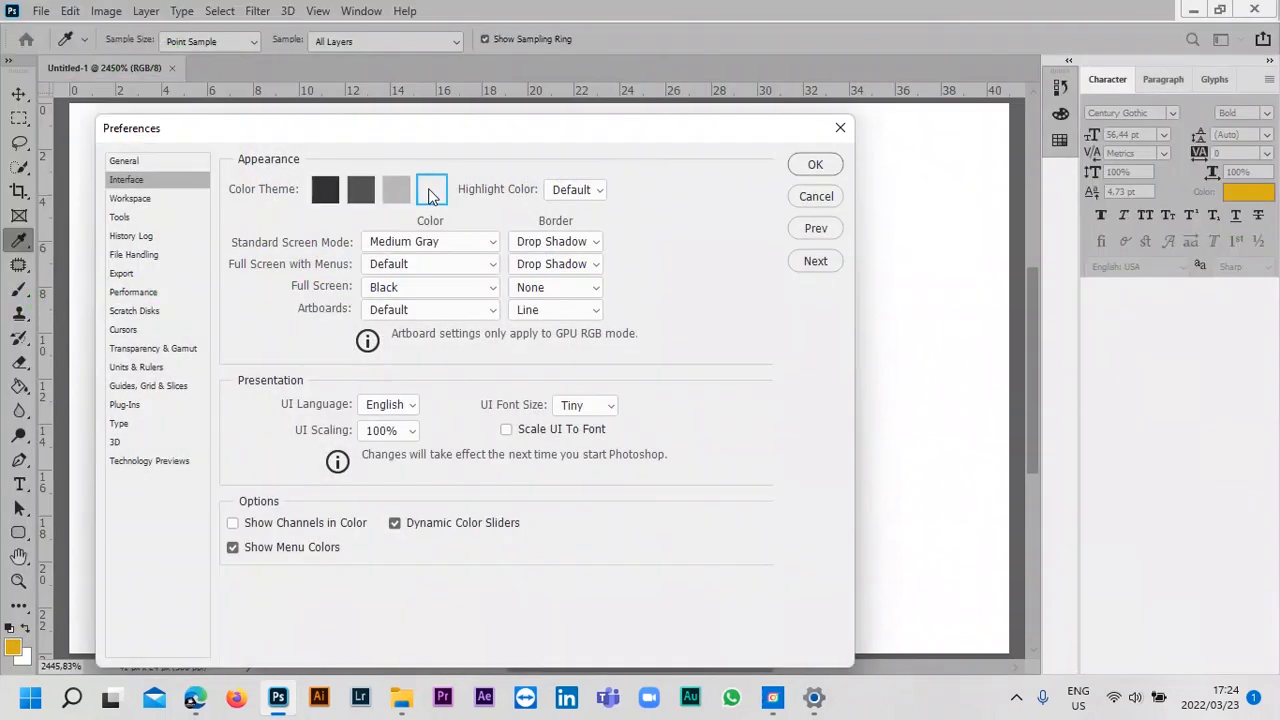
{"action": "left_click", "coordinate": [322, 193]}
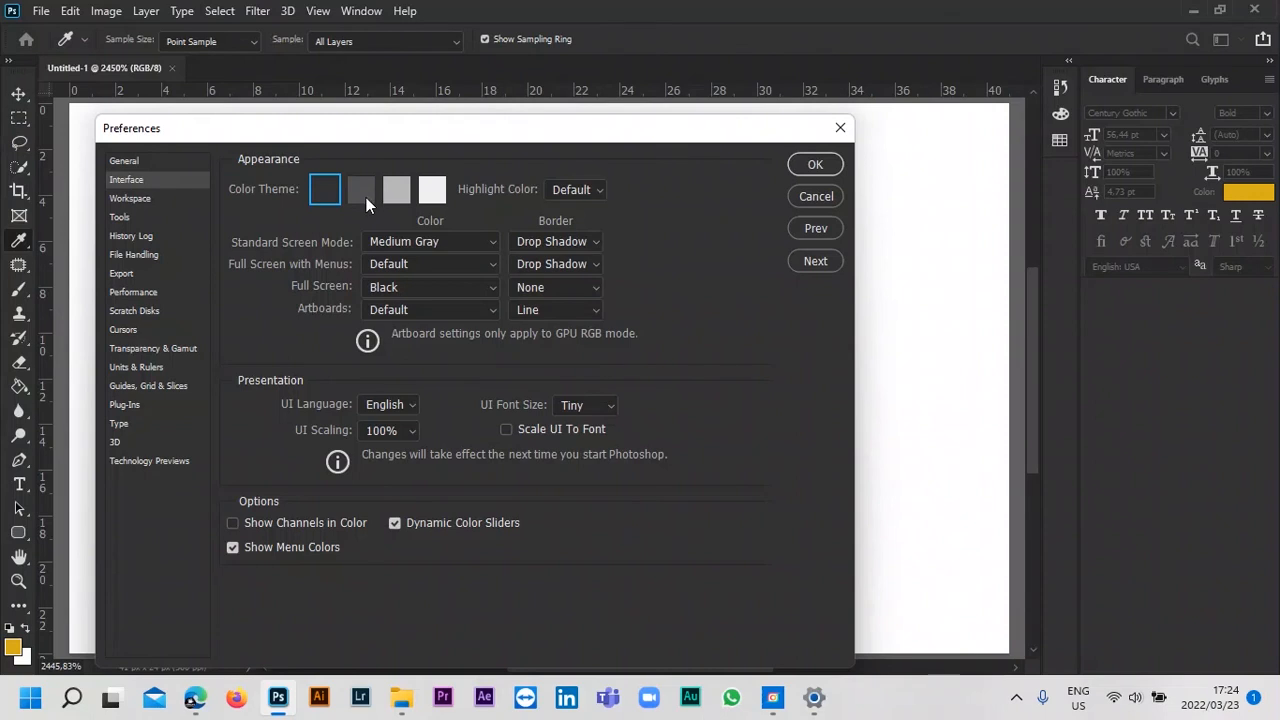
{"action": "left_click", "coordinate": [396, 190]}
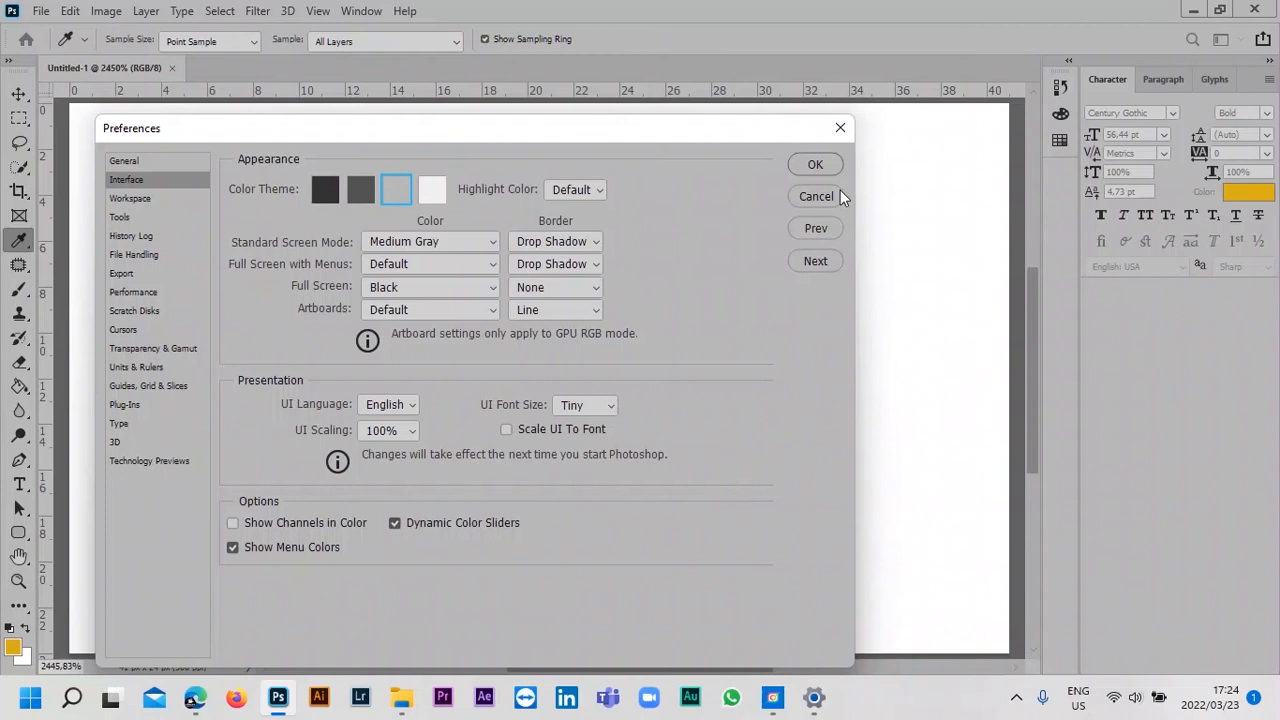
{"action": "left_click", "coordinate": [597, 190]}
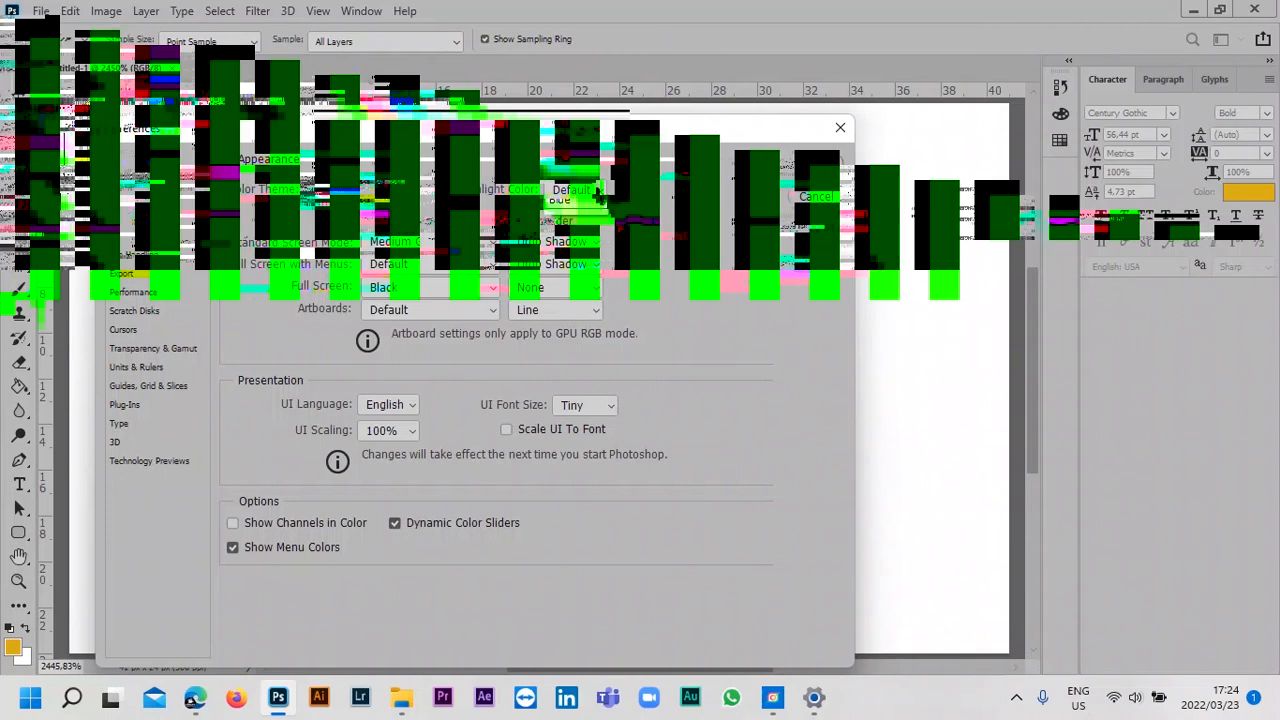
{"action": "left_click", "coordinate": [583, 217]}
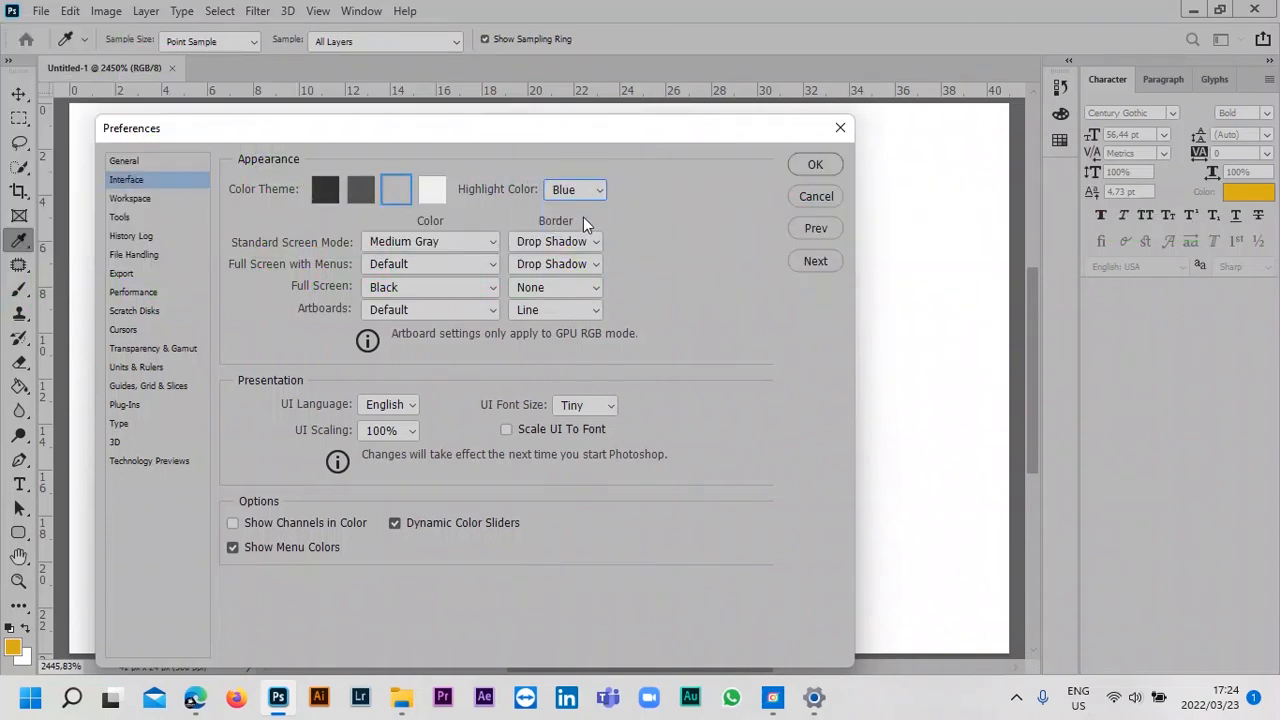
{"action": "left_click", "coordinate": [325, 190]}
Try Black as the Standard Screen Mode color and set it to Default.
{"action": "left_click", "coordinate": [427, 242]}
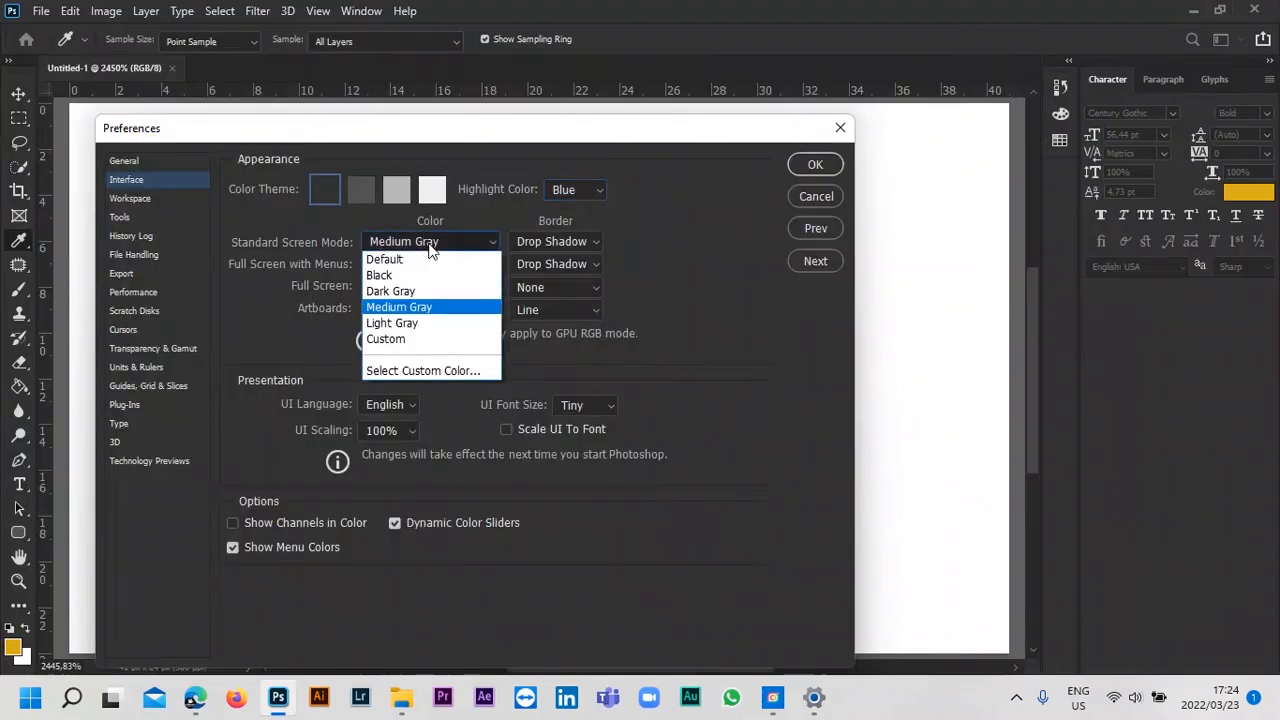
{"action": "left_click", "coordinate": [409, 279]}
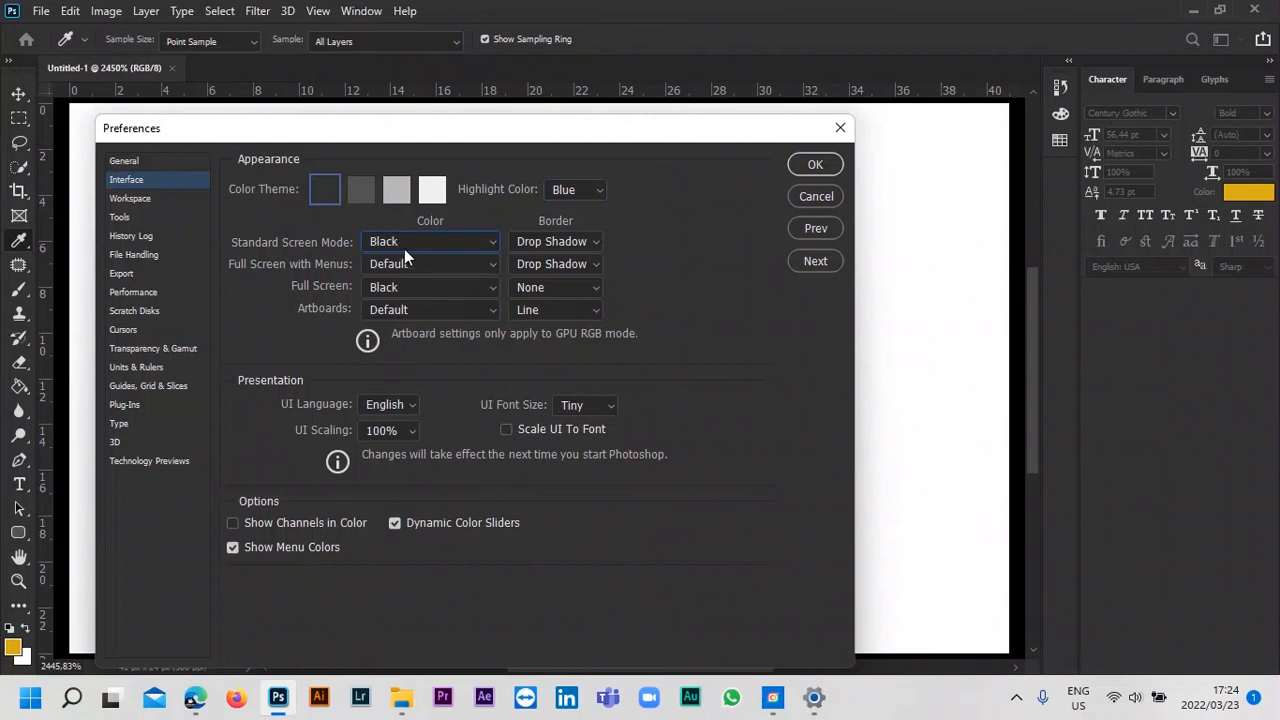
{"action": "left_click", "coordinate": [404, 248]}
{"action": "left_click", "coordinate": [410, 255]}
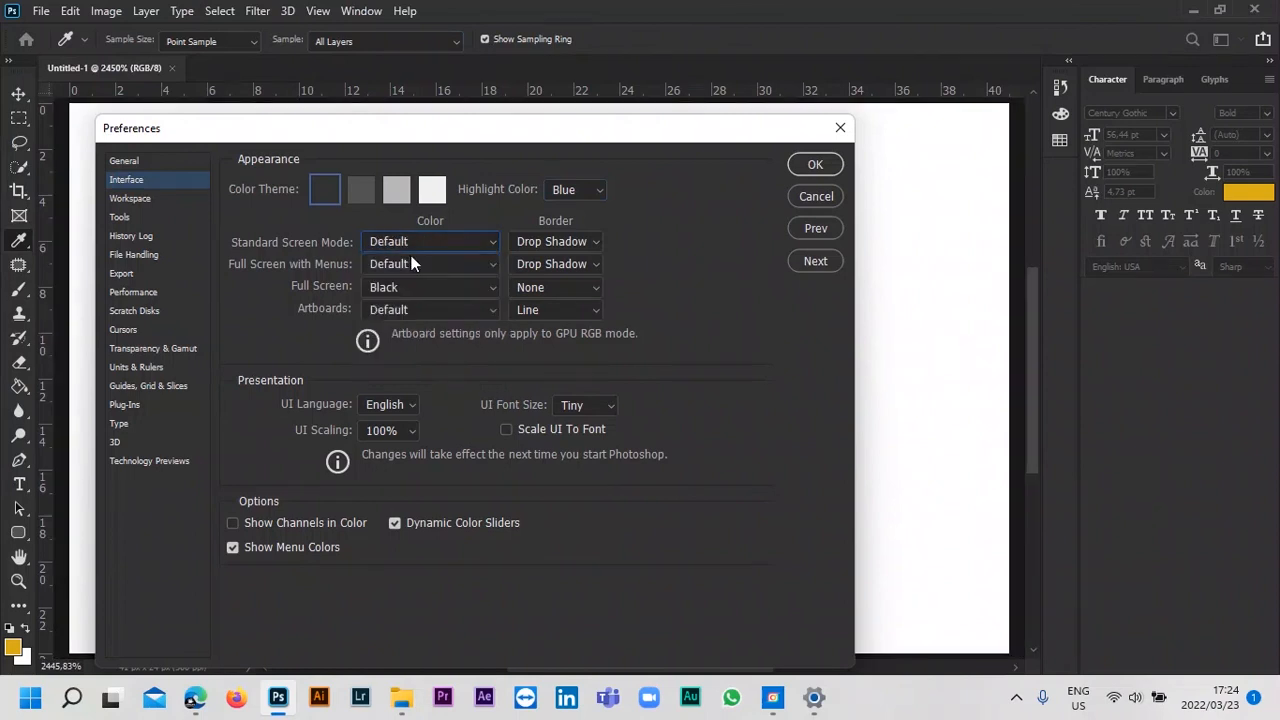
Try the Line border for Standard Screen Mode and return it to Drop Shadow.
{"action": "left_click", "coordinate": [598, 243]}
{"action": "left_click", "coordinate": [578, 258]}
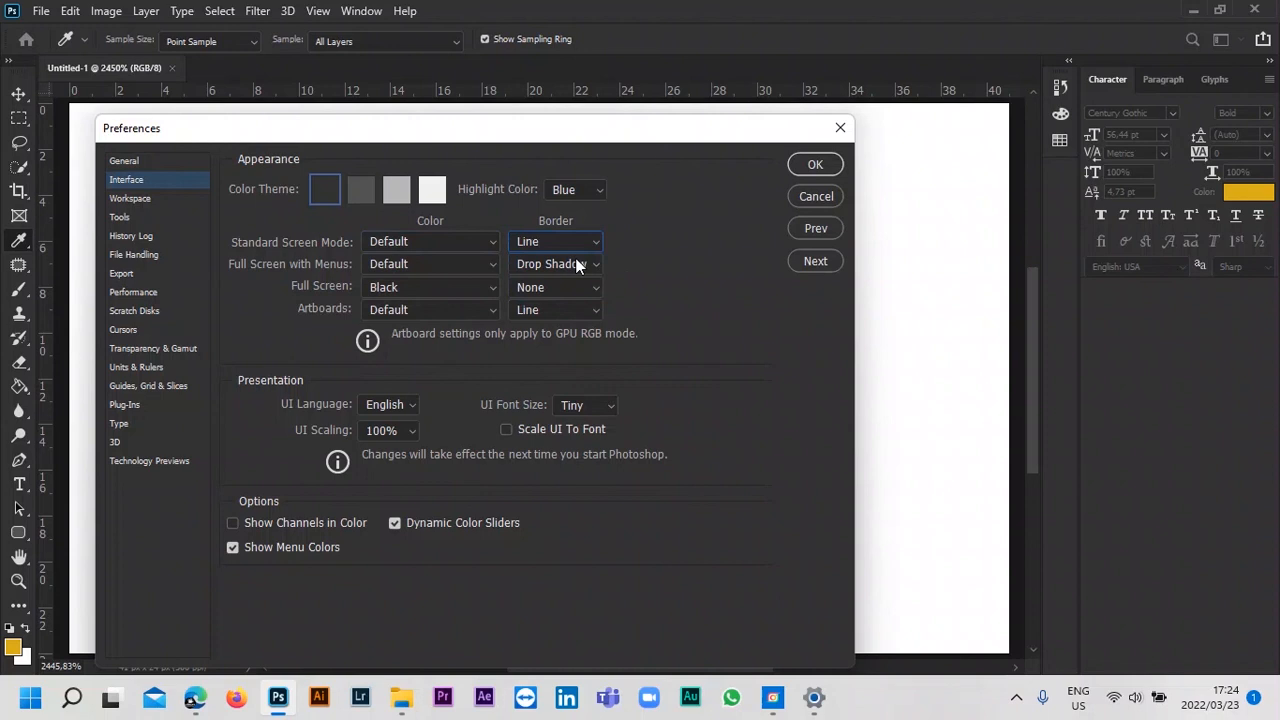
{"action": "left_click", "coordinate": [569, 243]}
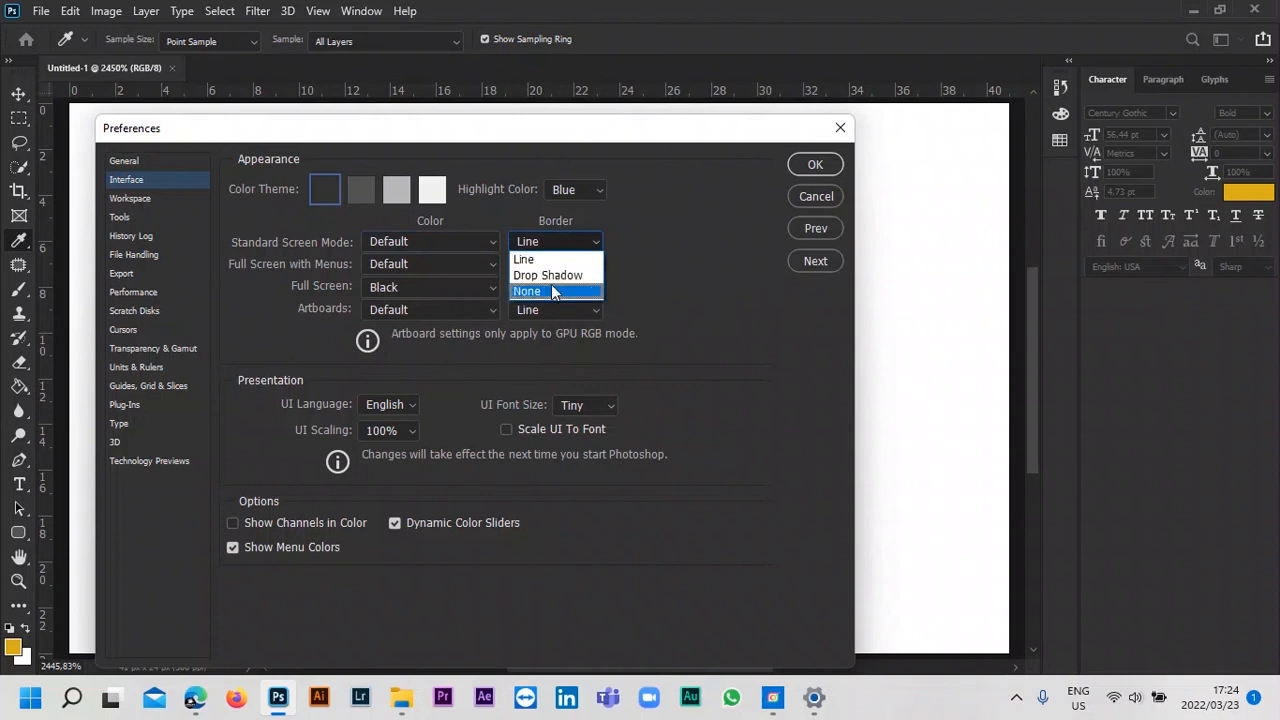
{"action": "left_click", "coordinate": [553, 275]}
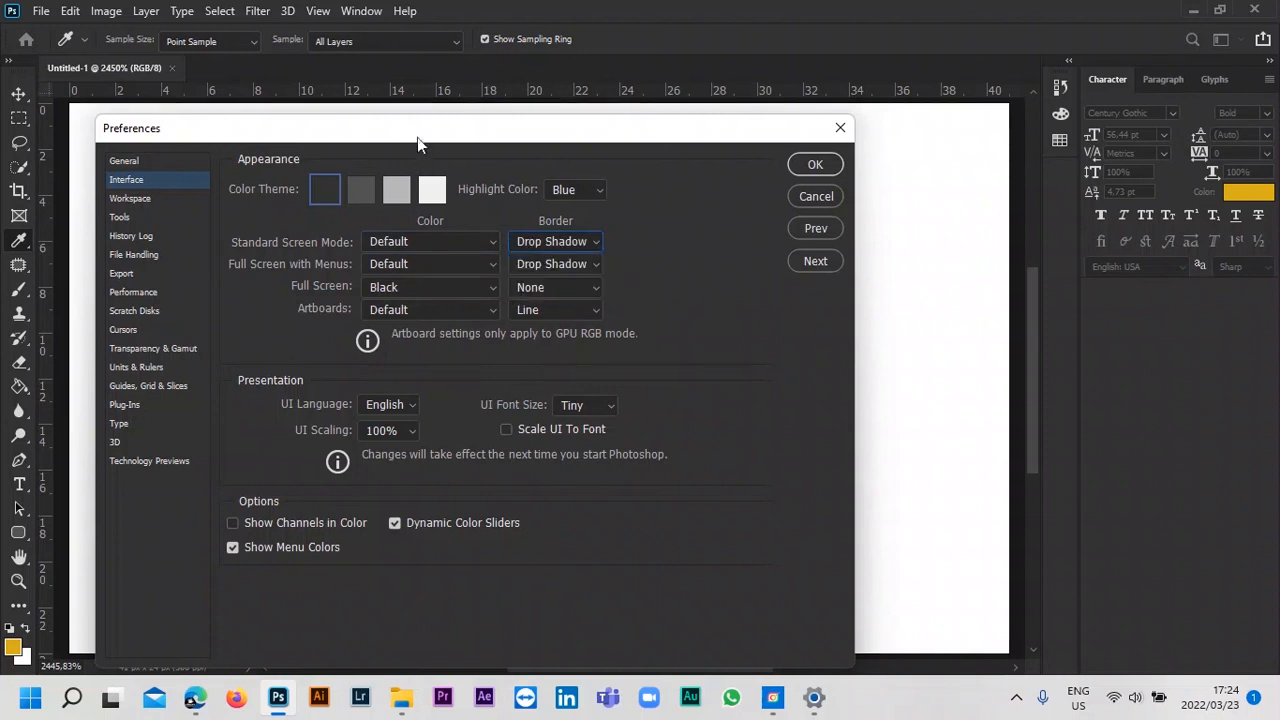
Review the Workspace, Tools and History Log preferences and bring up the File Handling preferences.
{"action": "left_click_drag", "start_coordinate": [417, 137], "coordinate": [562, 108]}
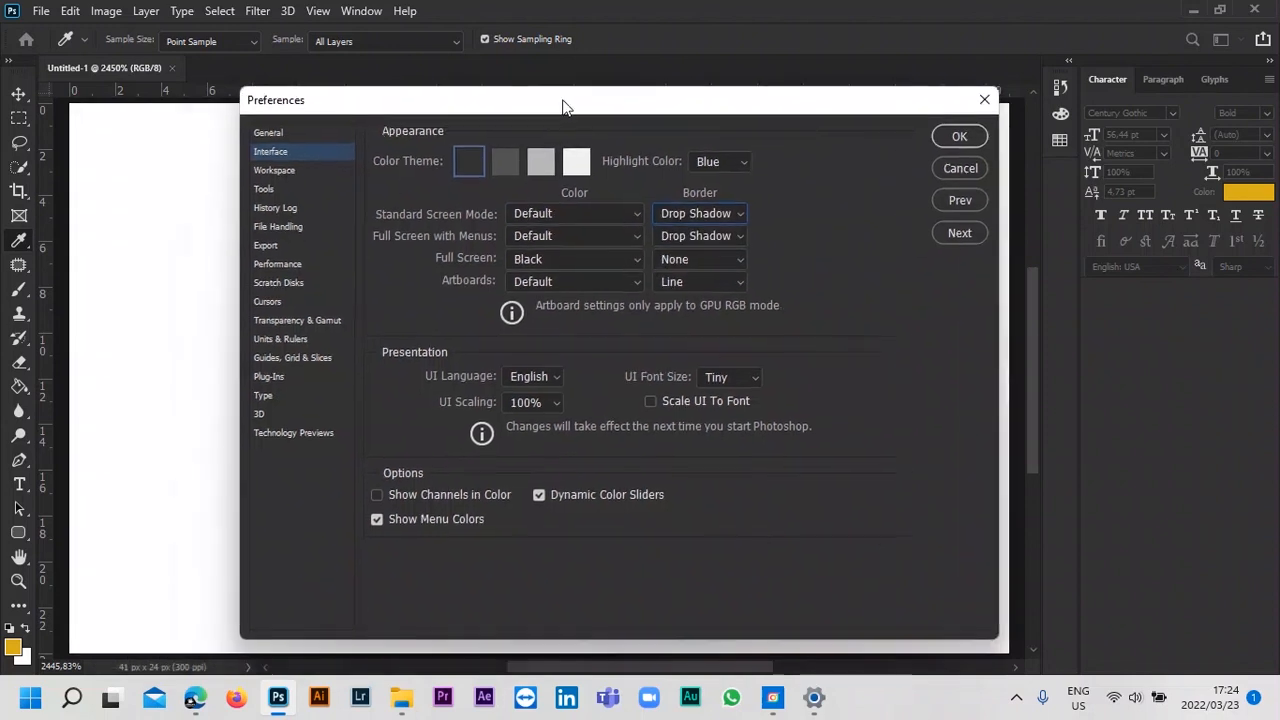
{"action": "left_click", "coordinate": [280, 170]}
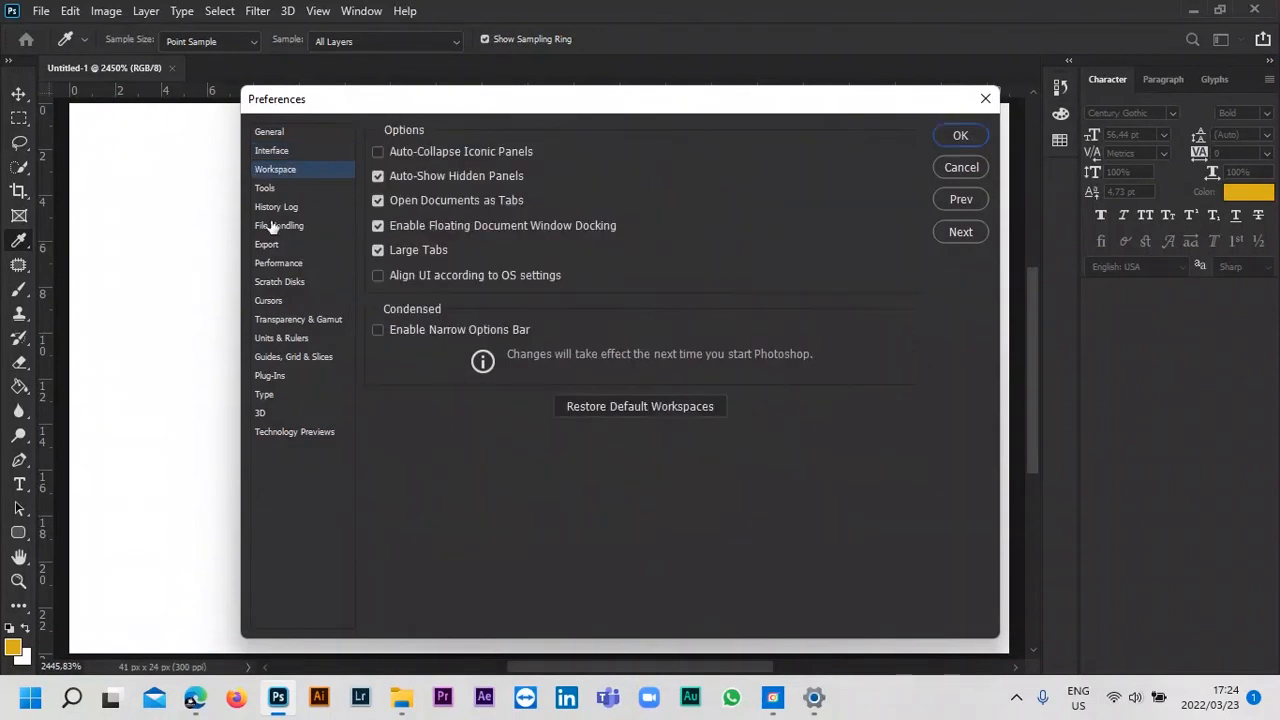
{"action": "left_click", "coordinate": [266, 189]}
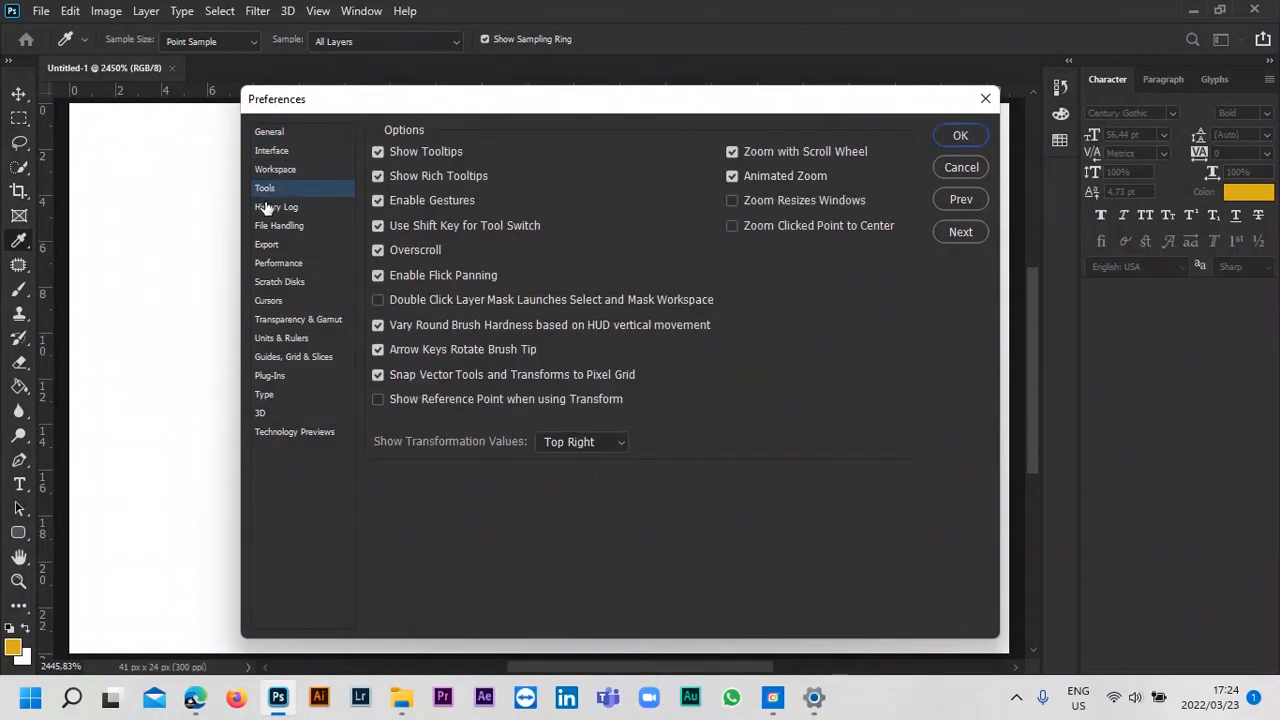
{"action": "left_click", "coordinate": [270, 225]}
{"action": "left_click", "coordinate": [272, 208]}
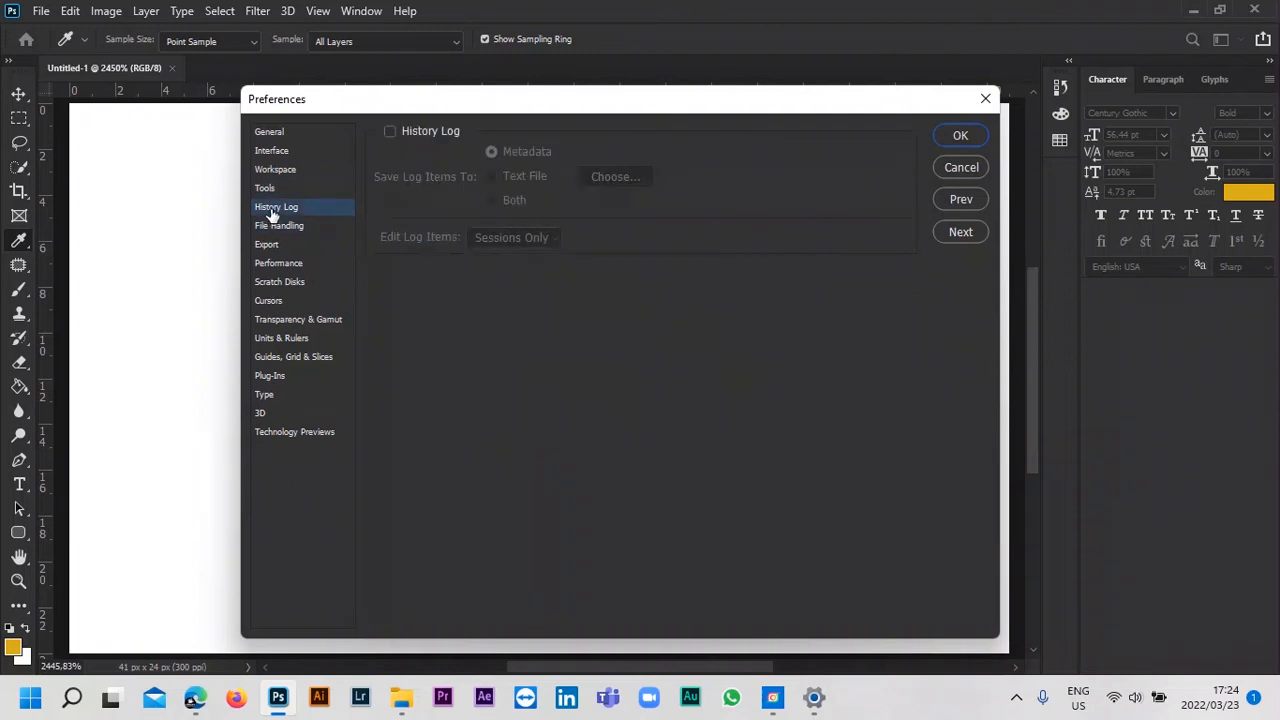
{"action": "left_click", "coordinate": [265, 228]}
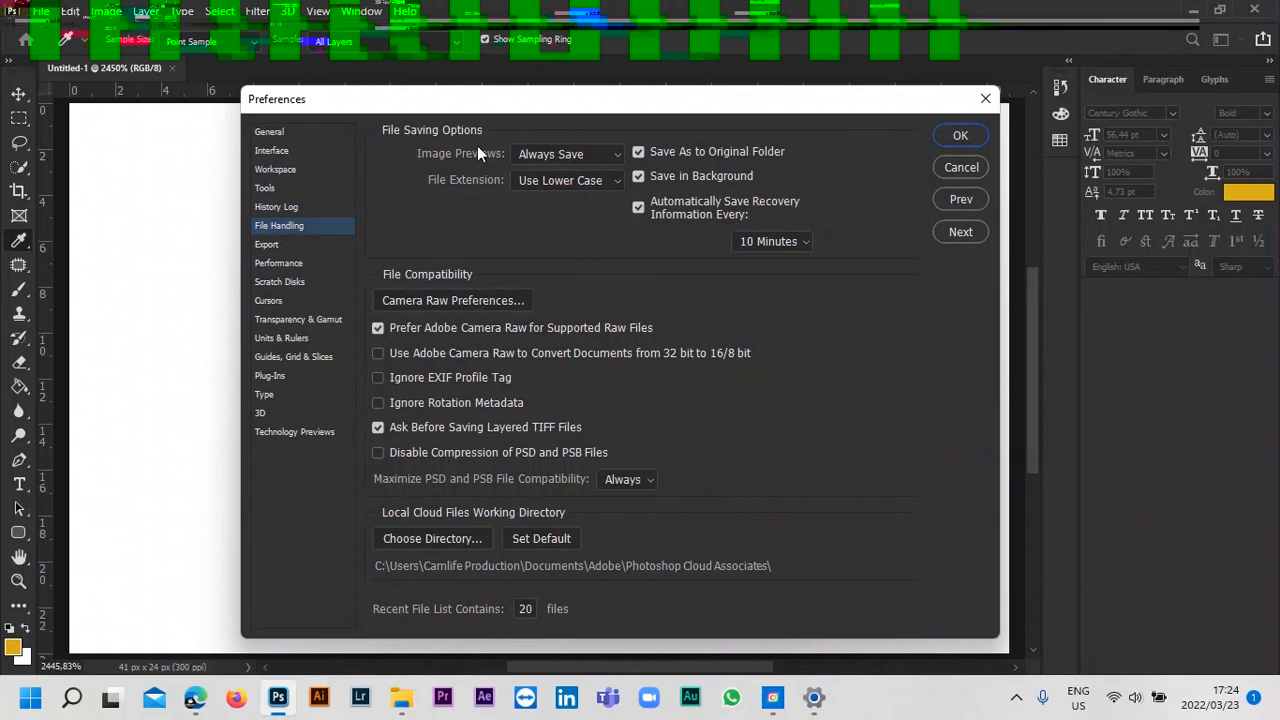
Check the Image Previews options, keeping Always Save, and set the automatic recovery save interval to 5 Minutes.
{"action": "left_click", "coordinate": [619, 154]}
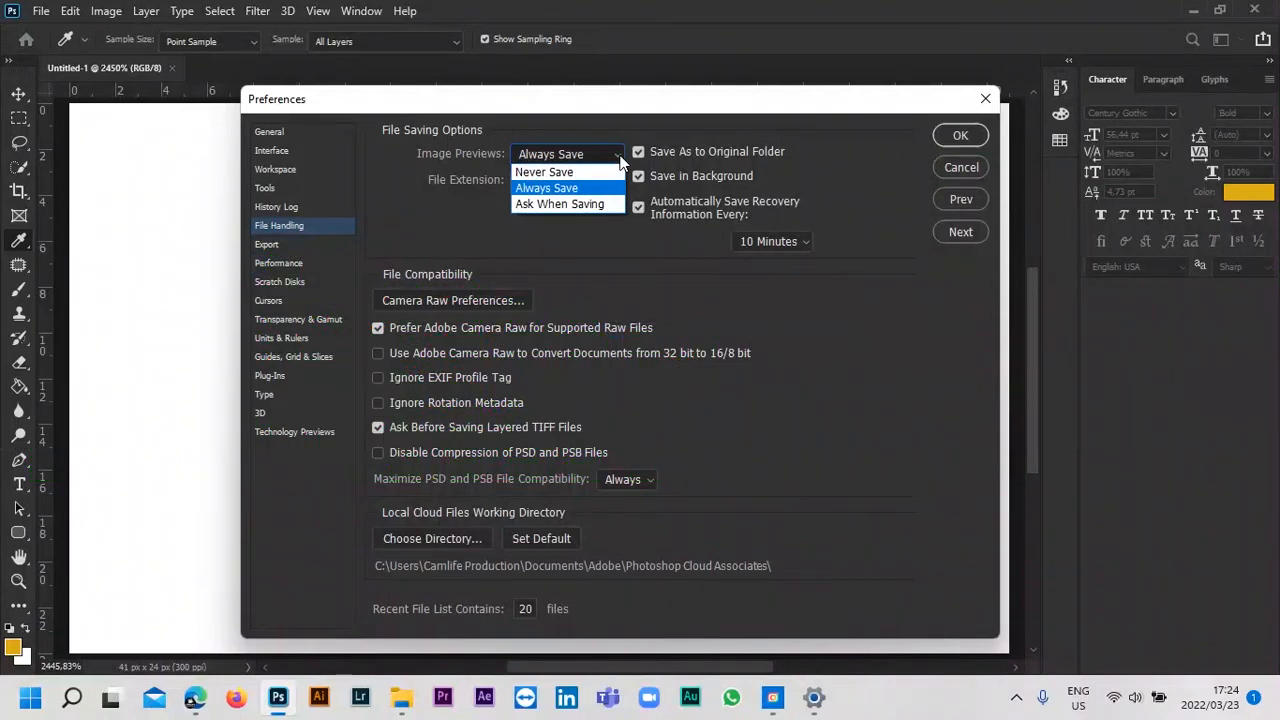
{"action": "left_click", "coordinate": [619, 156]}
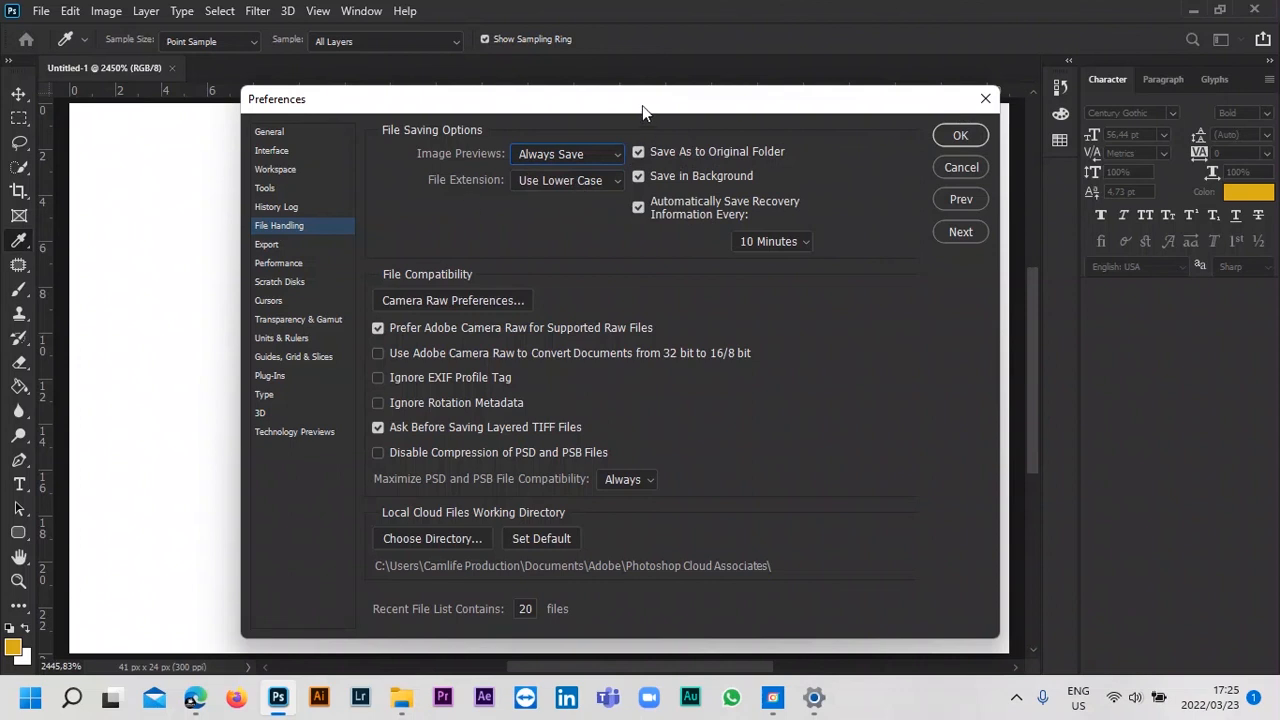
{"action": "left_click_drag", "start_coordinate": [642, 105], "coordinate": [663, 71]}
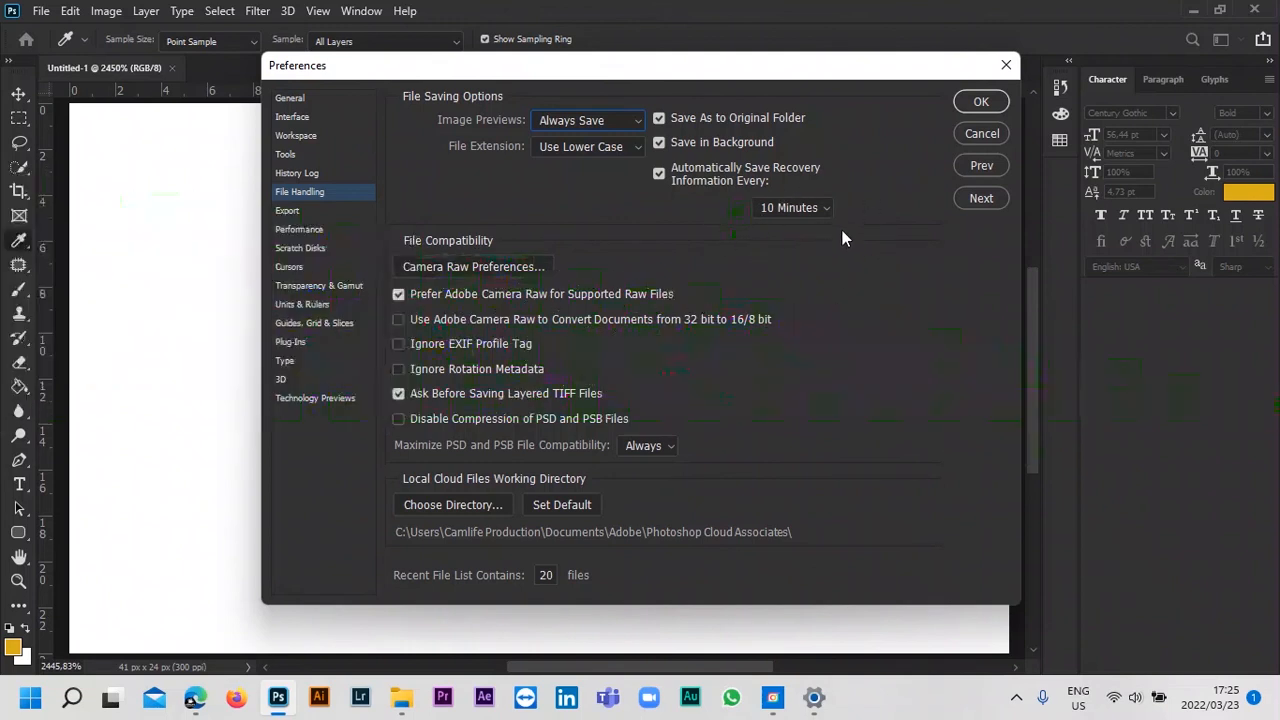
{"action": "left_click", "coordinate": [818, 209]}
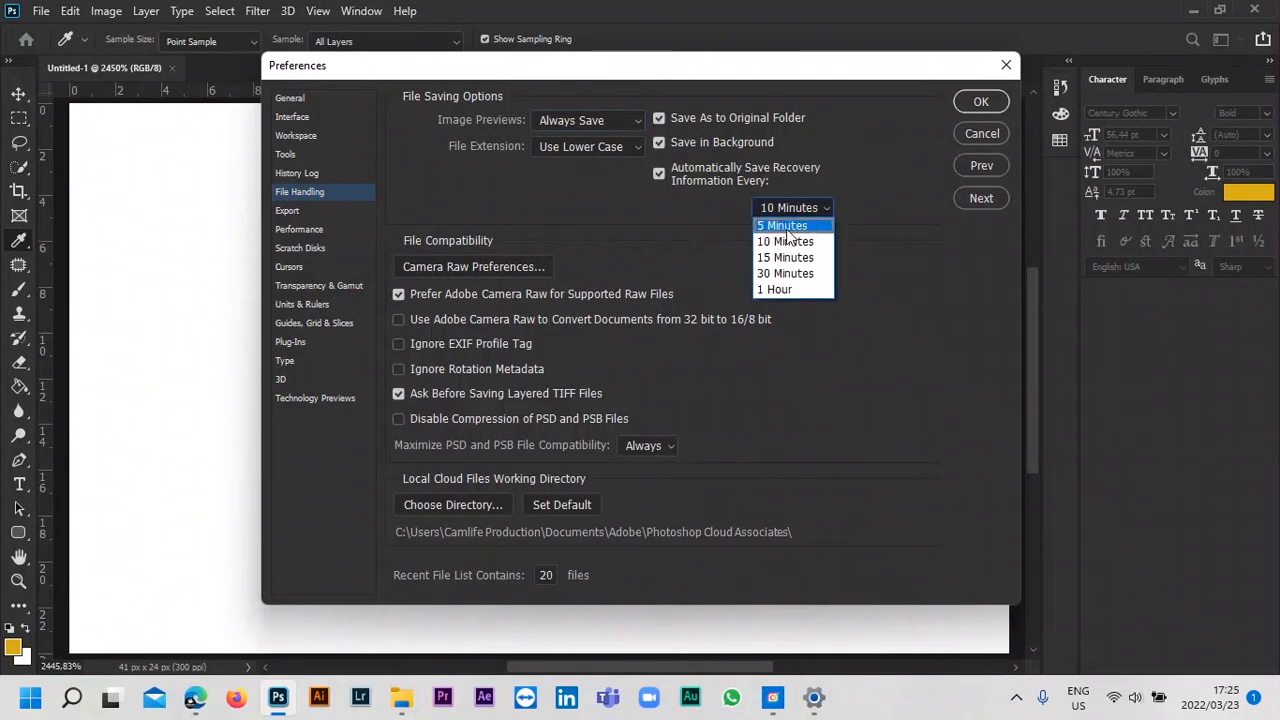
{"action": "left_click", "coordinate": [784, 225]}
{"action": "left_click", "coordinate": [819, 216]}
{"action": "left_click", "coordinate": [813, 224]}
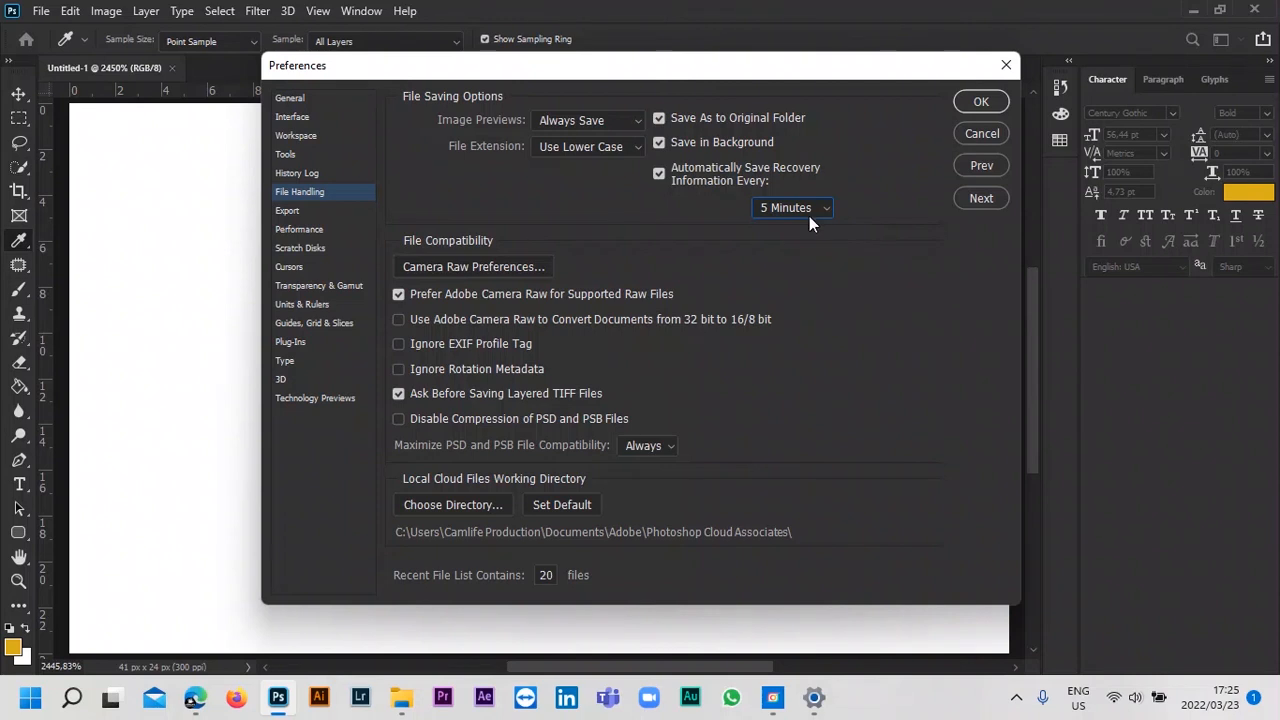
Review the recent file list length in File Handling, plus the Export and Performance preferences.
{"action": "double_click", "coordinate": [541, 575]}
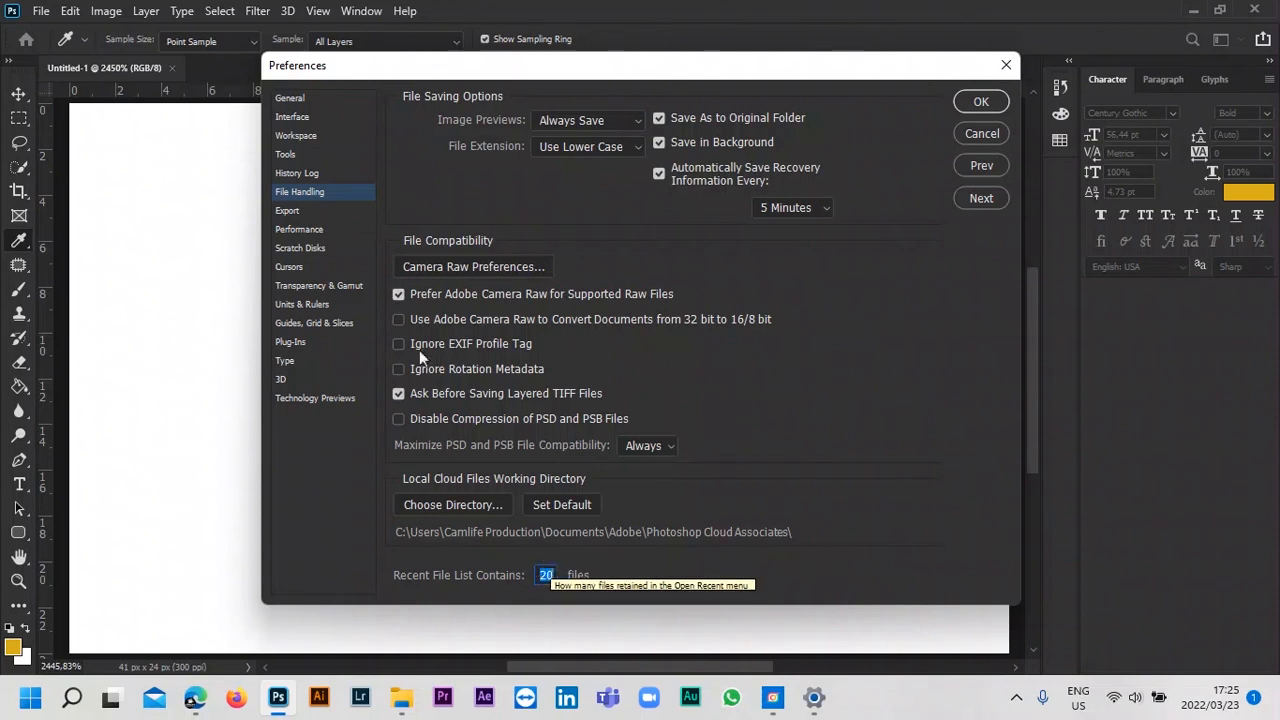
{"action": "left_click", "coordinate": [310, 213]}
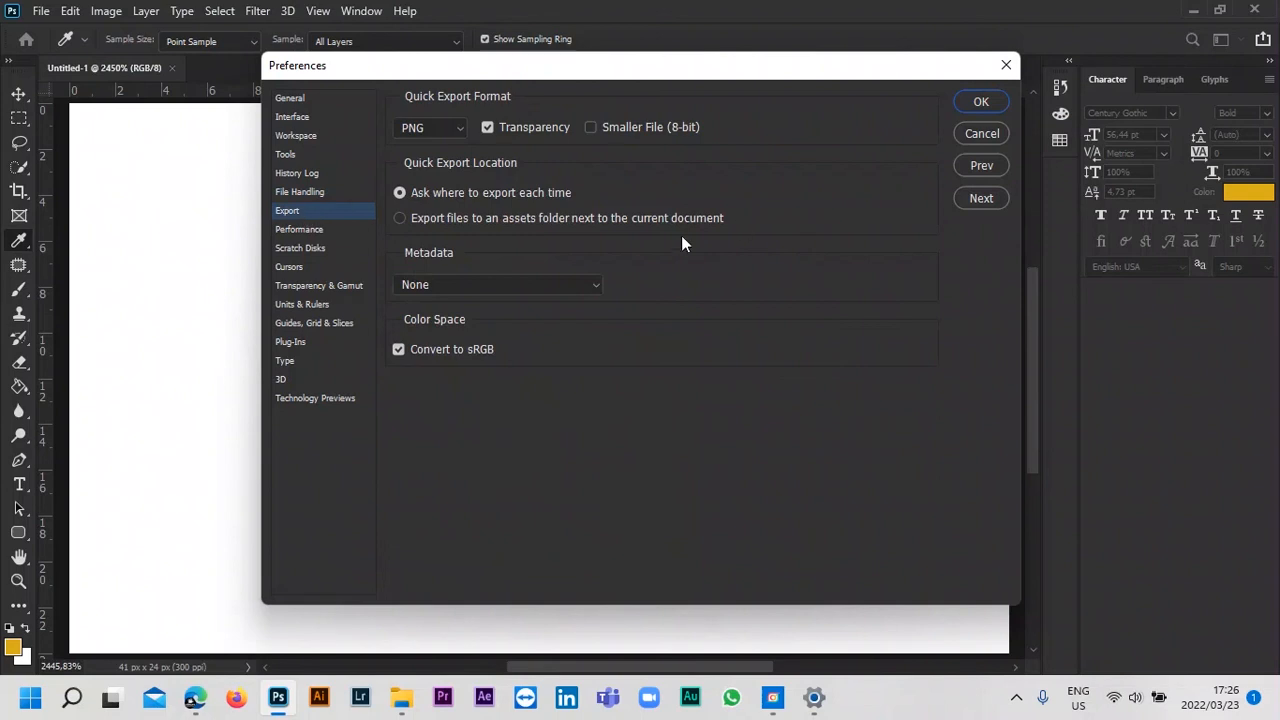
{"action": "left_click", "coordinate": [318, 231]}
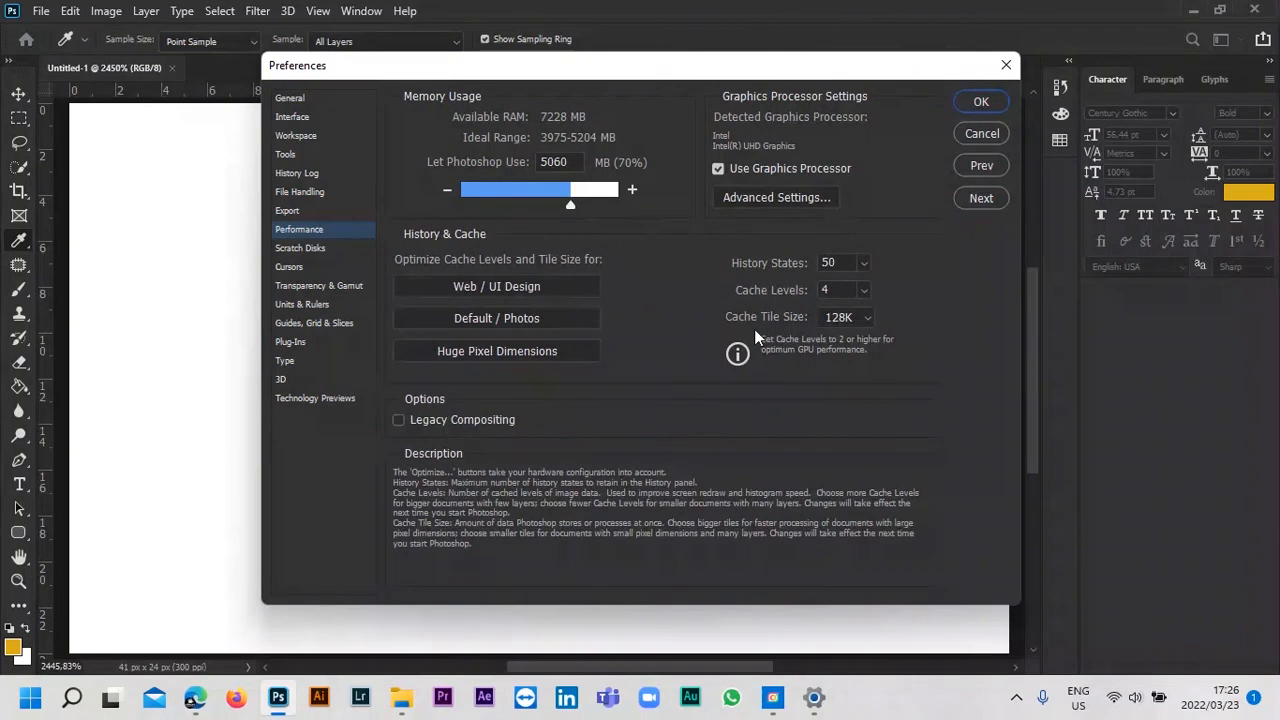
{"action": "left_click_drag", "start_coordinate": [504, 65], "coordinate": [474, 99]}
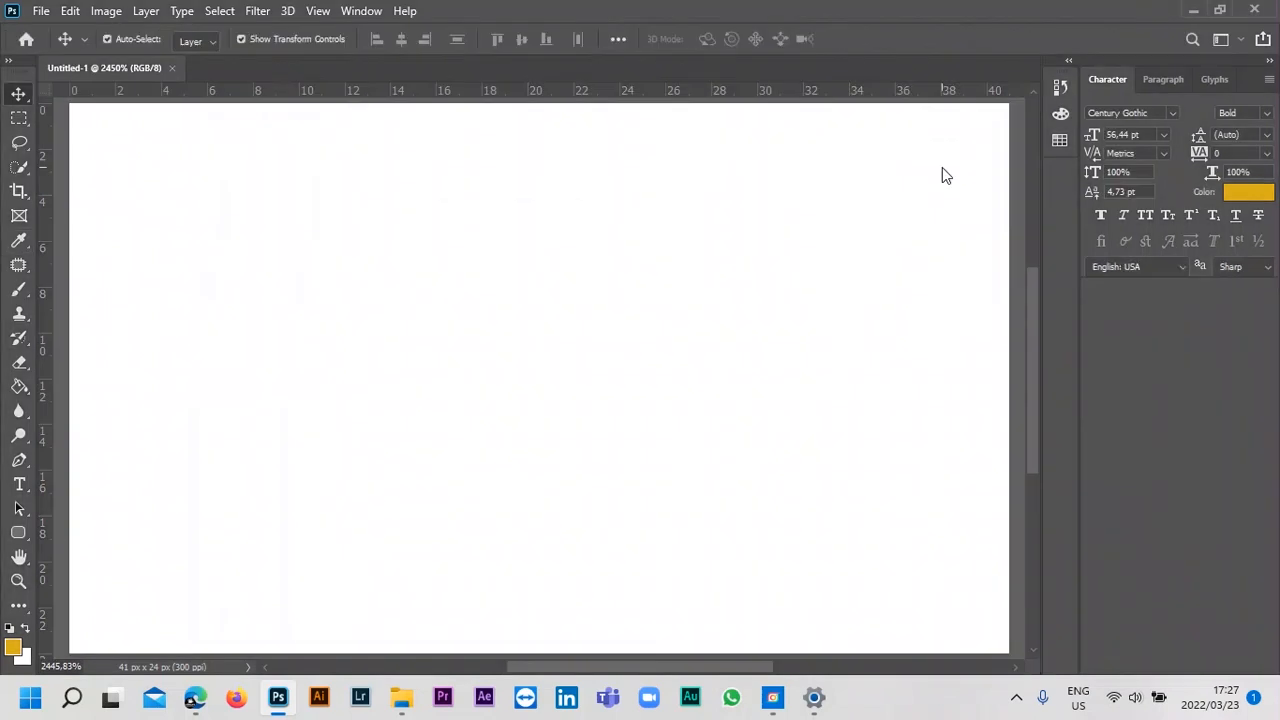
Look through the file commands for opening, closing, saving and exporting, and the available view commands.
{"action": "scroll", "coordinate": [710, 212], "scroll_direction": "down", "scroll_amount": 1}
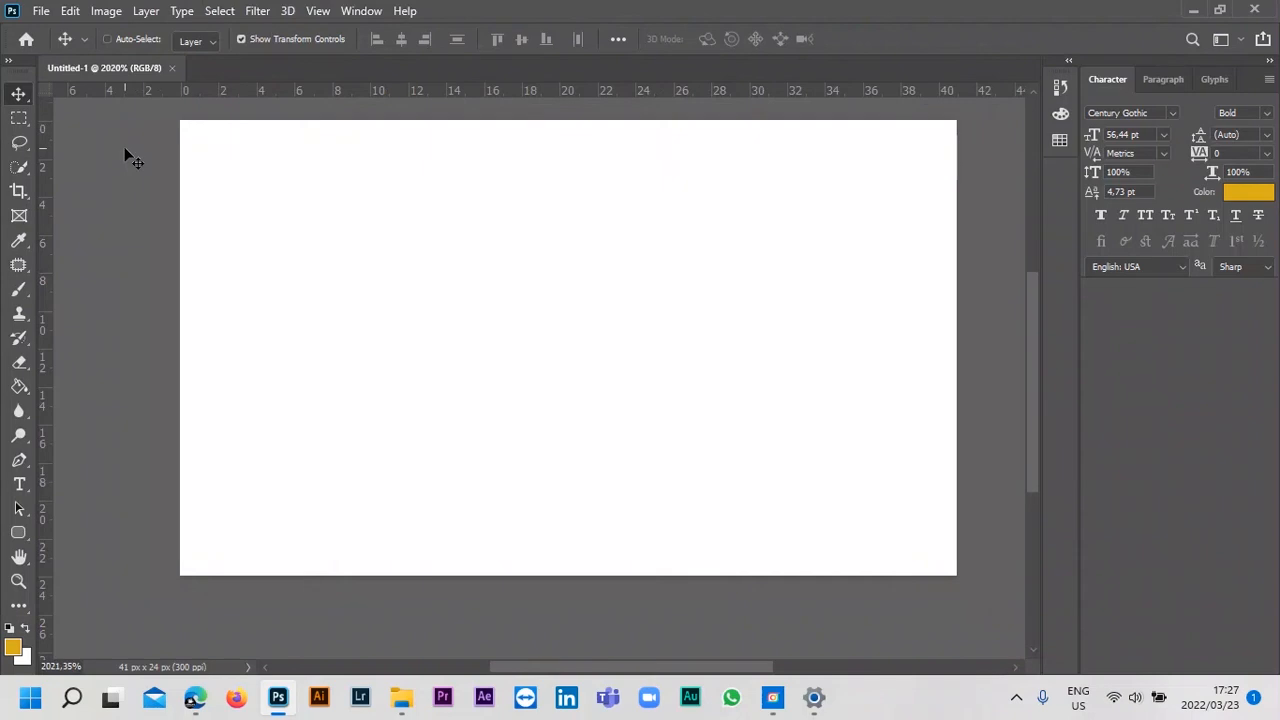
{"action": "scroll", "coordinate": [134, 160], "scroll_direction": "up", "scroll_amount": 1}
{"action": "left_click", "coordinate": [41, 11]}
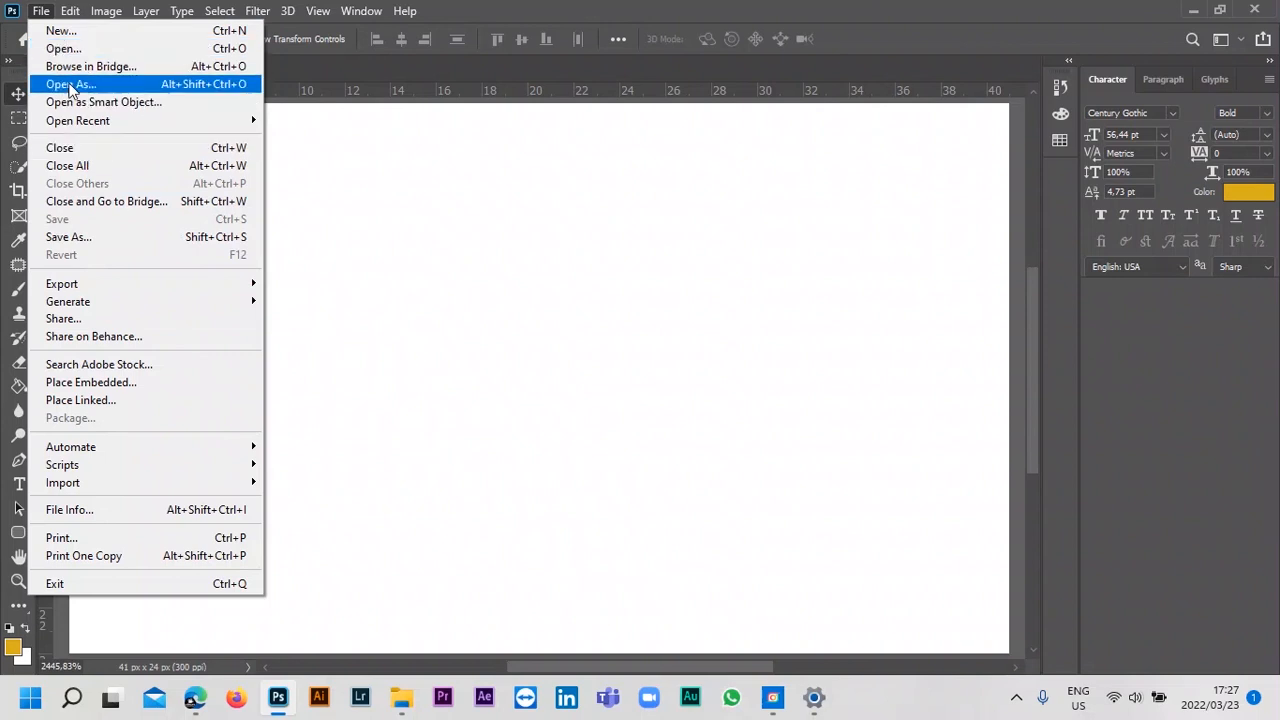
{"action": "mouse_move", "coordinate": [88, 125]}
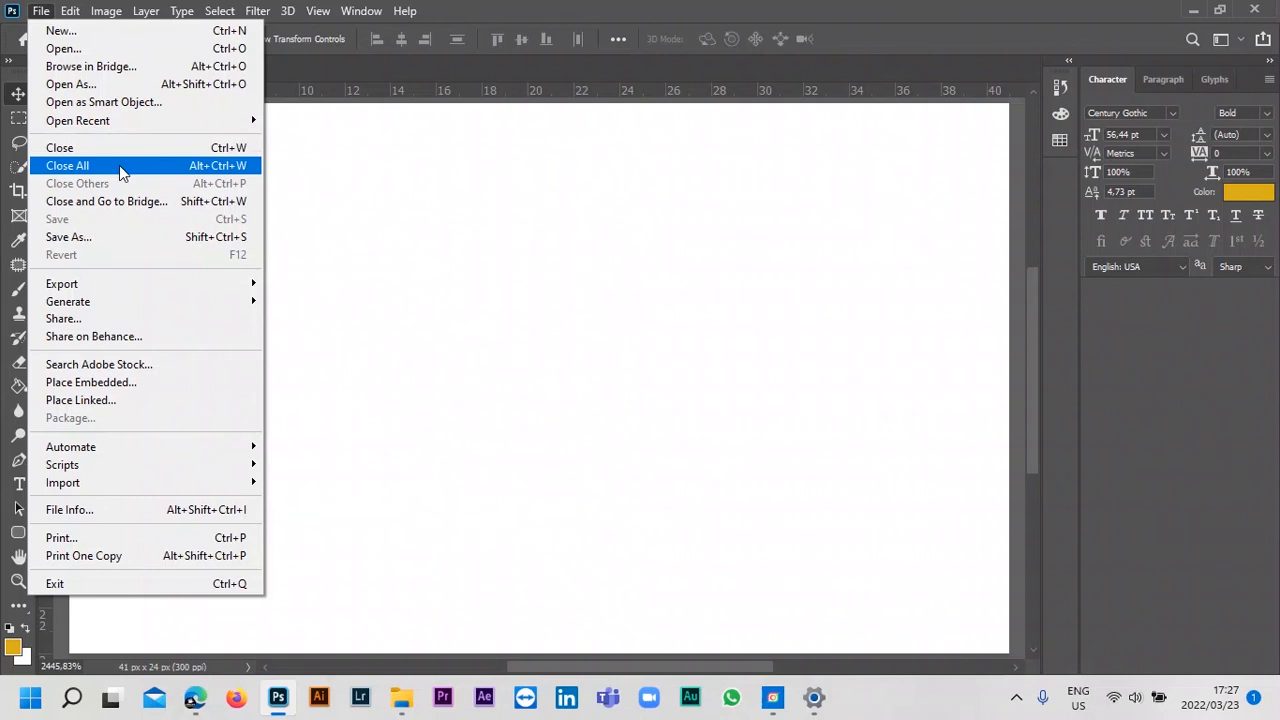
{"action": "mouse_move", "coordinate": [133, 300]}
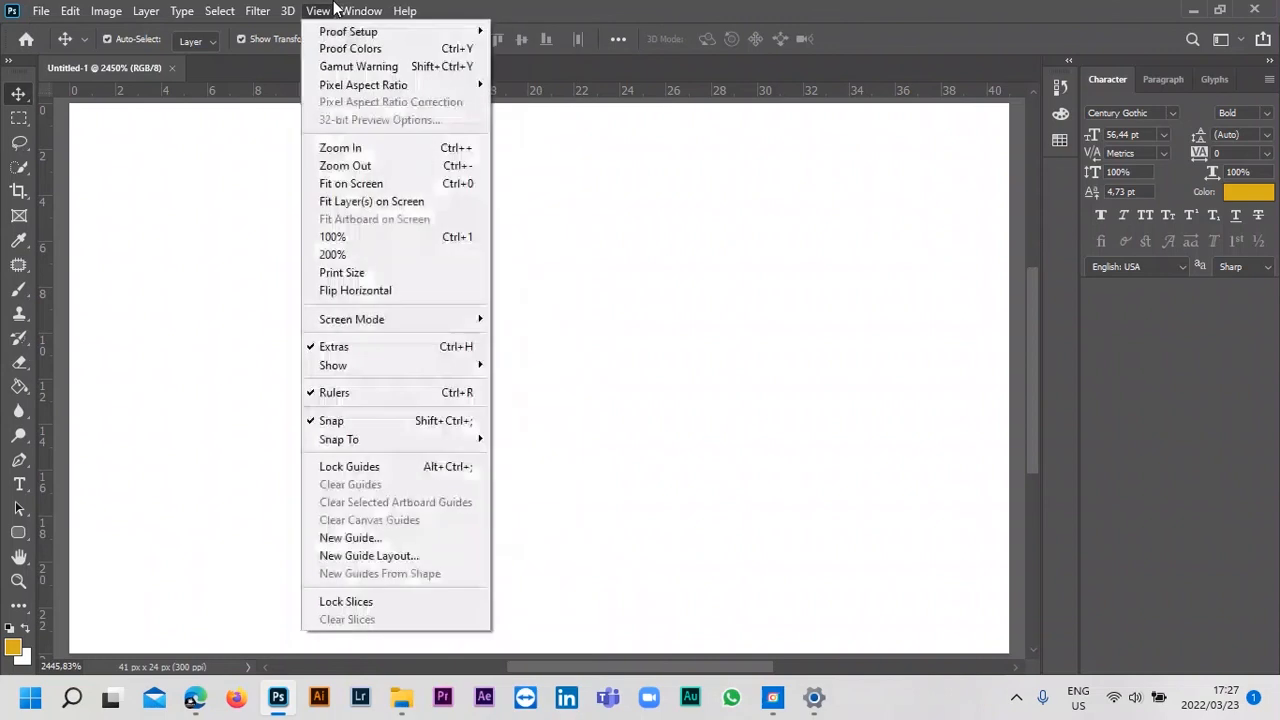
Show the Brushes panel and collapse it into the icon dock.
{"action": "mouse_move", "coordinate": [431, 90]}
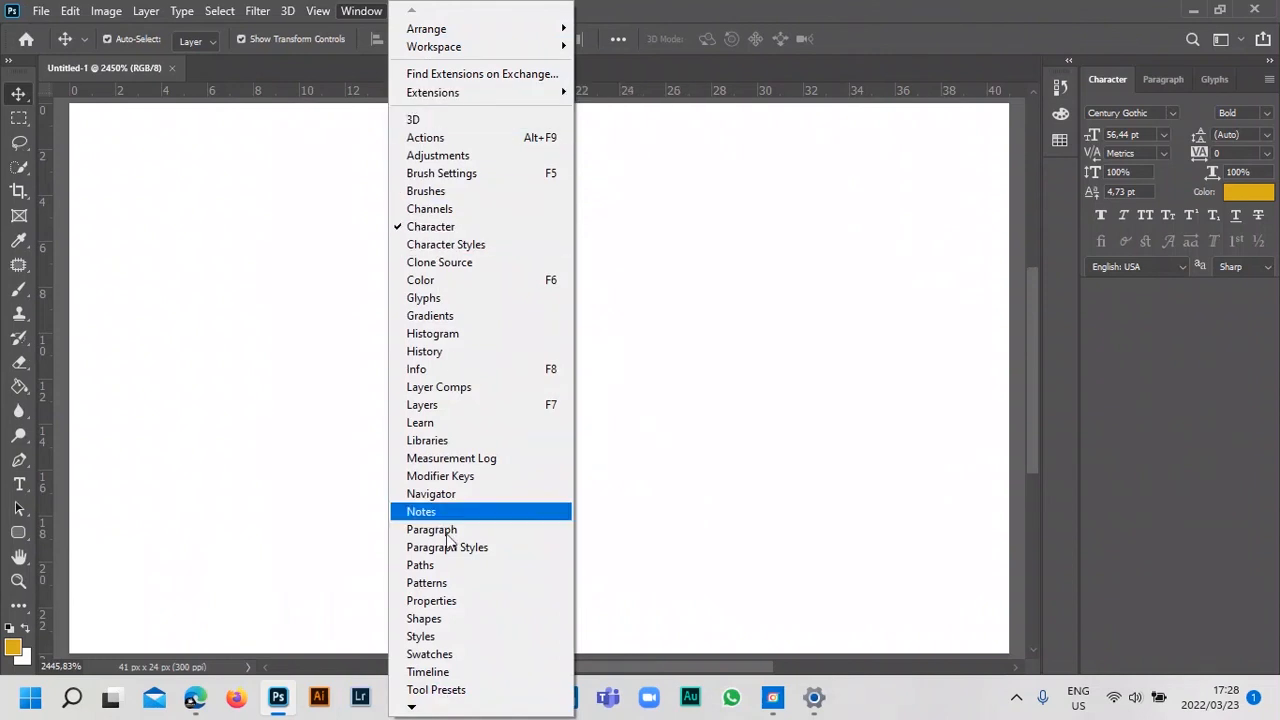
{"action": "left_click", "coordinate": [441, 196]}
{"action": "left_click", "coordinate": [1012, 152]}
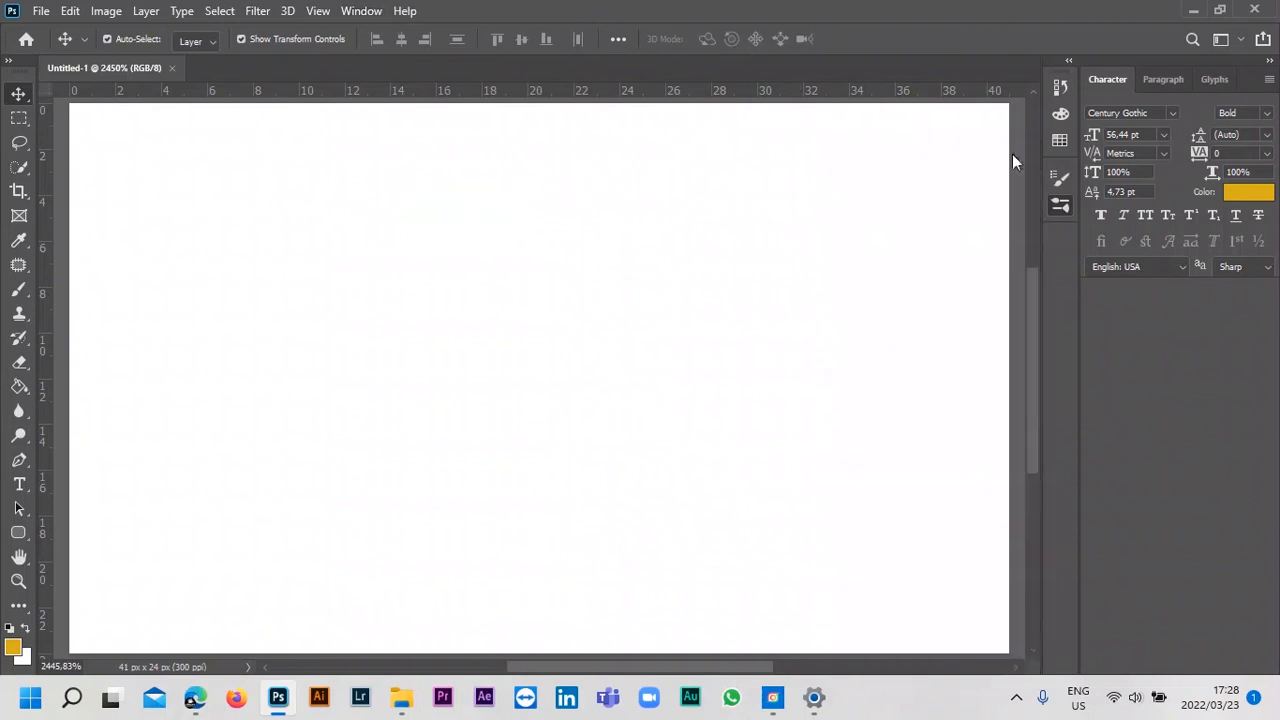
Examine the Arrange options for document windows, such as Tile All Horizontally.
{"action": "left_click", "coordinate": [362, 11]}
{"action": "mouse_move", "coordinate": [450, 30]}
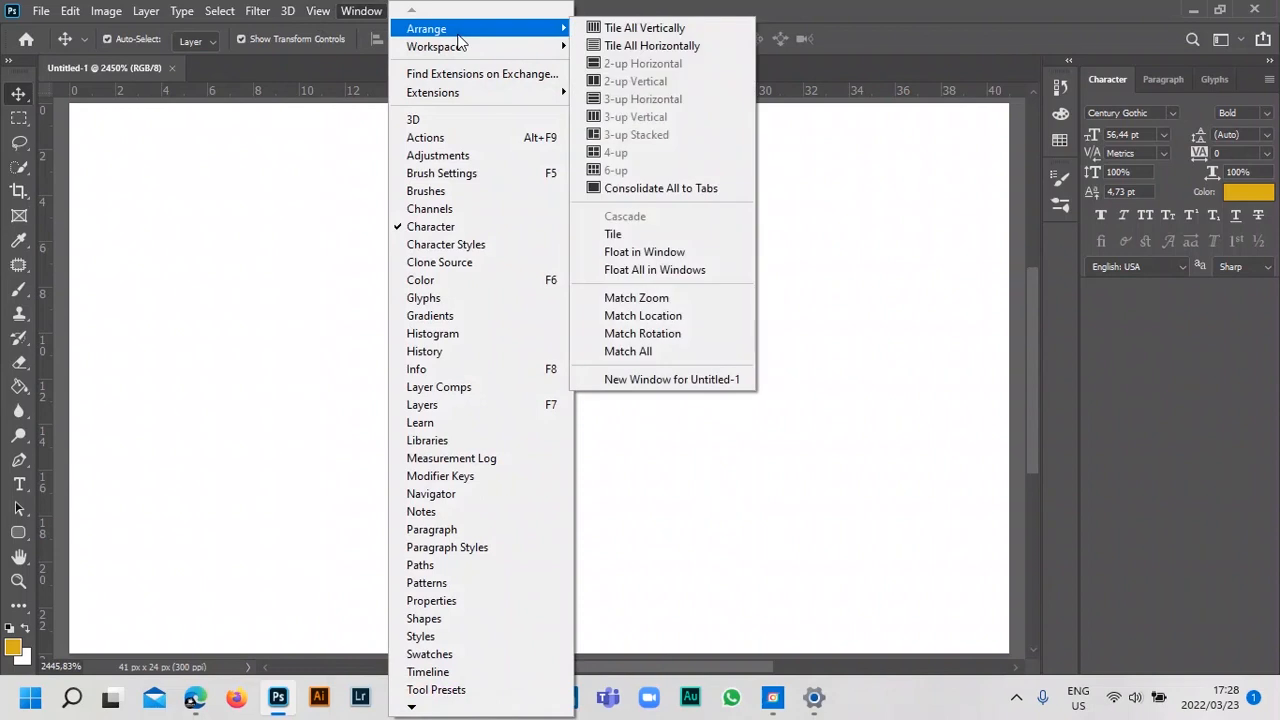
{"action": "left_click", "coordinate": [648, 46]}
{"action": "left_click", "coordinate": [275, 73]}
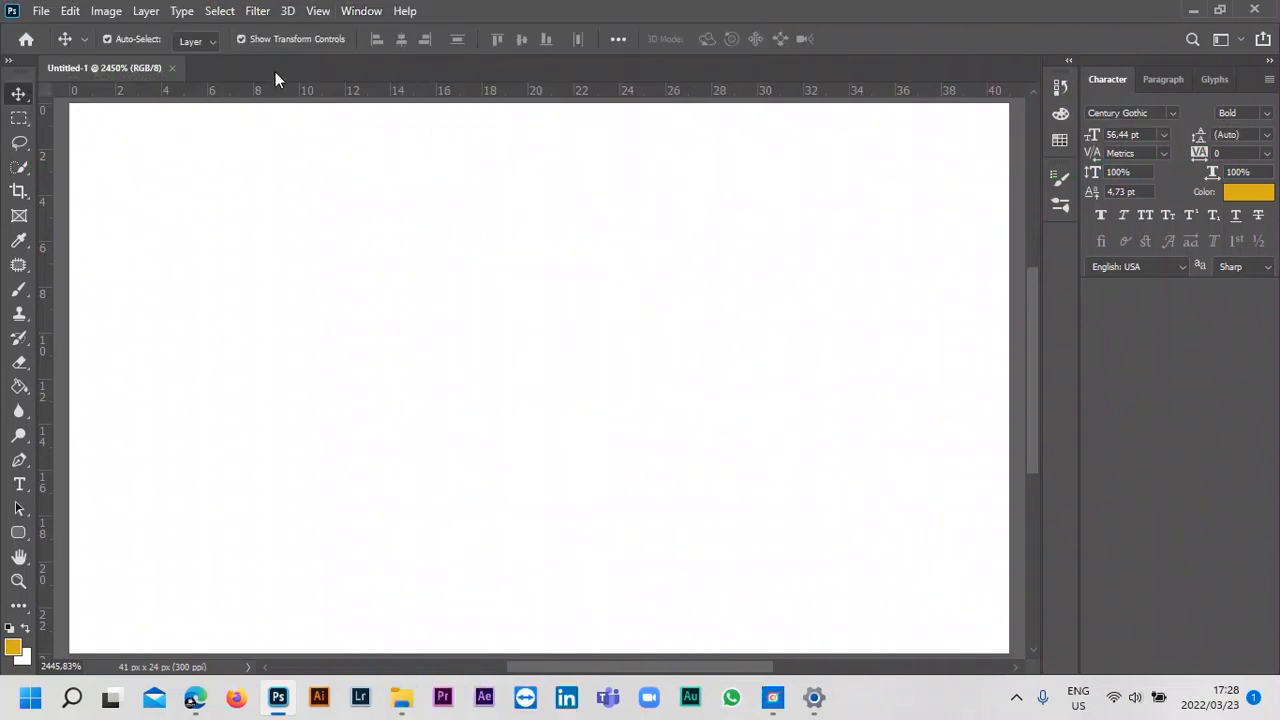
Expand the toolbox to two columns, move it beside the panel dock and detach it as a floating panel.
{"action": "left_click", "coordinate": [8, 62]}
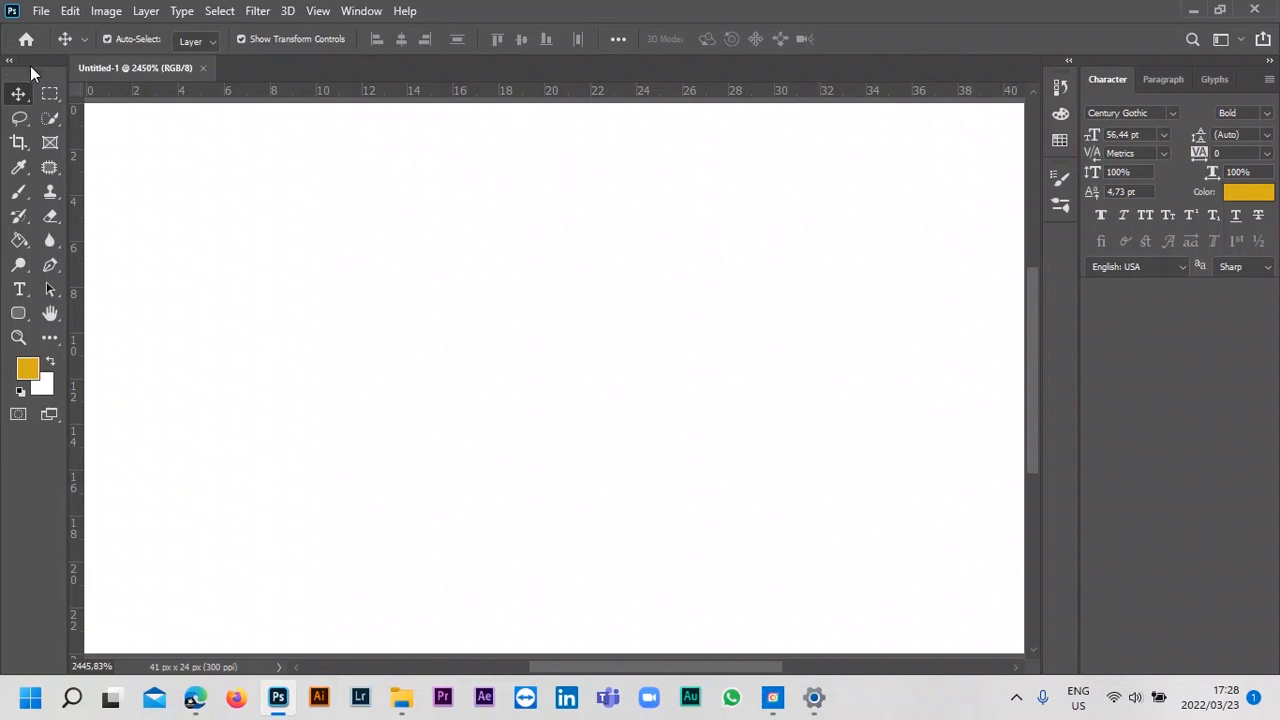
{"action": "left_click_drag", "start_coordinate": [33, 65], "coordinate": [1056, 81]}
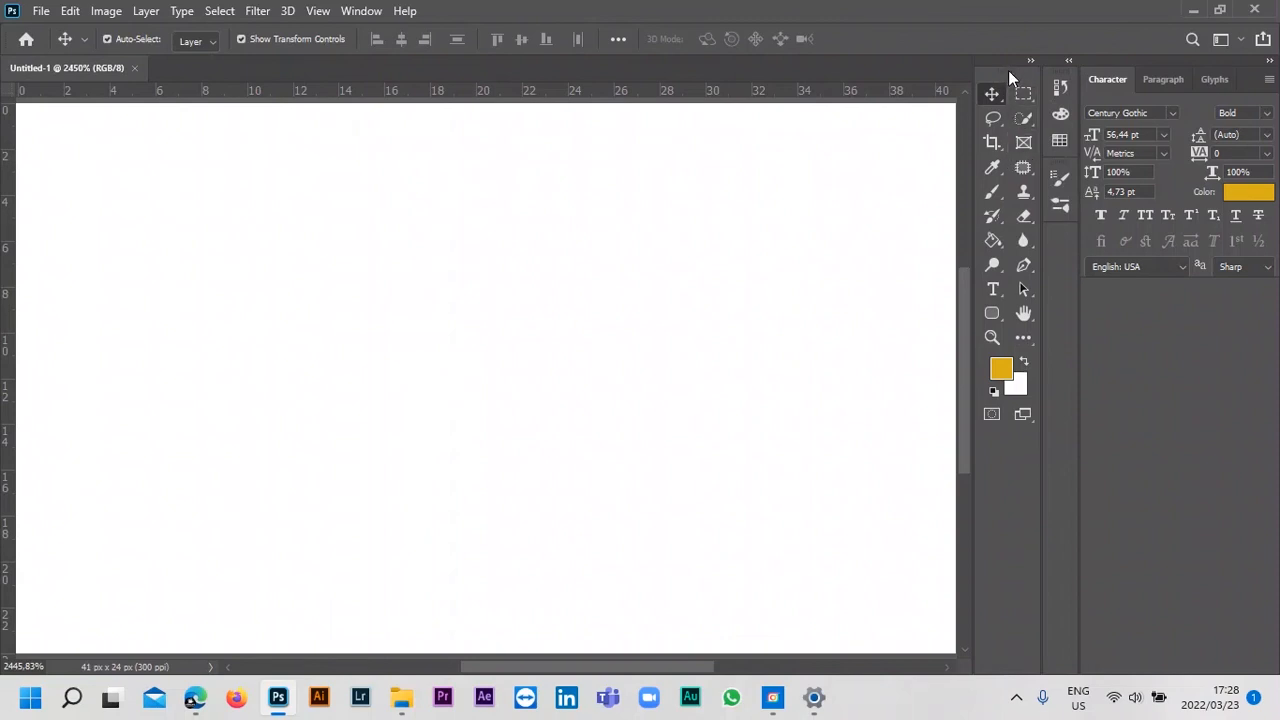
{"action": "left_click_drag", "start_coordinate": [1006, 64], "coordinate": [1004, 72]}
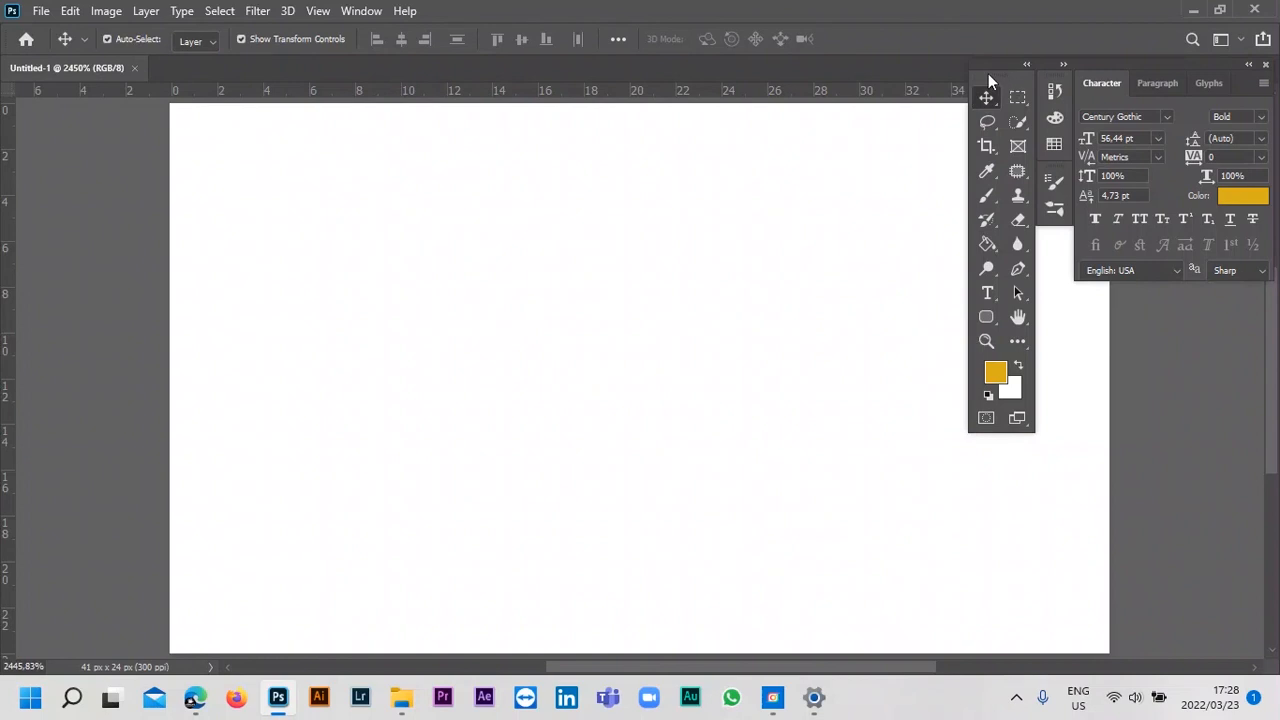
Reset the Graphic and Web workspace to its default layout and collapse the History panel.
{"action": "left_click", "coordinate": [1244, 40]}
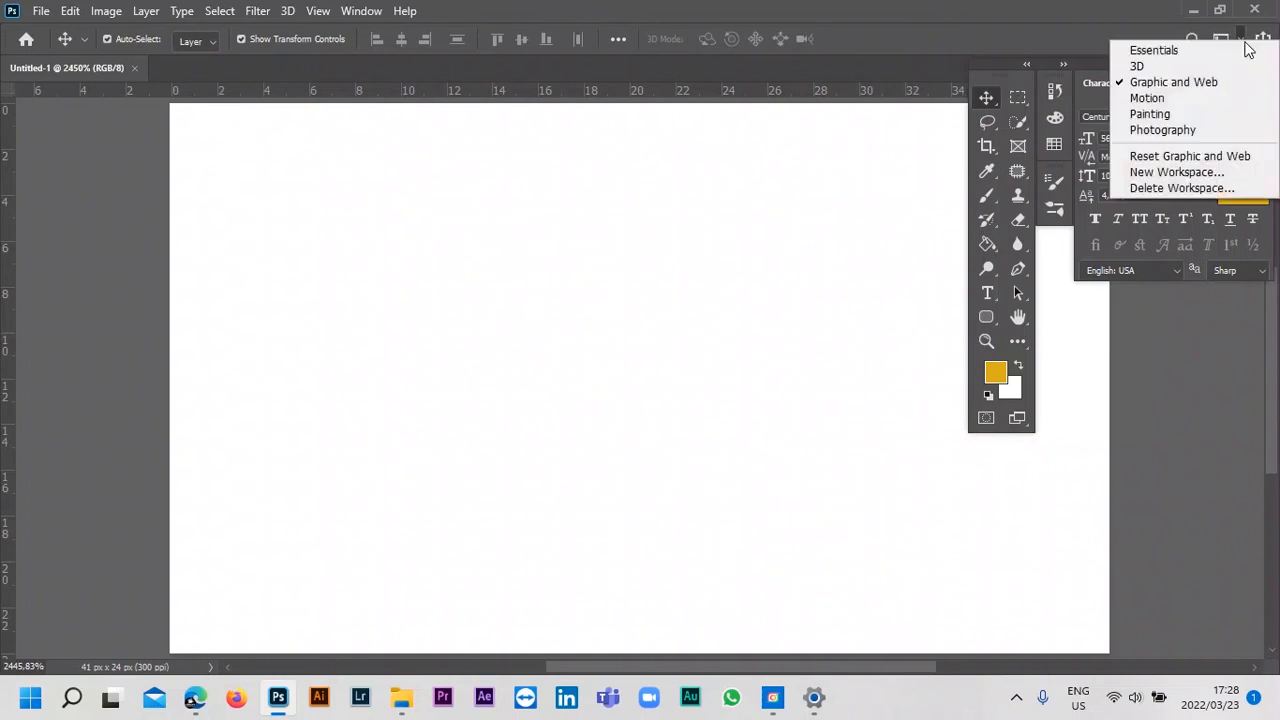
{"action": "left_click", "coordinate": [1179, 157]}
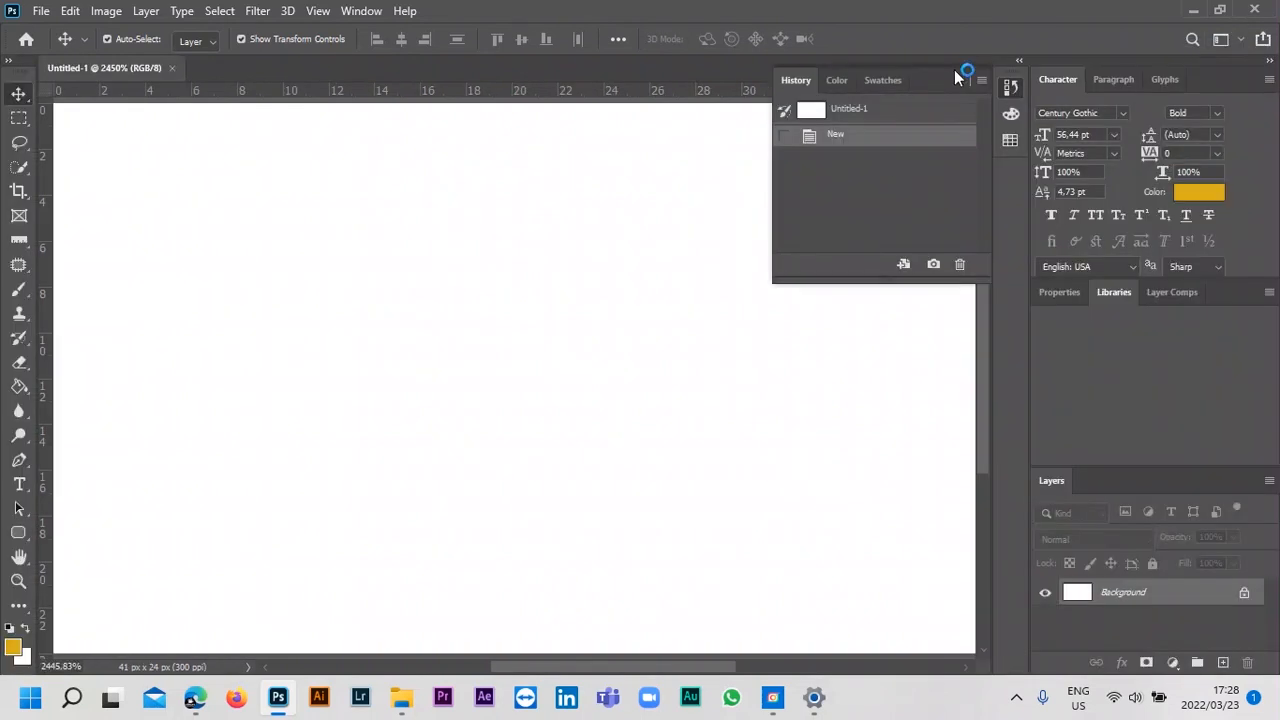
{"action": "left_click", "coordinate": [959, 83]}
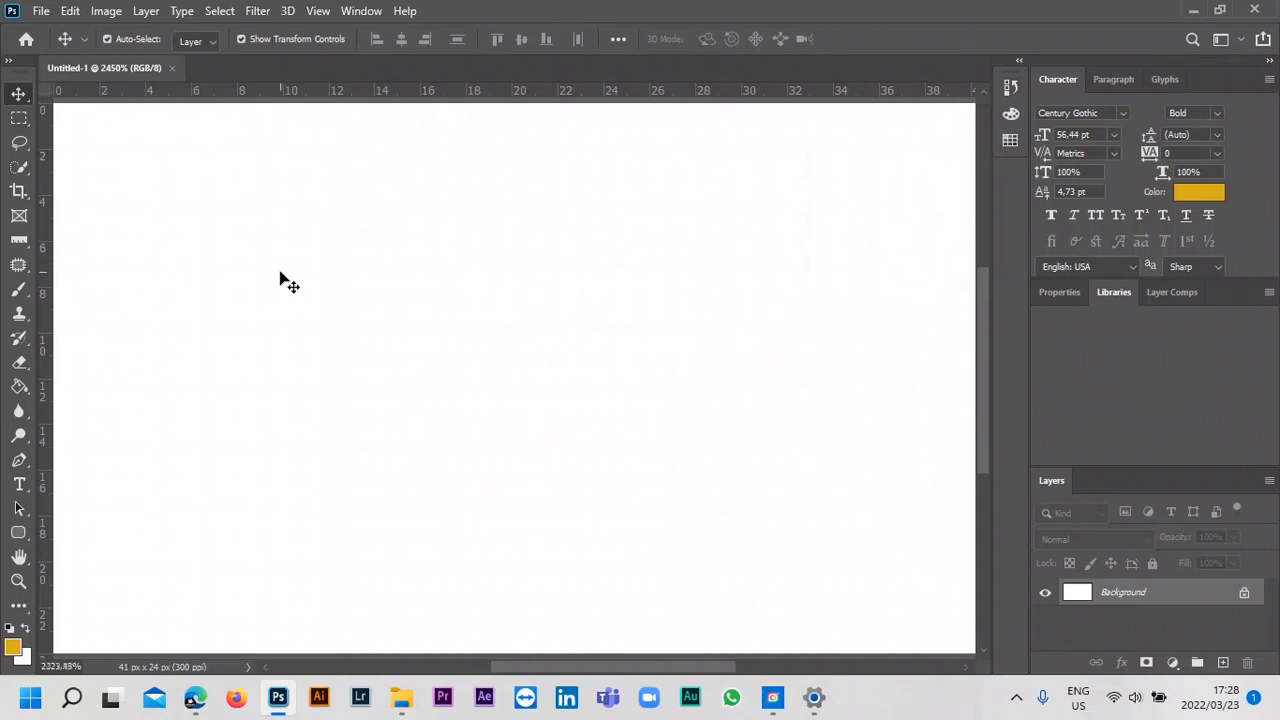
{"action": "scroll", "coordinate": [286, 273], "scroll_direction": "down", "scroll_amount": 2}
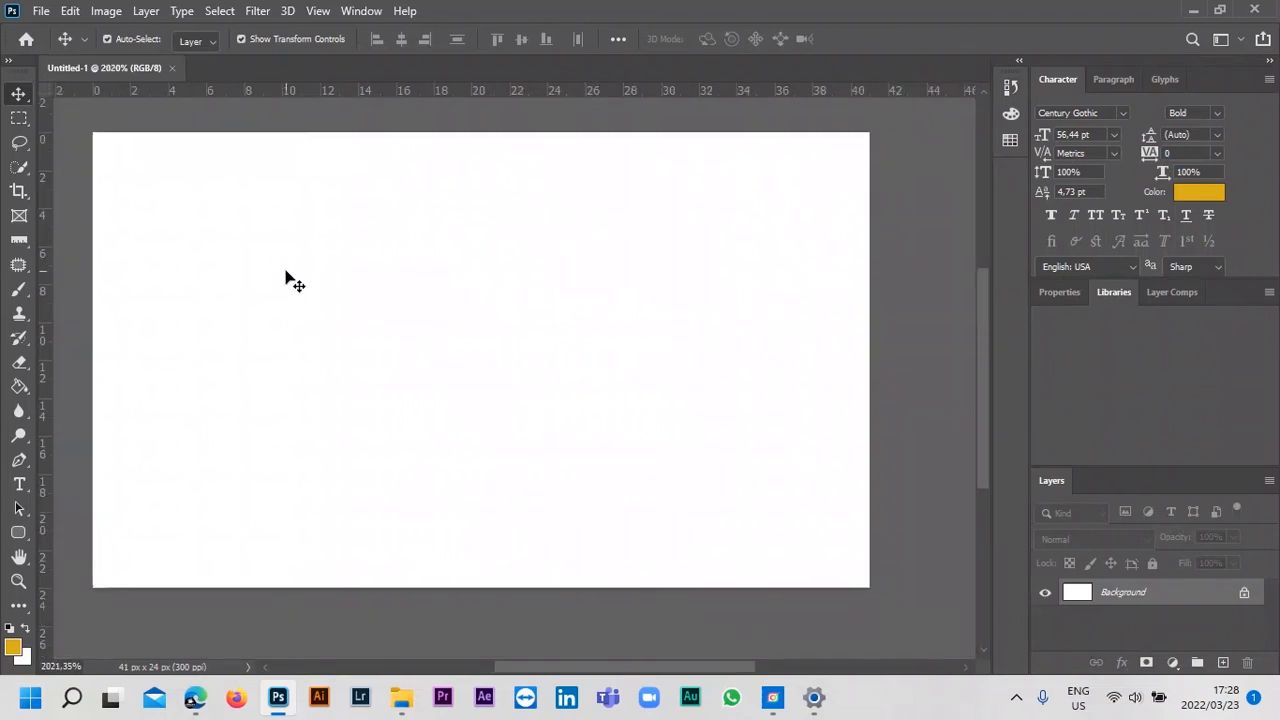